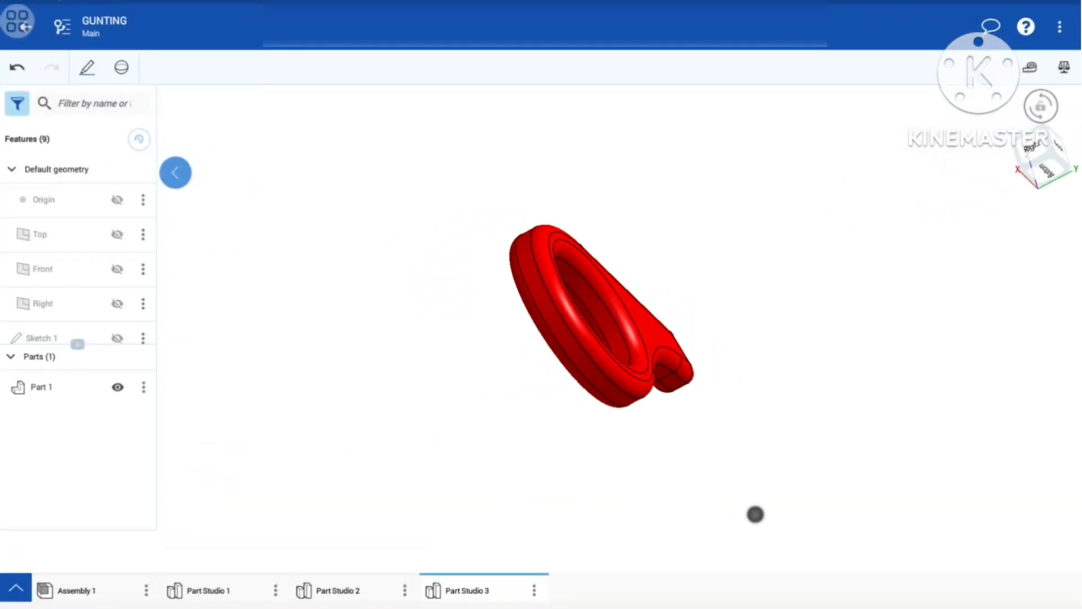
Step: Add a new empty Part Studio 4 to the GUNTING scissors document
left_click_drag(703, 500, 406, 462)
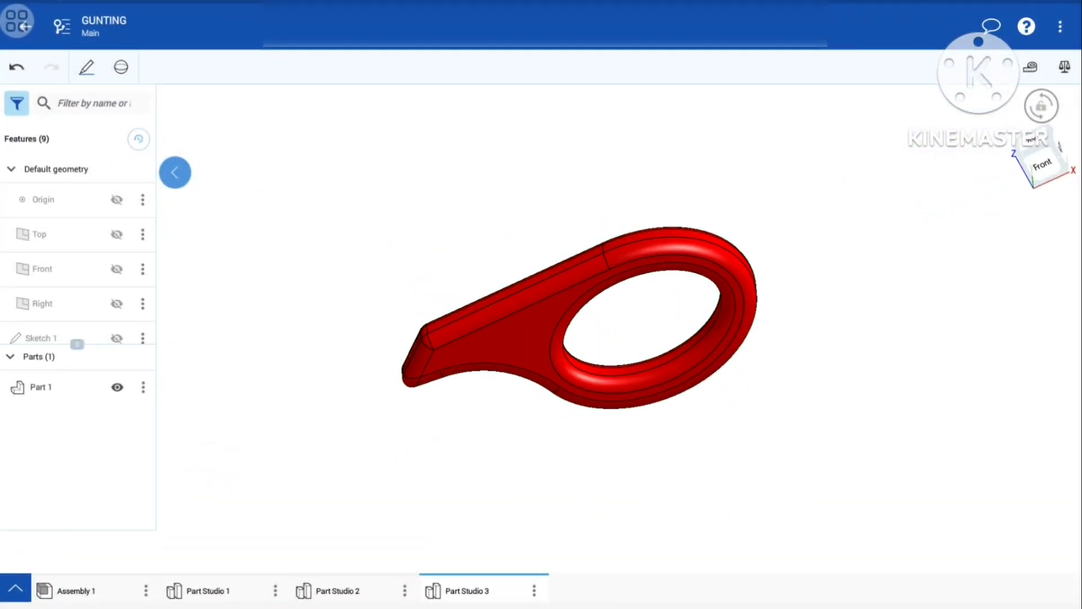
left_click(15, 588)
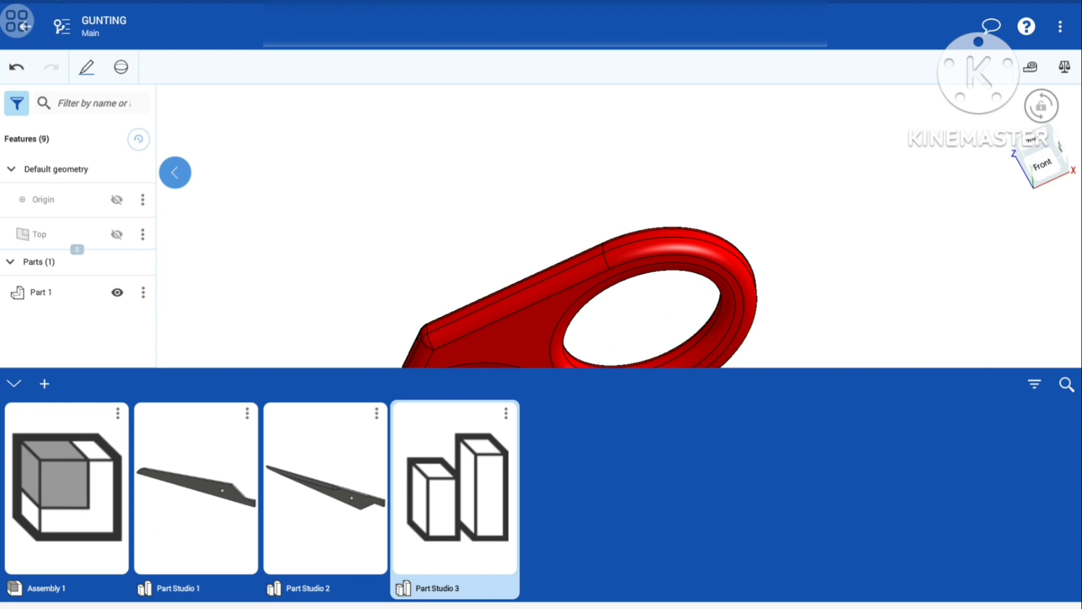
left_click(44, 383)
left_click(107, 415)
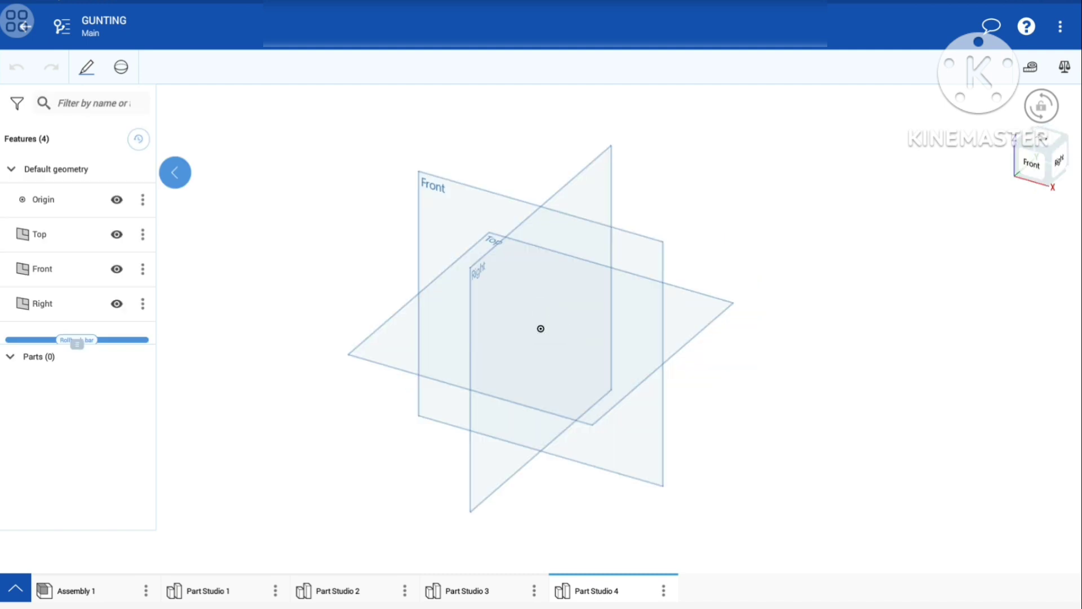
Step: Hide the Top, Front and Right planes and start a sketch on Top, viewed from above
left_click(117, 304)
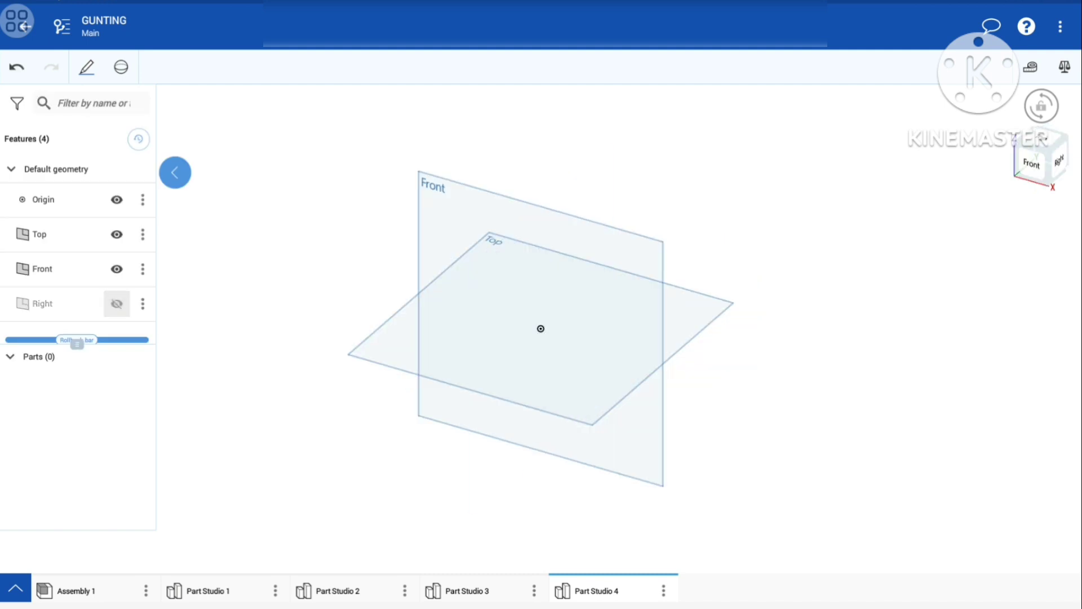
left_click(117, 268)
left_click(117, 234)
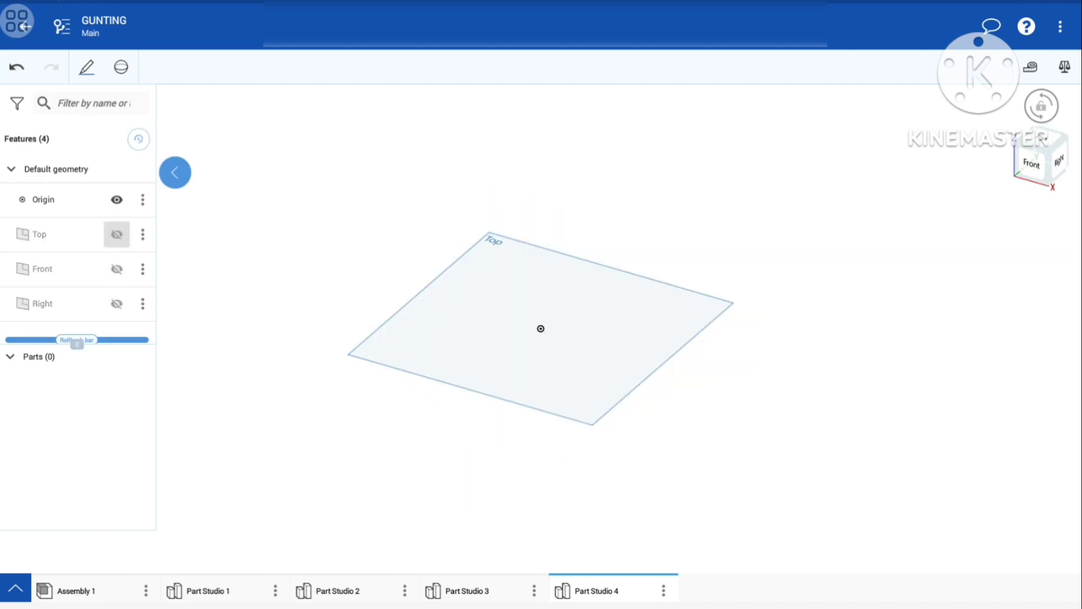
left_click(75, 234)
left_click(1040, 106)
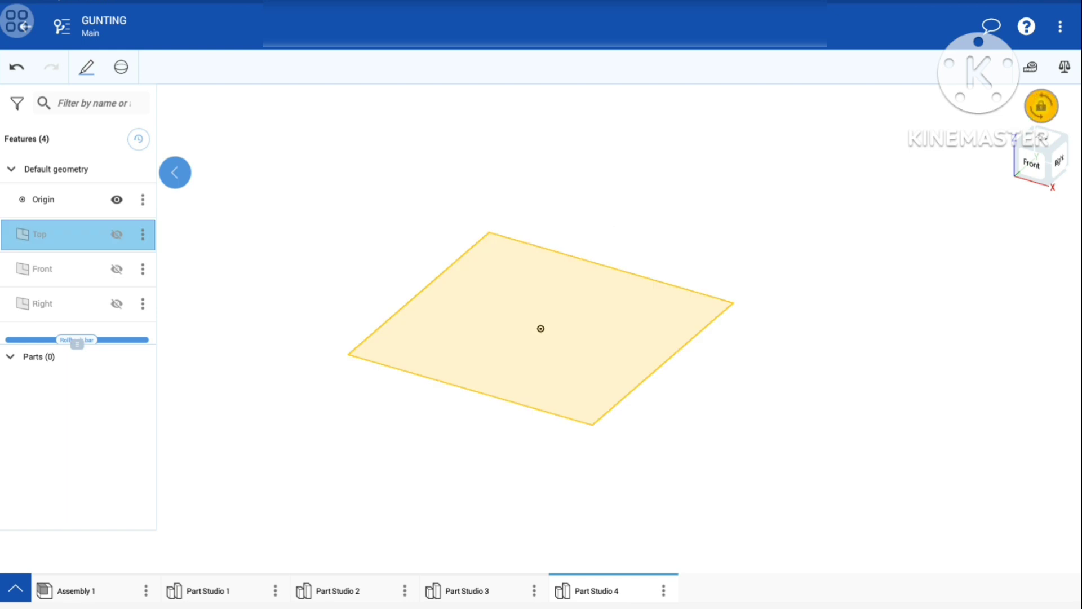
left_click(960, 173)
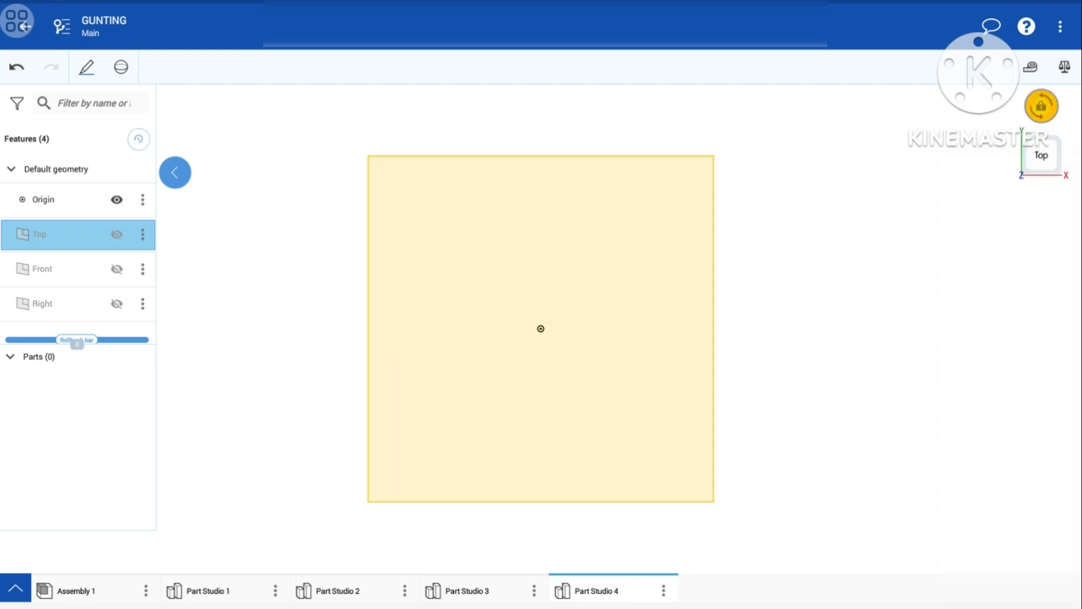
left_click(86, 67)
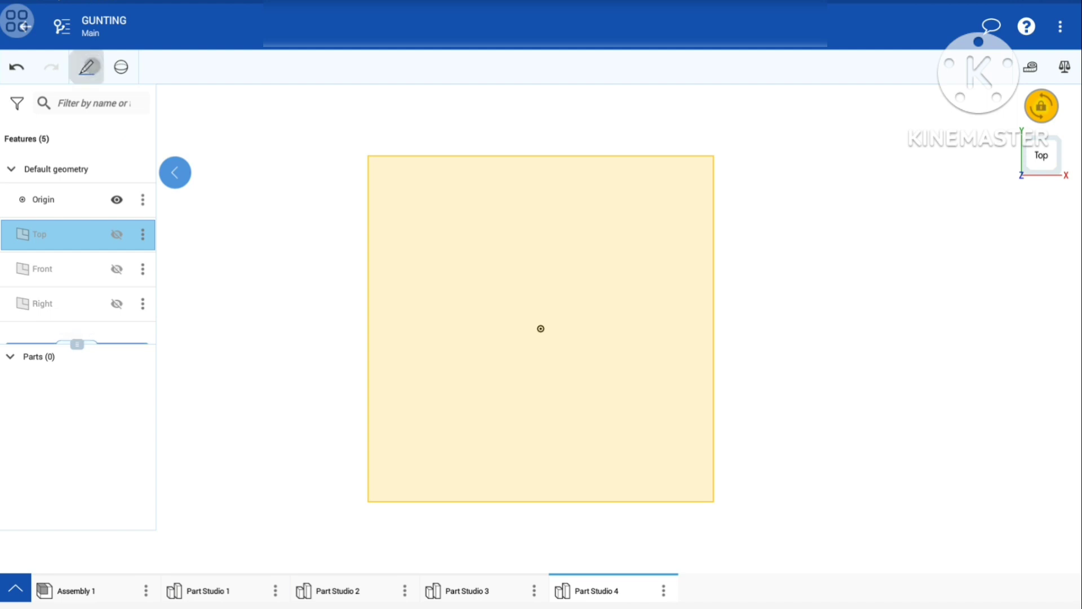
Step: Draw a center-point circle centred on the origin
left_click(182, 99)
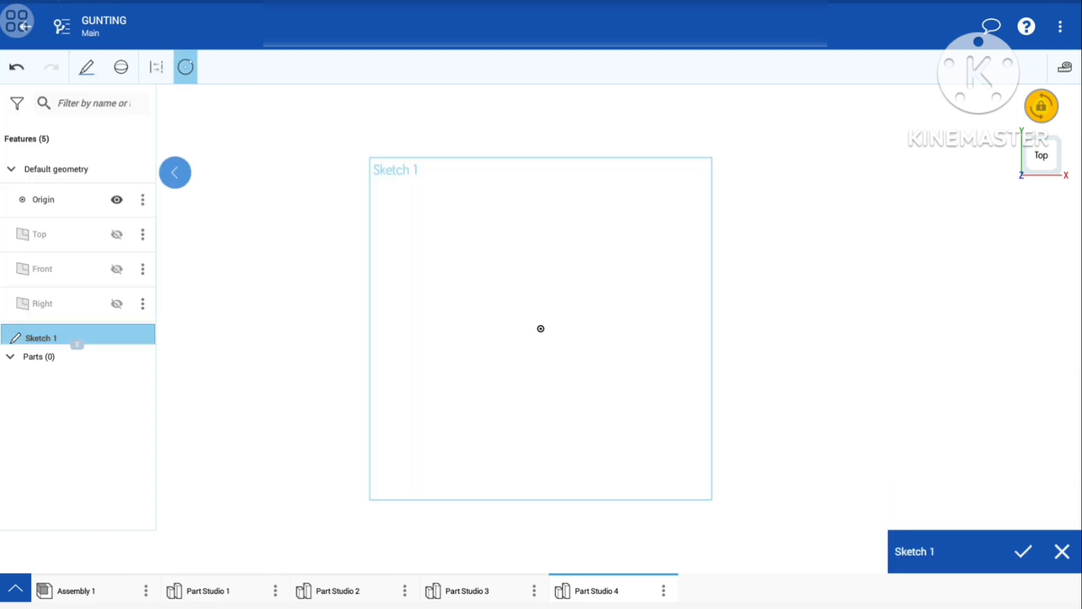
scroll(571, 338, "up", 5)
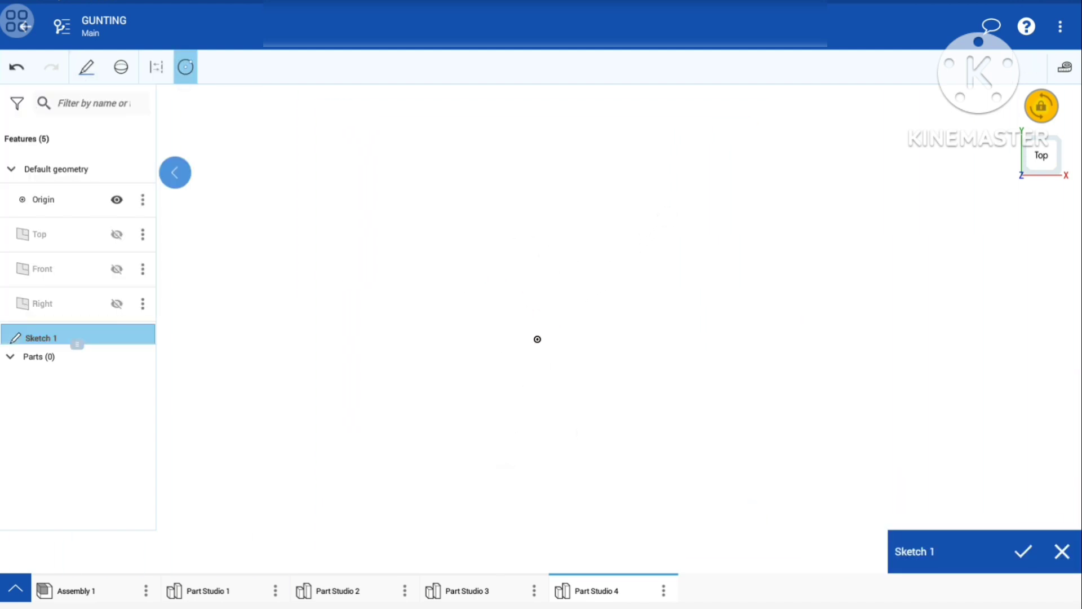
left_click(539, 382)
left_click(601, 370)
Step: Dimension the circle to Ø5 mm and finish Sketch 1
left_click(87, 67)
scroll(237, 169, "down", 2)
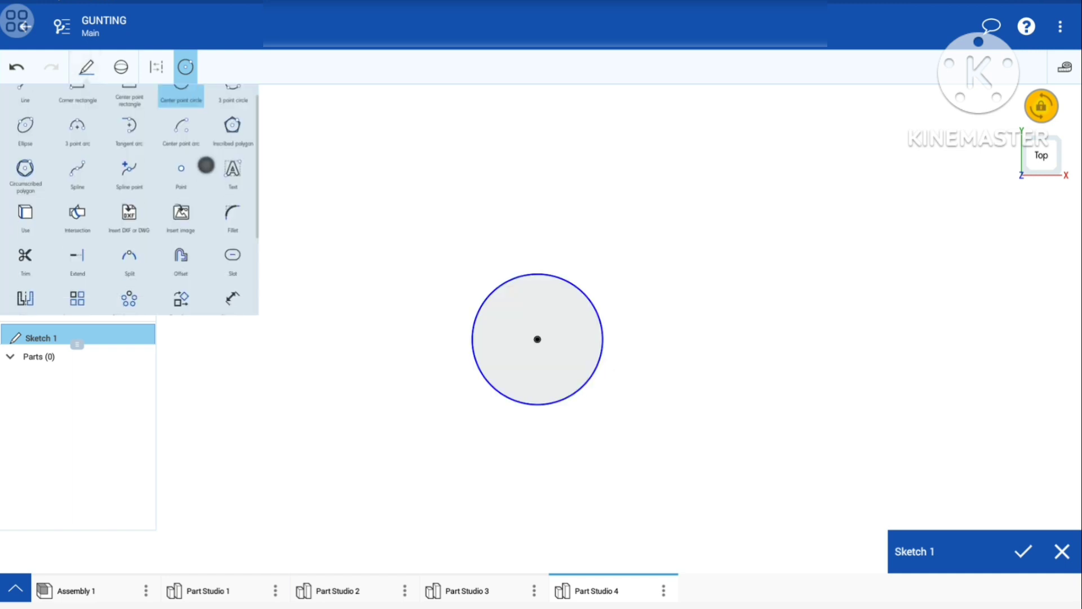
left_click(233, 231)
left_click(592, 371)
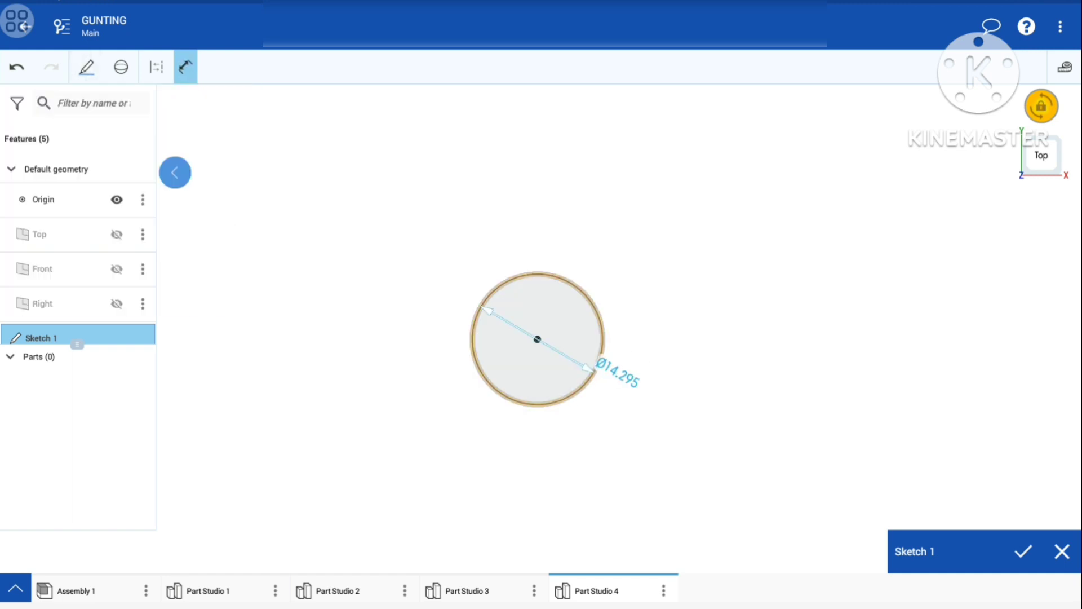
left_click(653, 346)
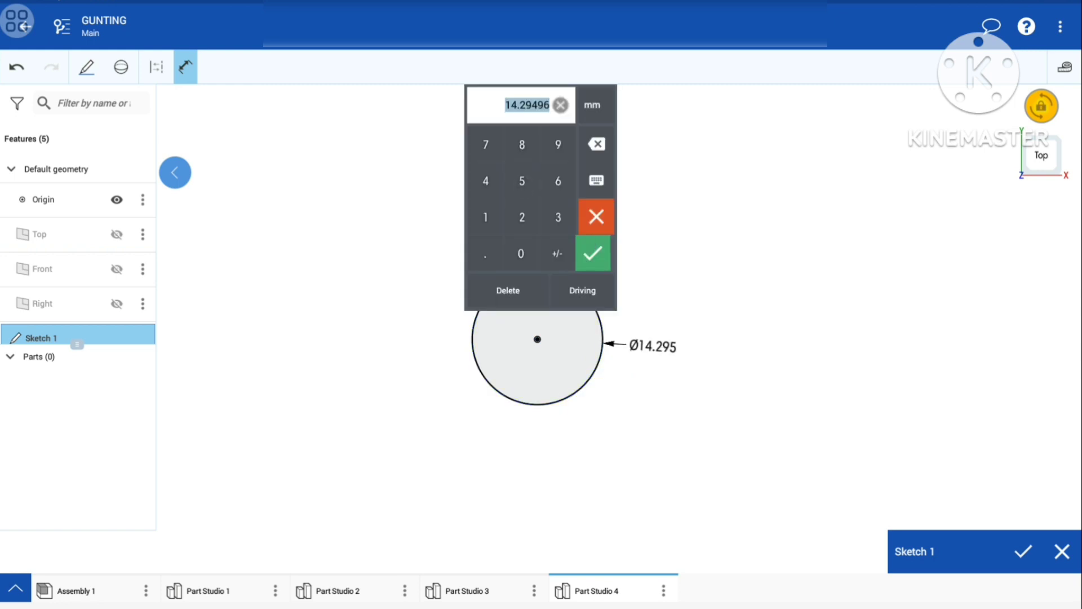
left_click(522, 180)
left_click(592, 253)
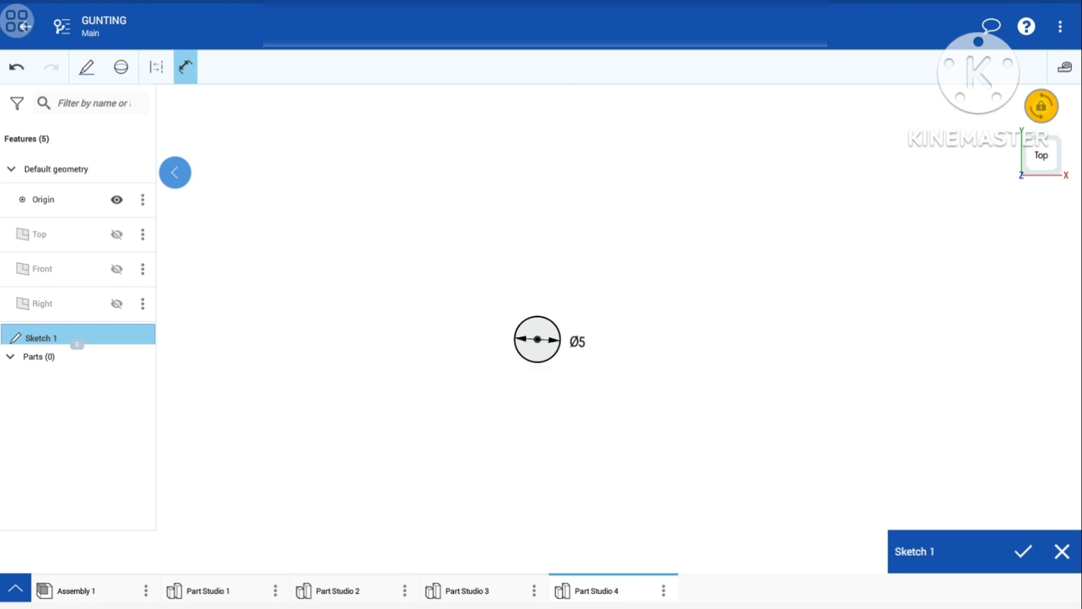
scroll(586, 338, "up", 5)
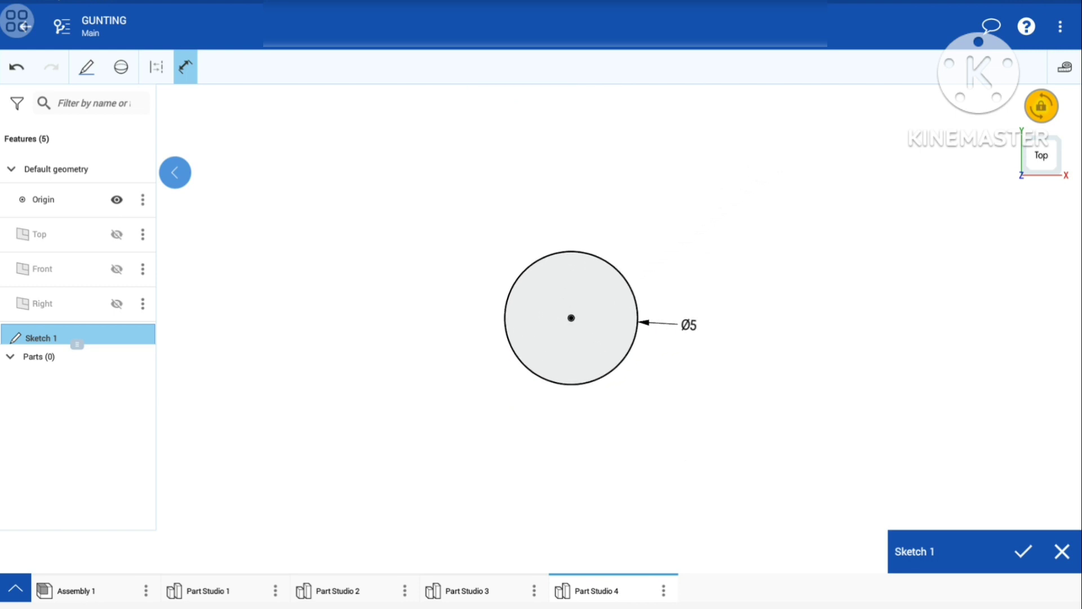
left_click(1023, 552)
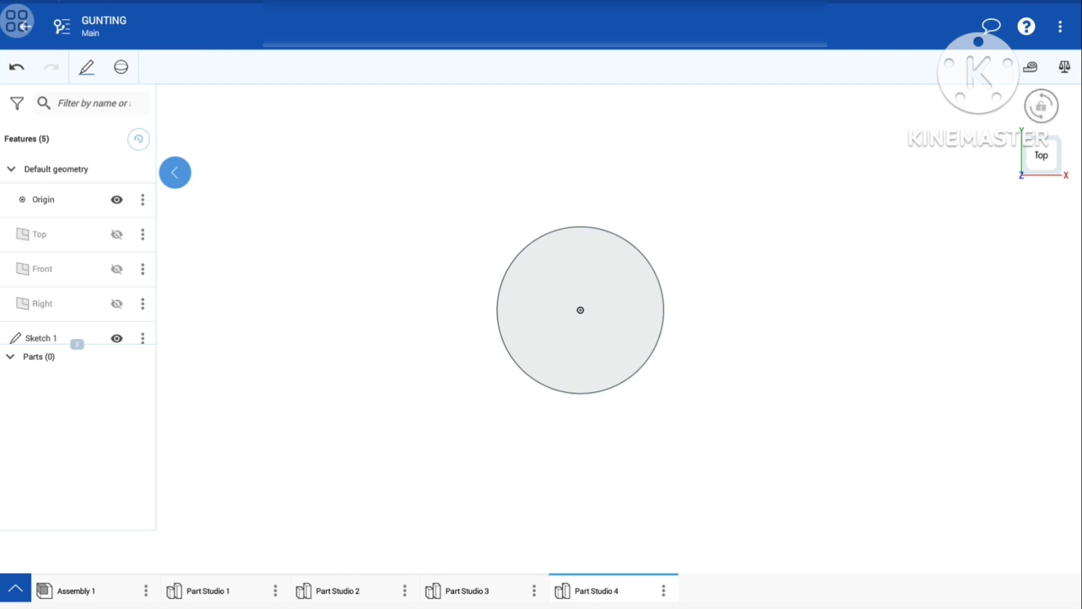
Step: Extrude the Ø5 mm circle 1 mm into the disc Part 1
left_click_drag(880, 316, 886, 218)
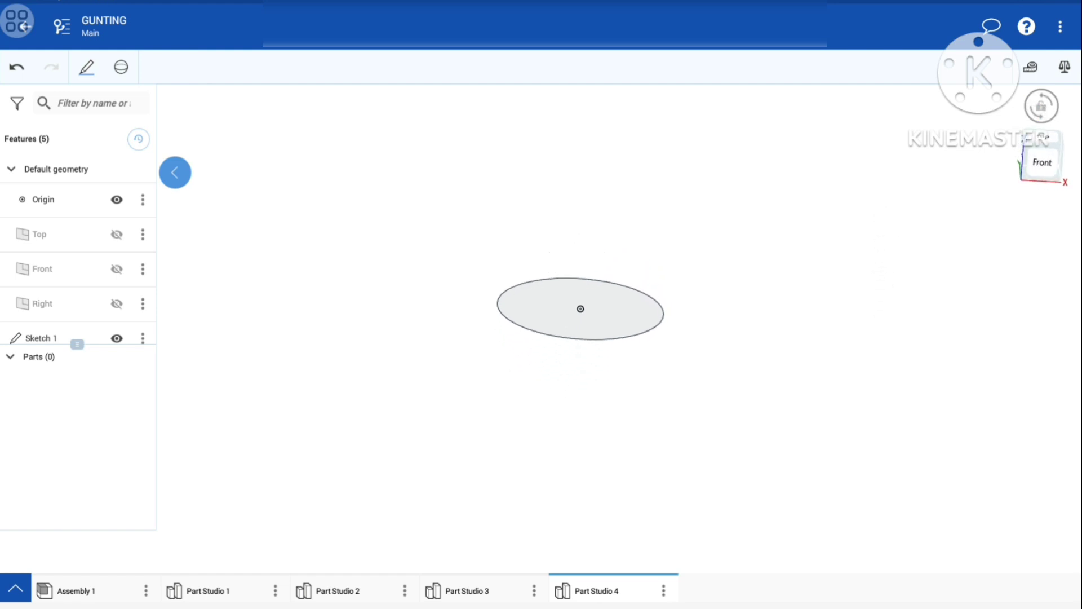
left_click(121, 67)
left_click(25, 100)
left_click(1045, 352)
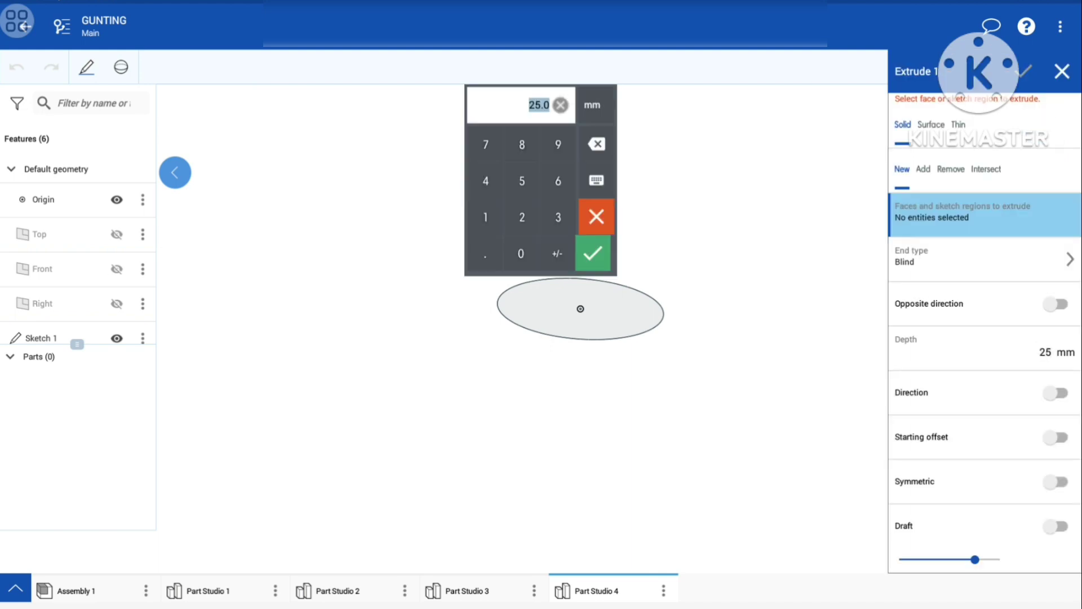
left_click(485, 217)
left_click(593, 253)
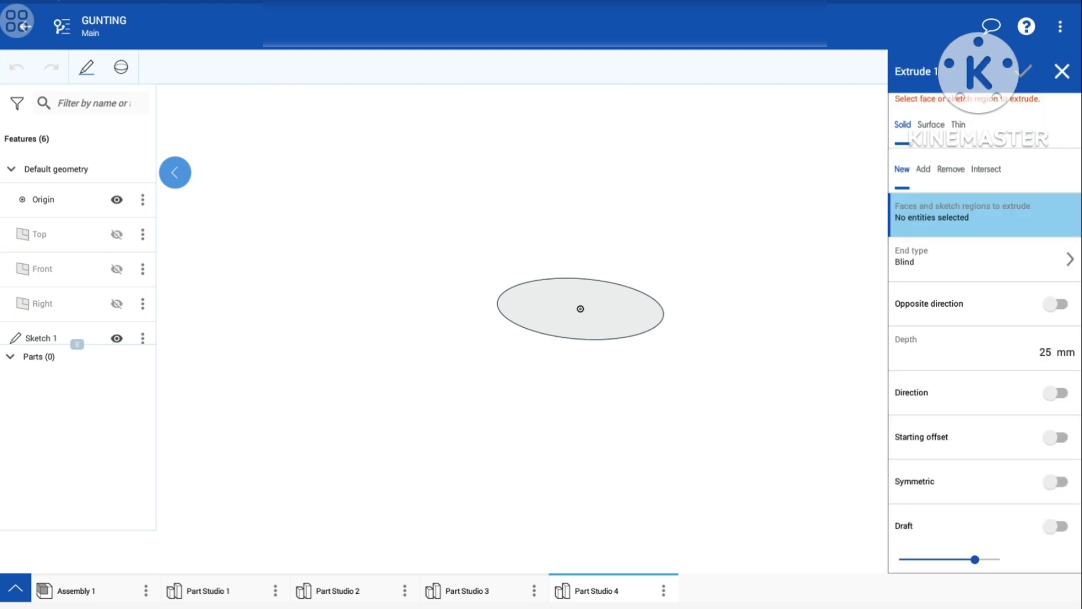
left_click(629, 311)
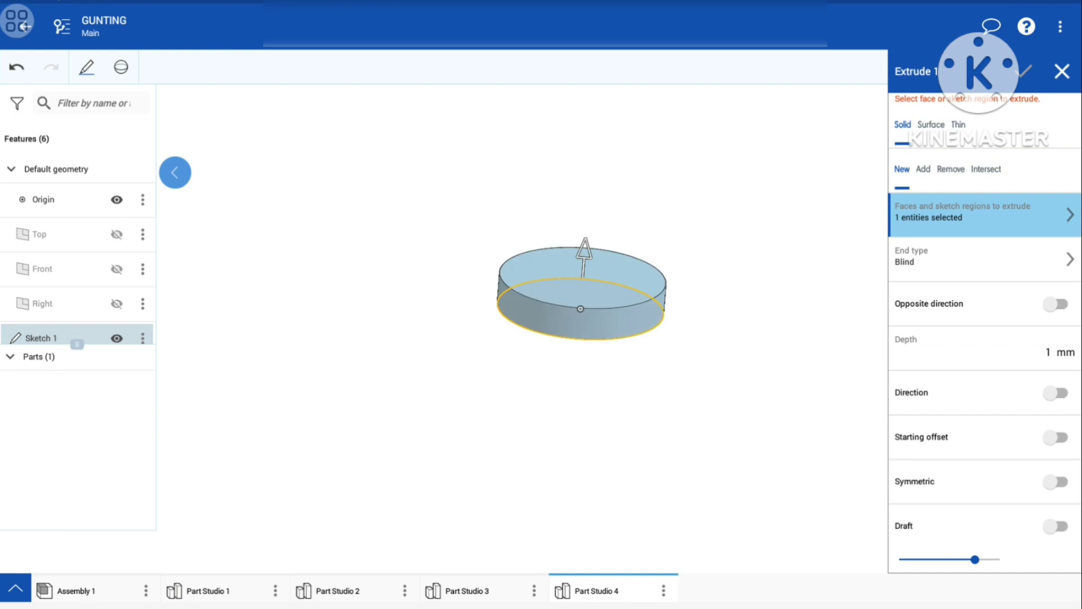
left_click(1024, 71)
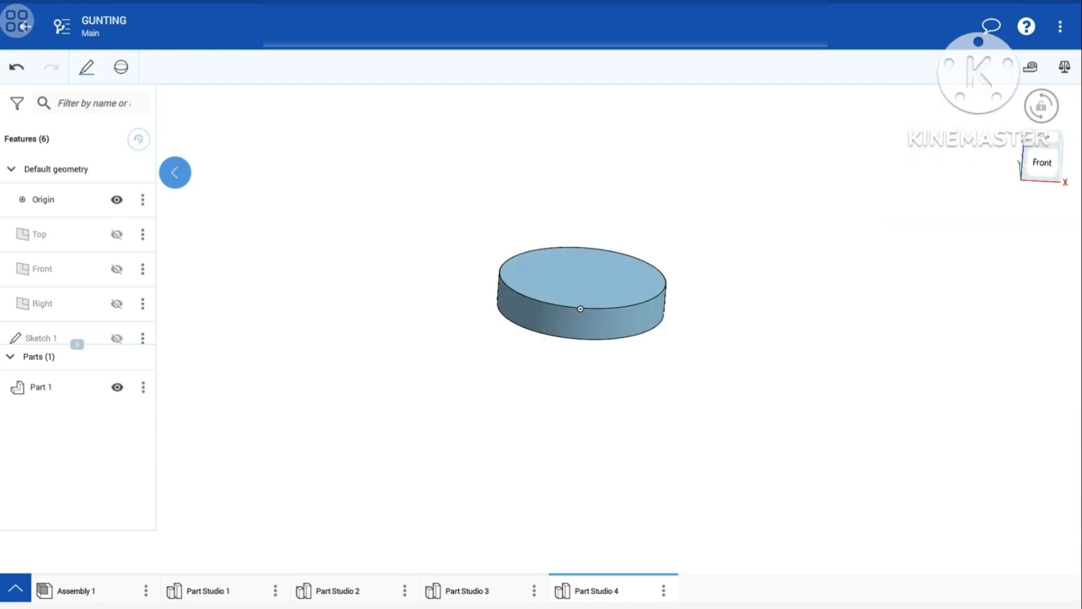
left_click(611, 279)
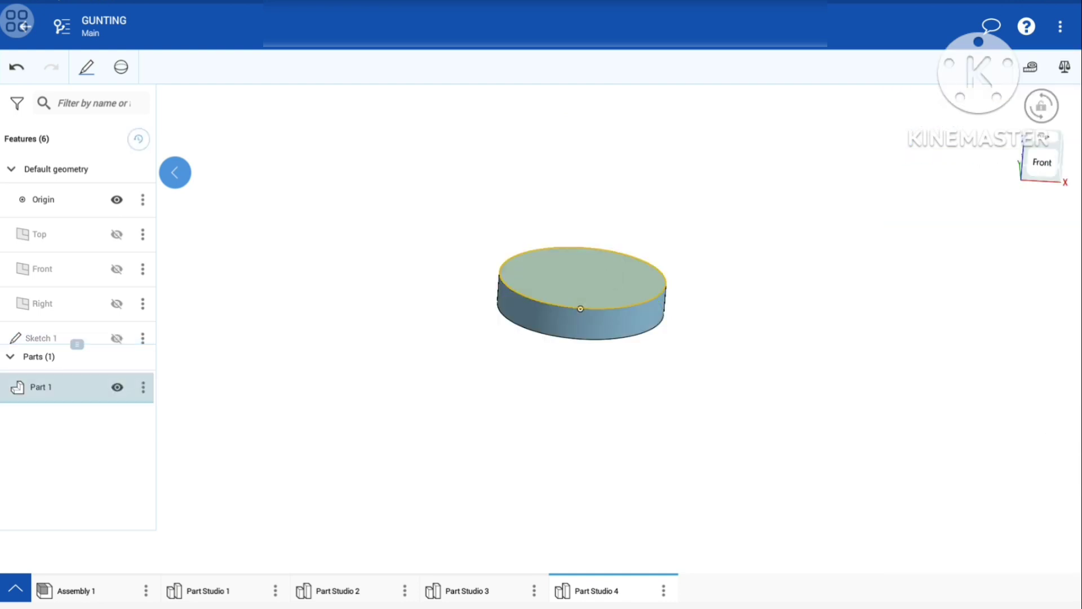
Step: Start Sketch 2 on the disc's top face and draw a smaller centred circle
right_click(648, 265)
left_click(720, 556)
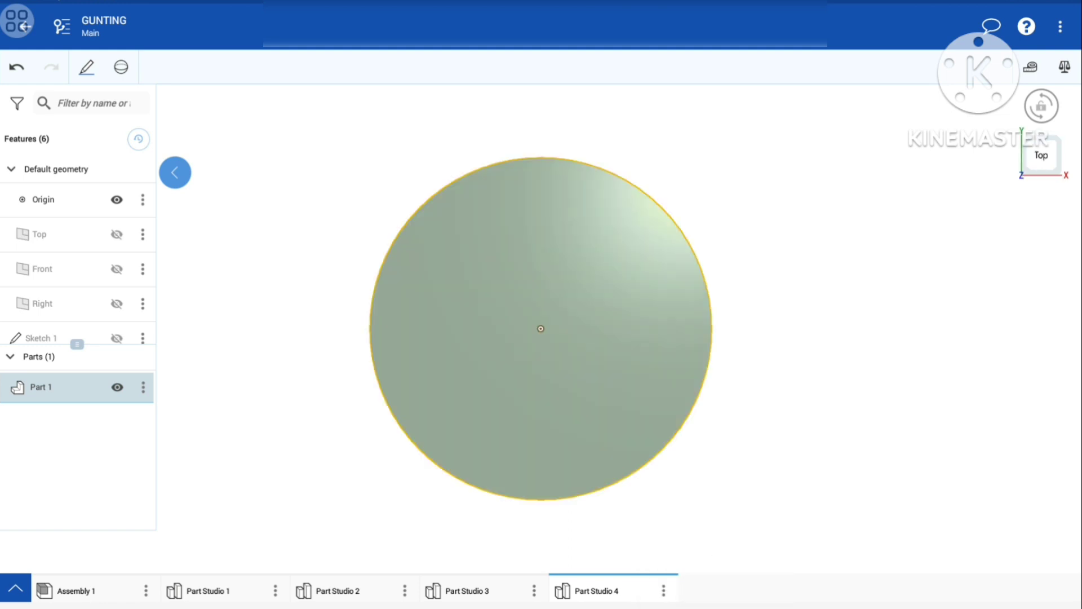
left_click(1042, 105)
left_click(86, 66)
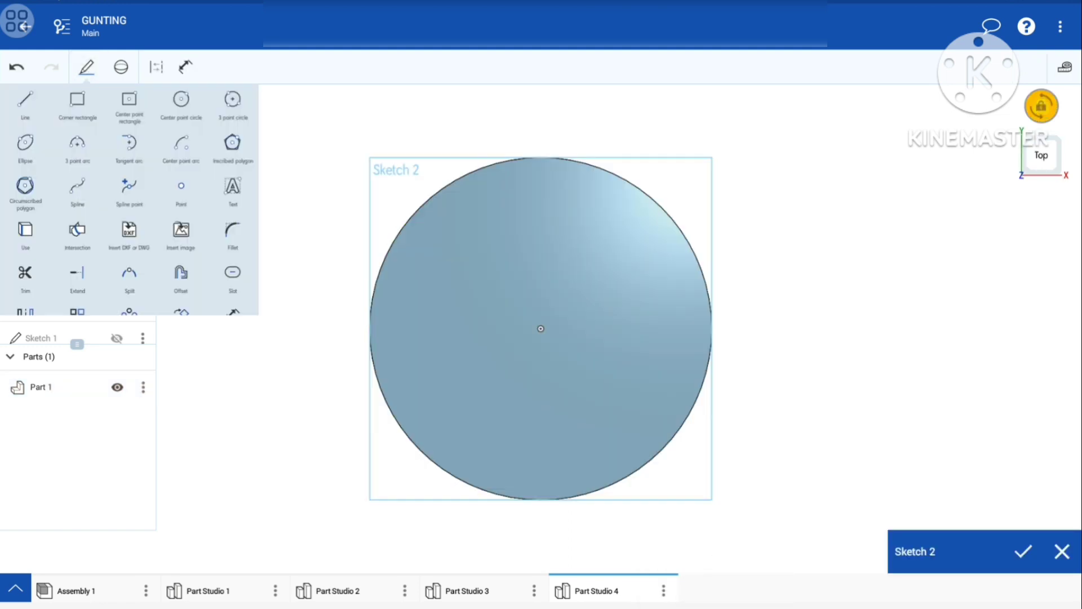
left_click(181, 99)
mouse_move(564, 392)
left_mouse_down()
mouse_move(537, 373)
mouse_move(652, 389)
left_mouse_up()
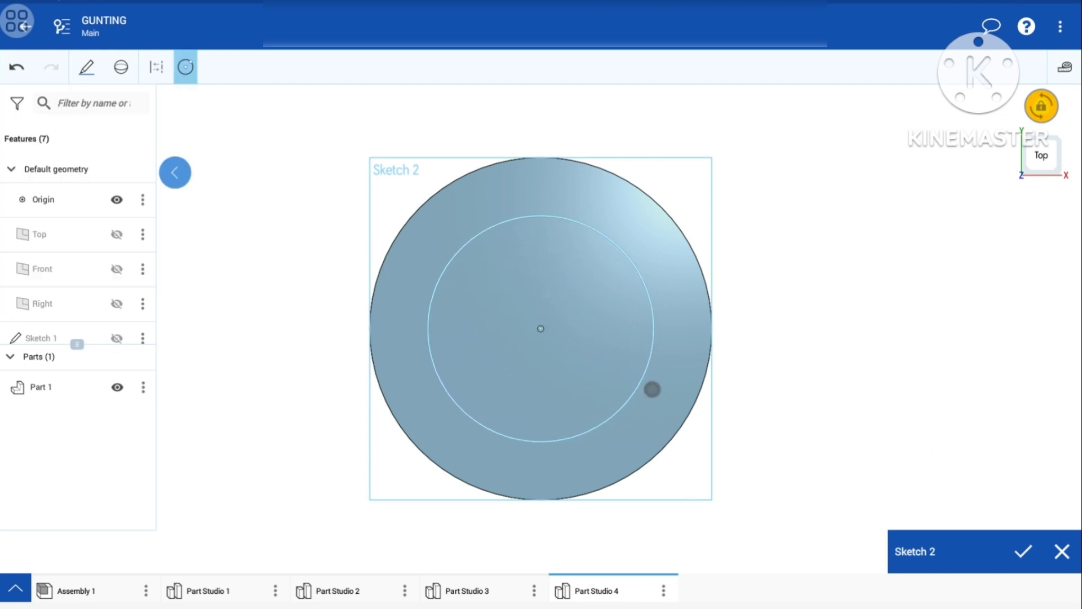
Step: Dimension the inner circle to Ø4 mm and finish Sketch 2
left_click(87, 67)
left_click_drag(225, 187, 233, 144)
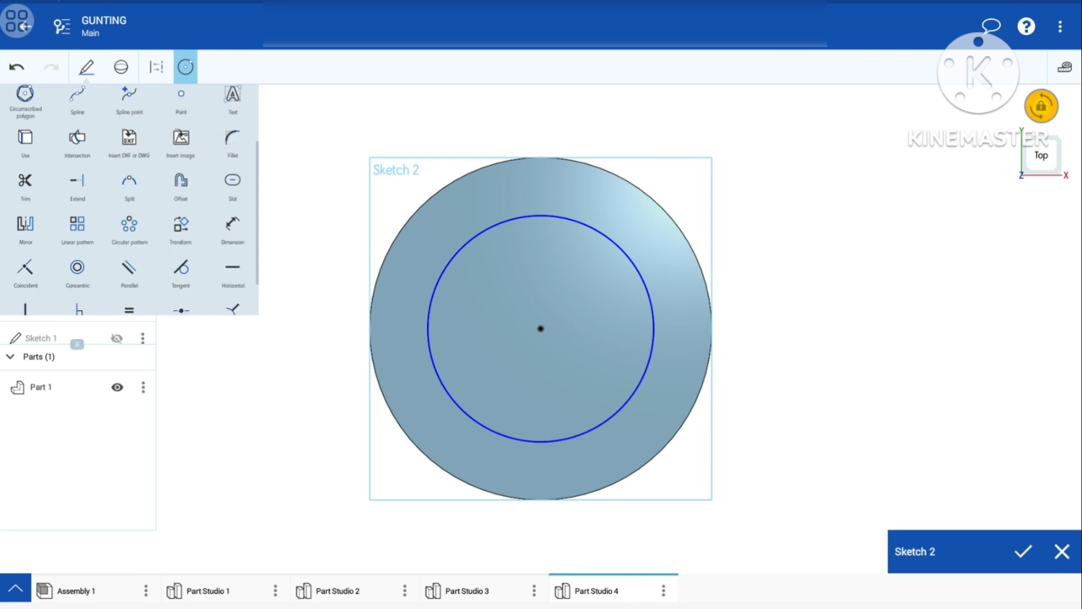
left_click(237, 224)
left_click(637, 385)
left_click(777, 326)
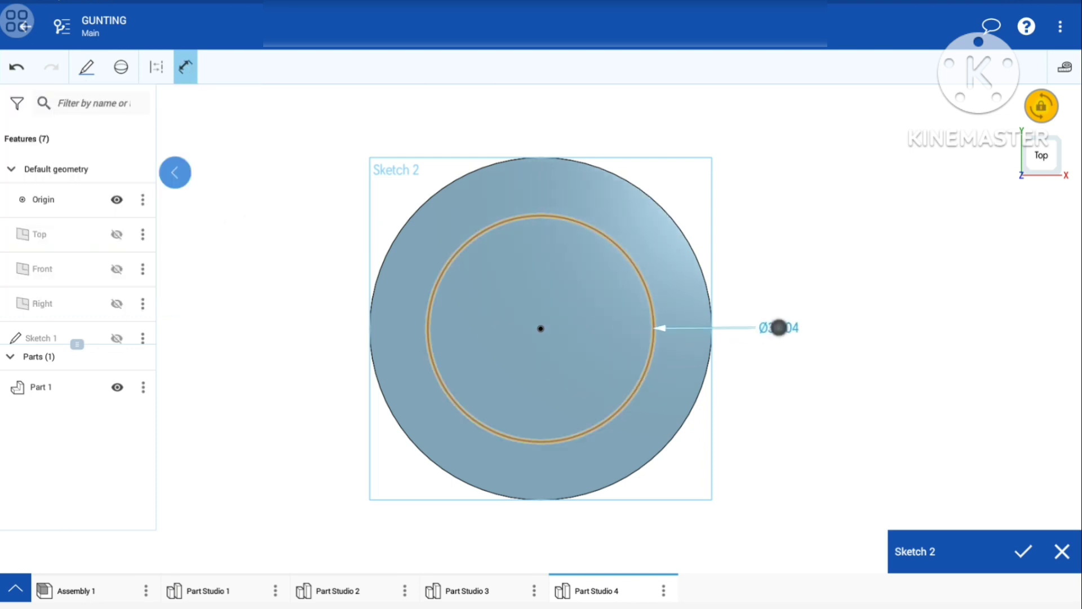
left_click(485, 180)
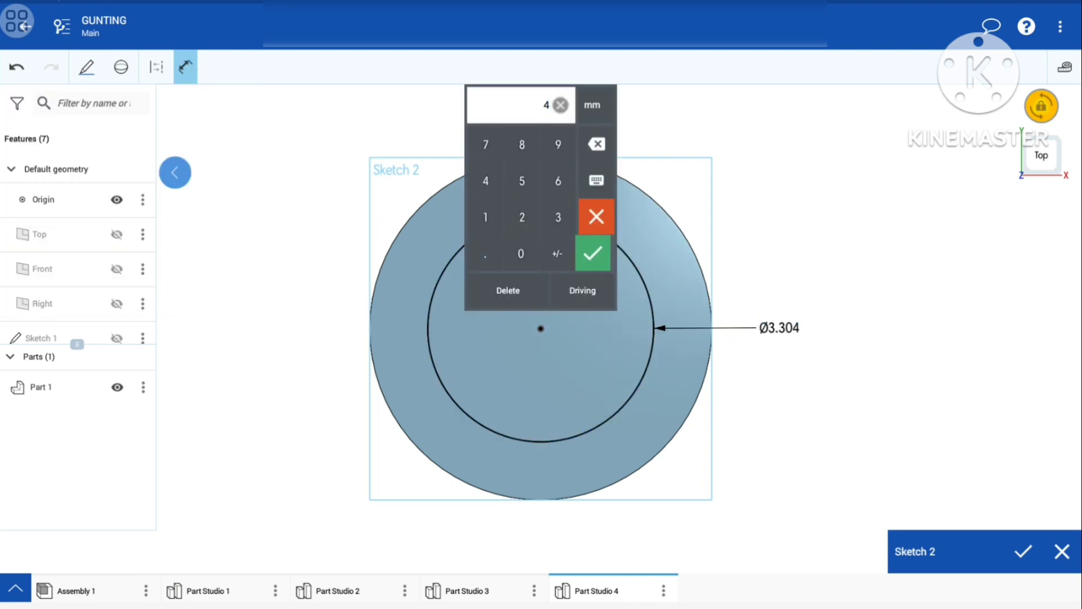
left_click(592, 253)
left_click(1023, 551)
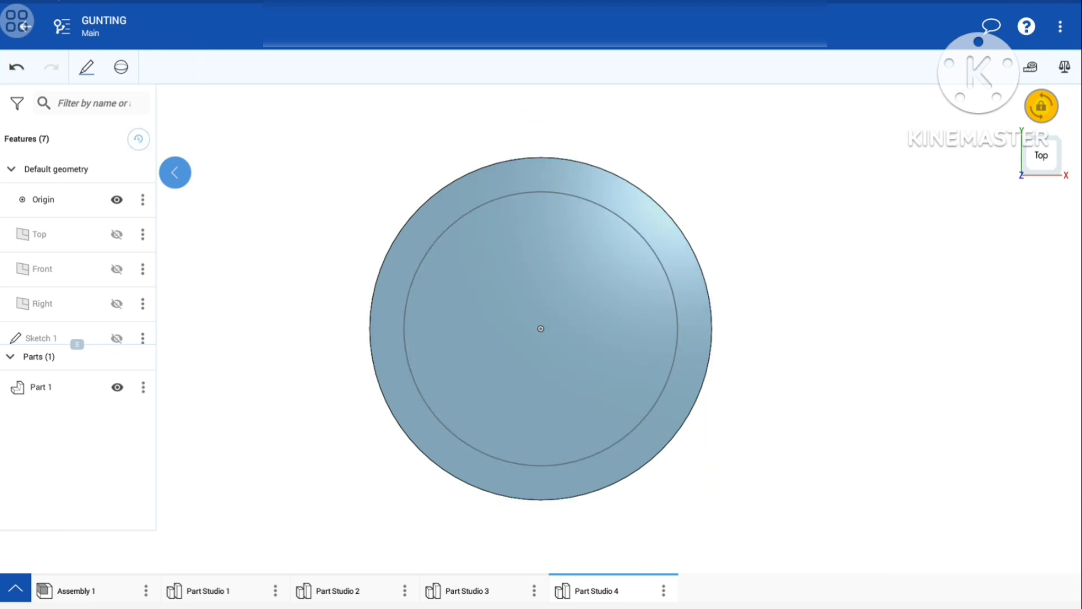
left_click_drag(910, 437, 913, 367)
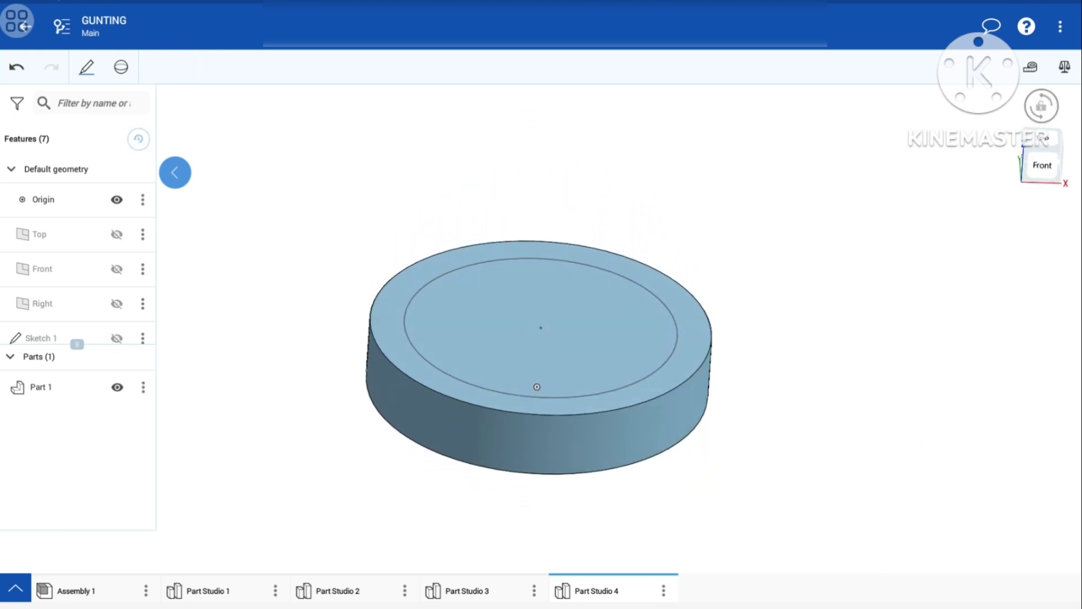
left_click(121, 67)
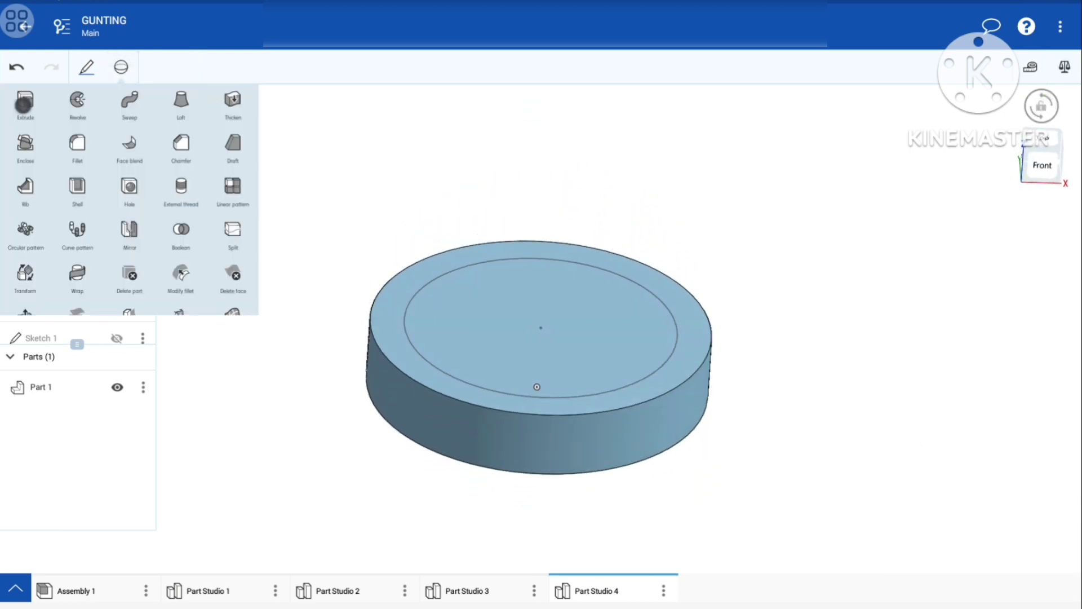
Step: Extrude the Ø4 mm inner circle 2 mm as a boss added to Part 1
left_click(23, 105)
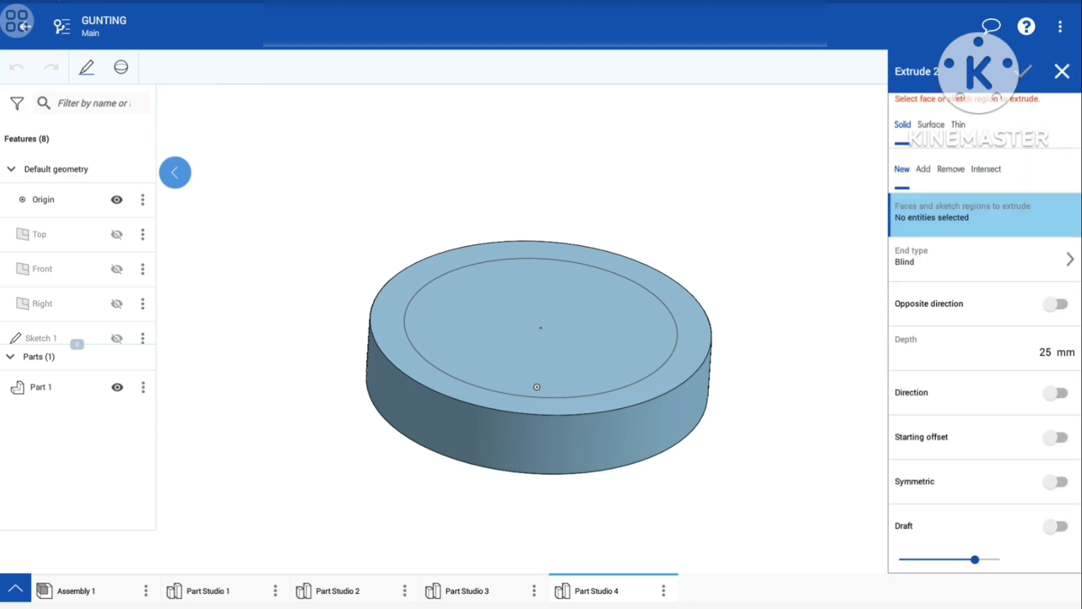
left_click(1045, 352)
left_click(522, 217)
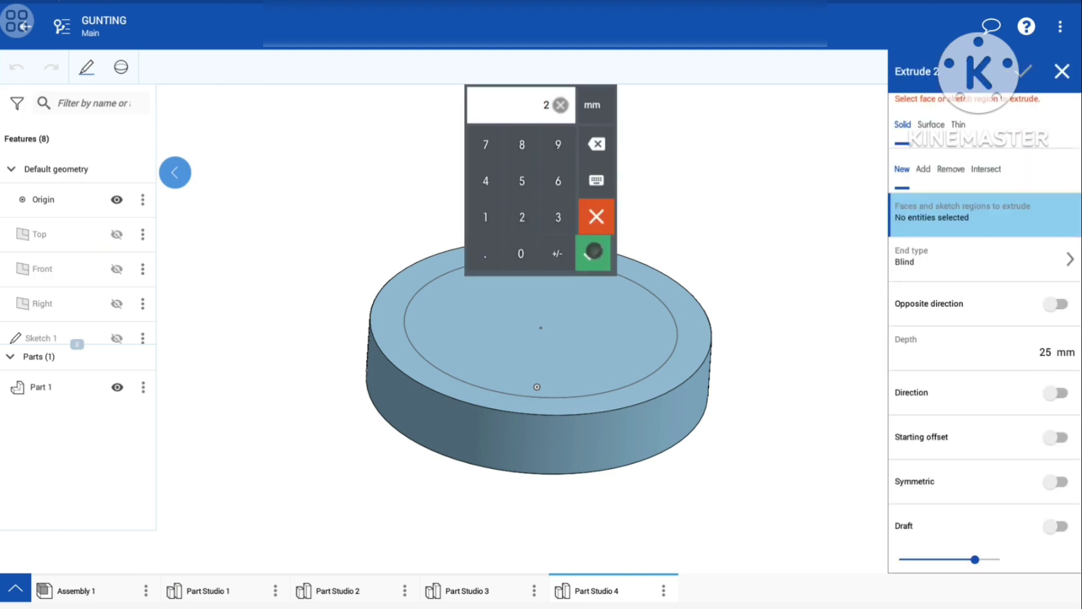
left_click(596, 216)
left_click(634, 337)
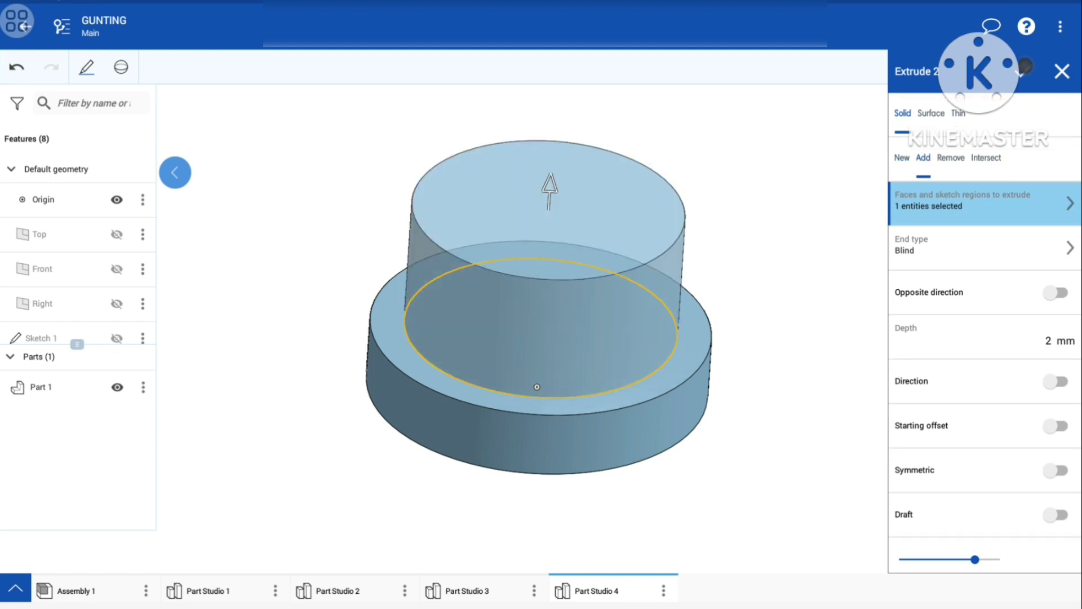
left_click(1024, 66)
left_click_drag(831, 382, 850, 117)
Step: Fillet the disc's outer top edge with a 1 mm radius
left_click(121, 67)
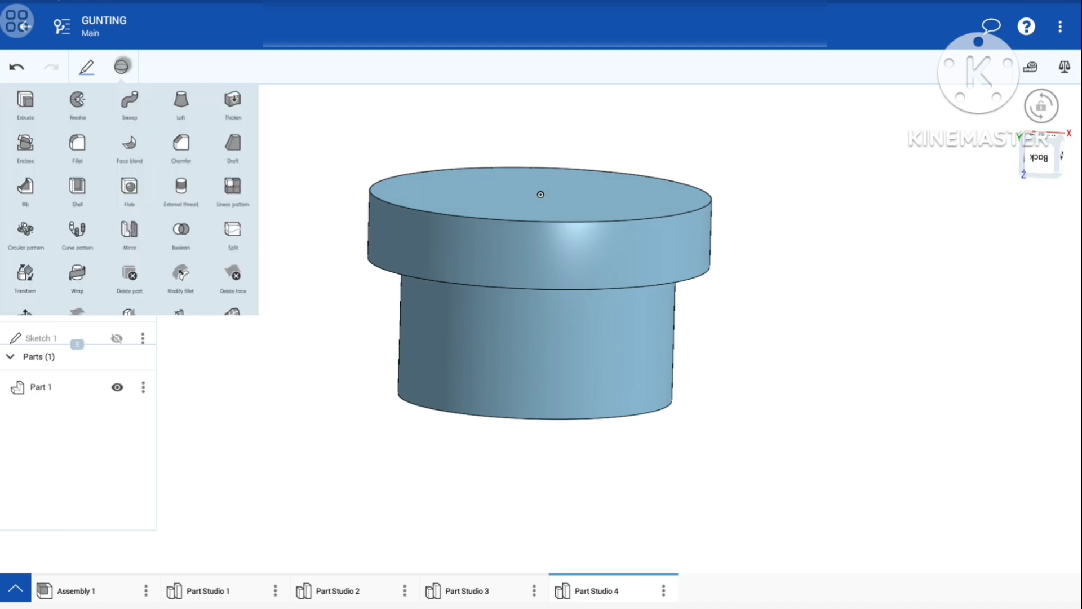
left_click(78, 137)
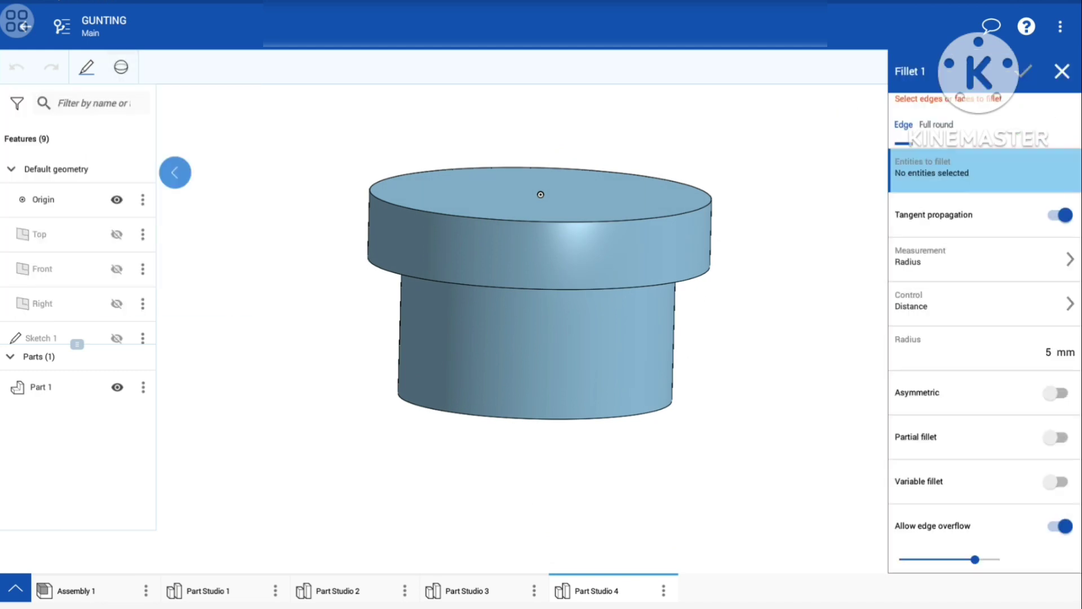
left_click(1049, 347)
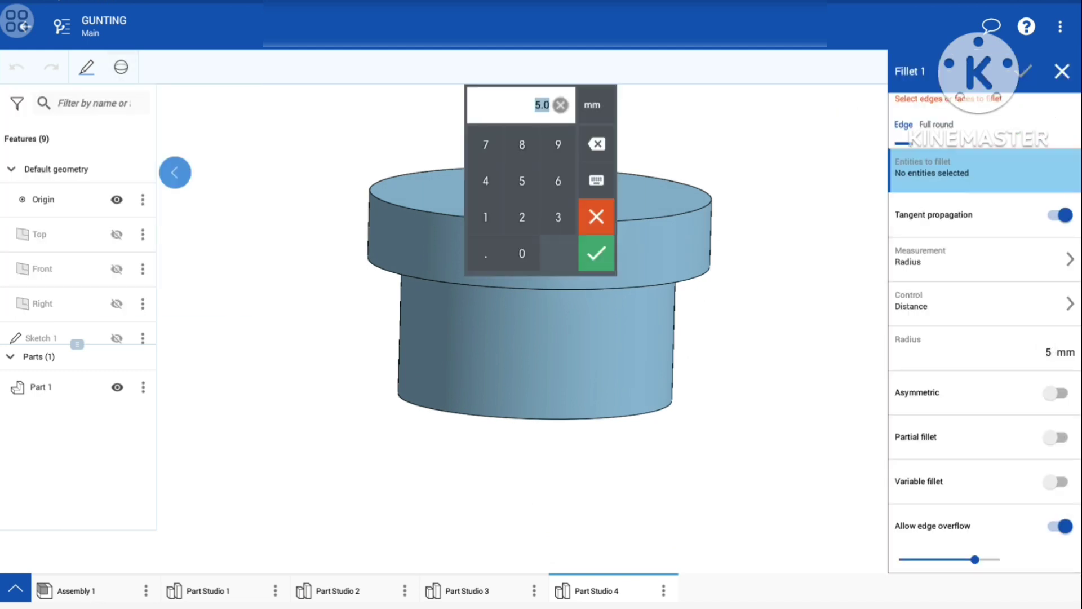
left_click(486, 217)
left_click(596, 252)
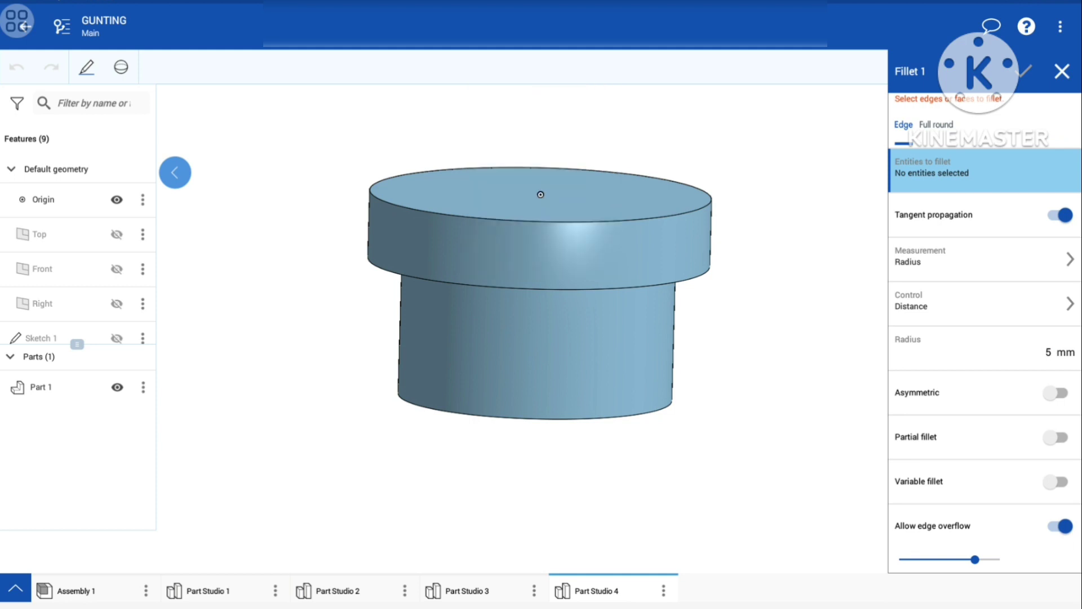
left_click(679, 212)
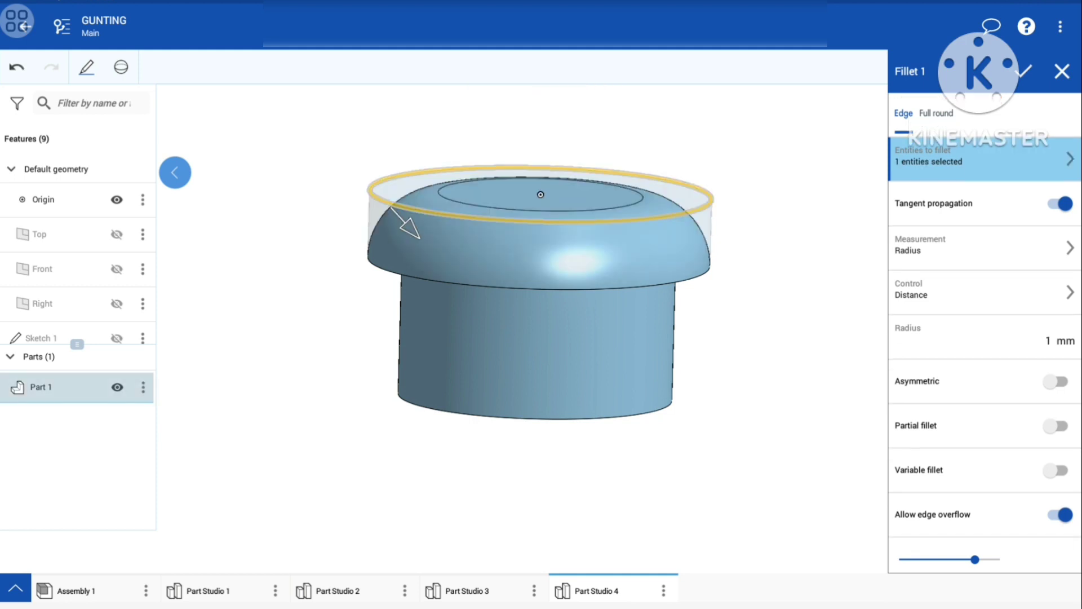
left_click(1024, 71)
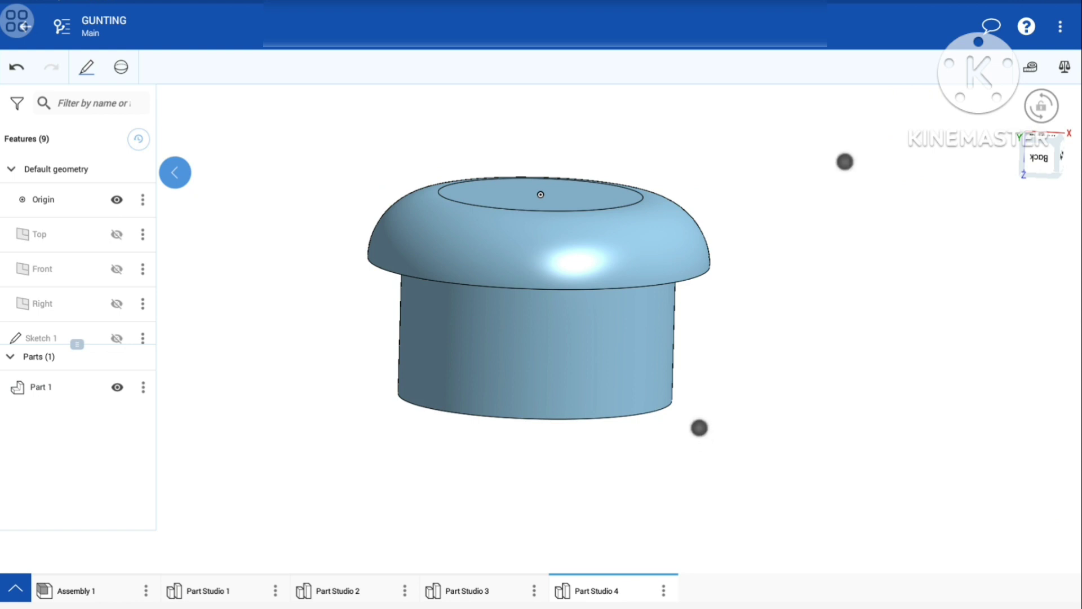
mouse_move(700, 428)
left_mouse_down()
mouse_move(778, 273)
mouse_move(780, 485)
left_mouse_up()
scroll(730, 321, "up", 3)
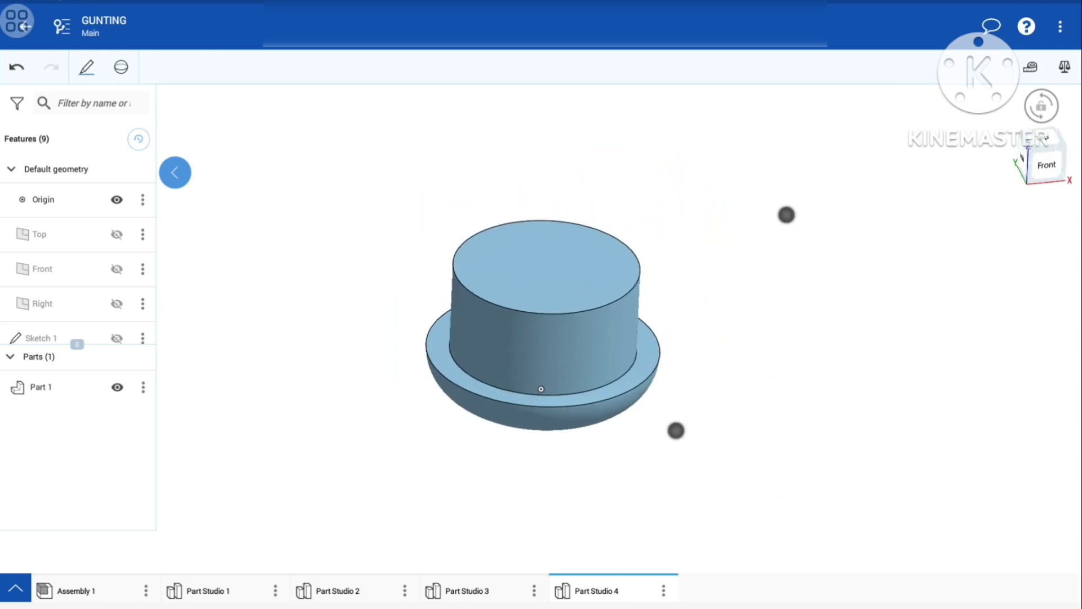
scroll(731, 322, "up", 2)
left_click(121, 67)
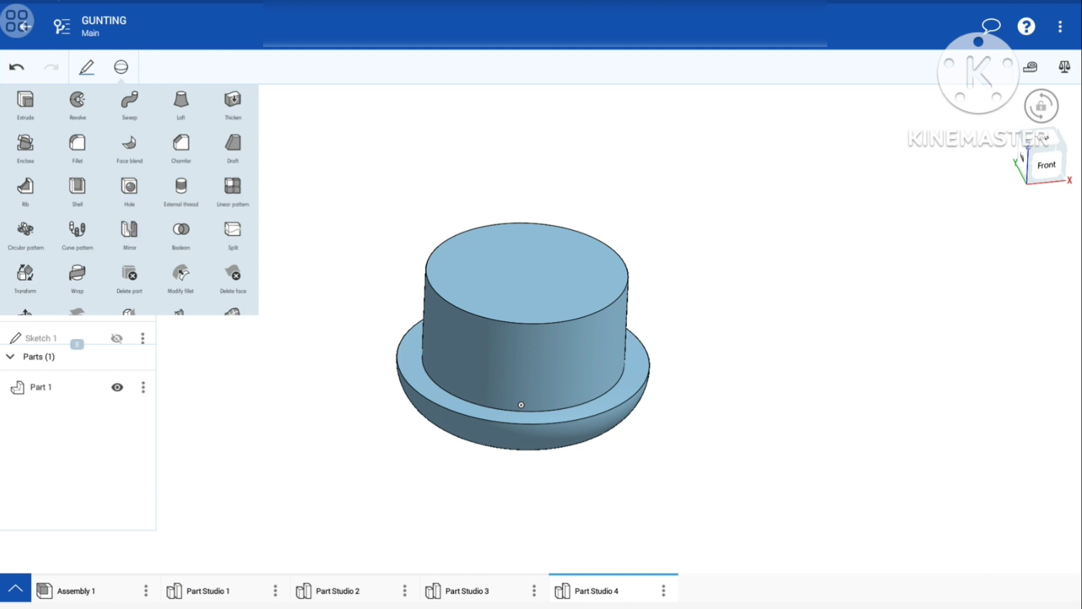
Step: Mirror Part 1 across the boss's end face to form a second domed head
left_click(129, 228)
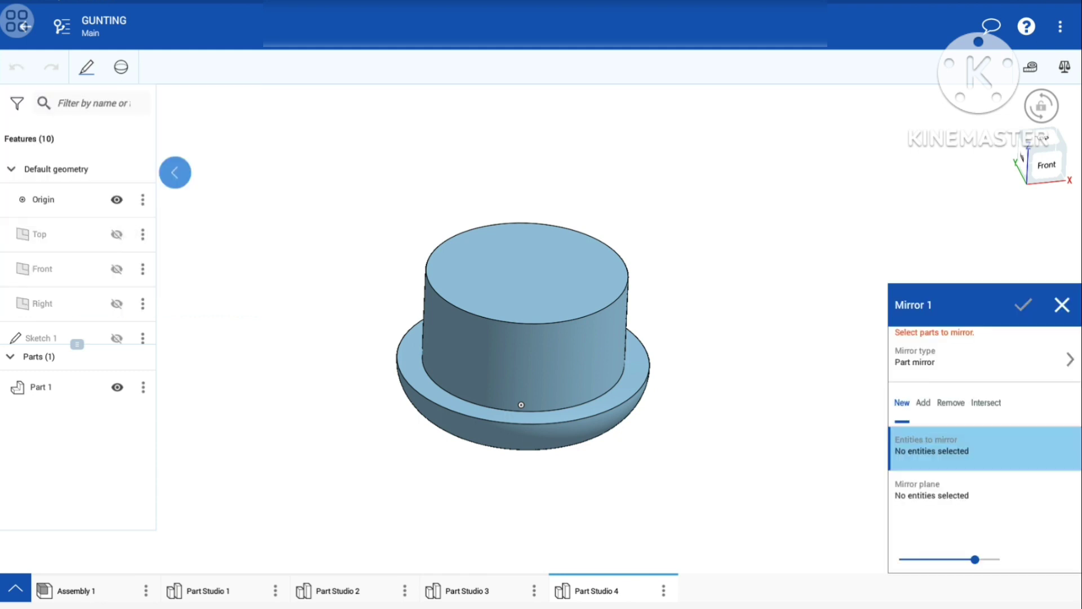
left_click(567, 355)
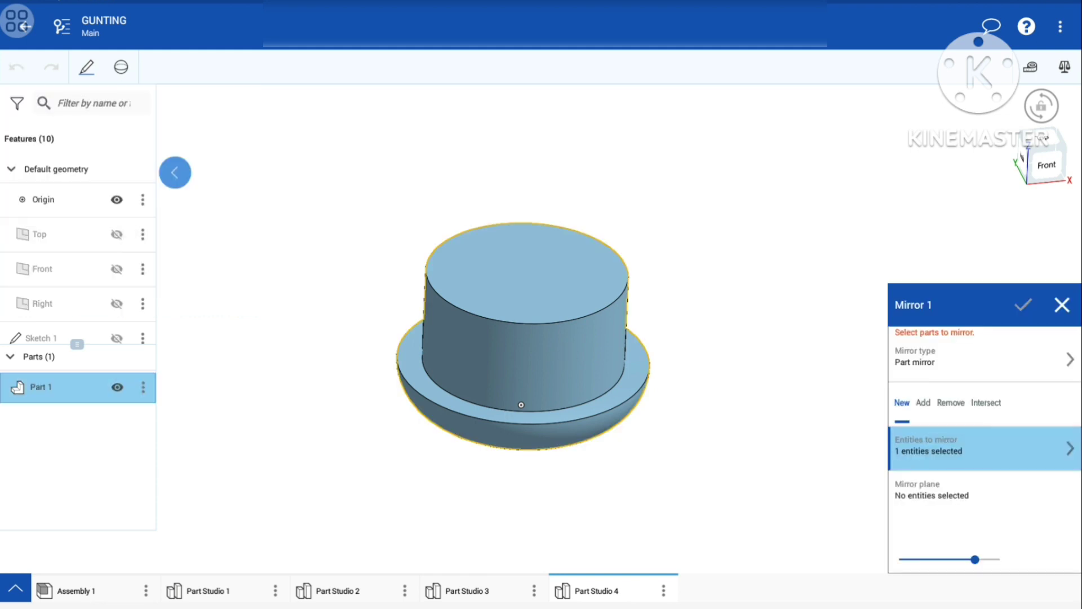
left_click(967, 488)
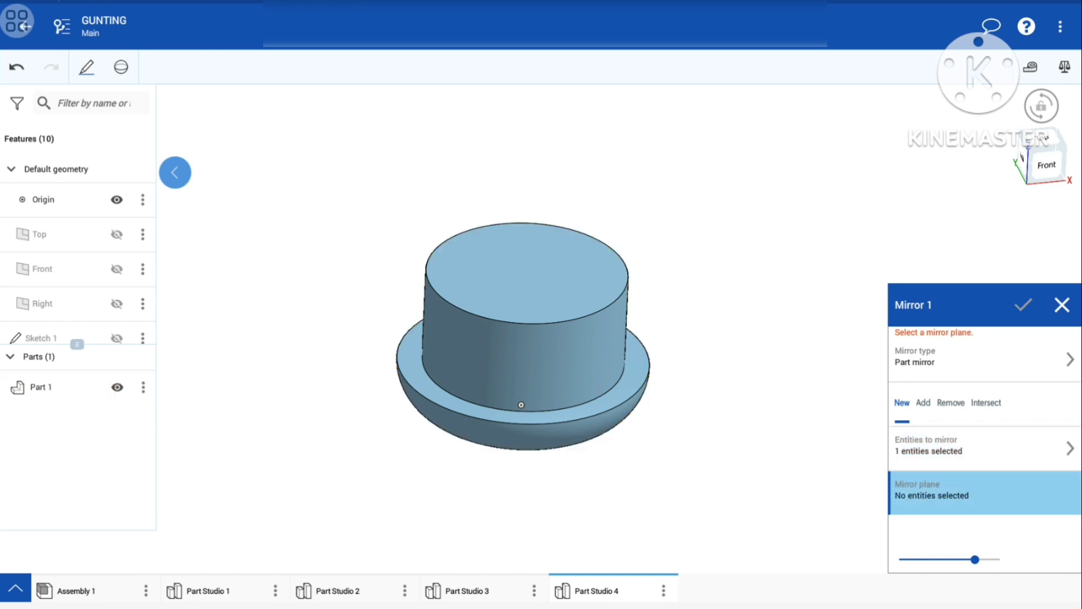
left_click(574, 282)
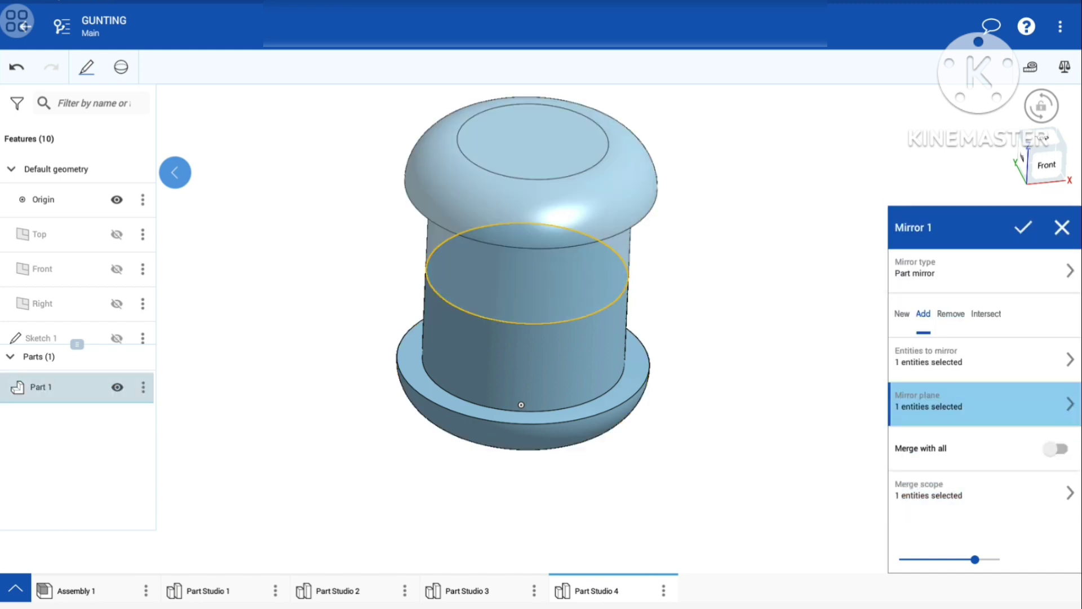
left_click(1023, 227)
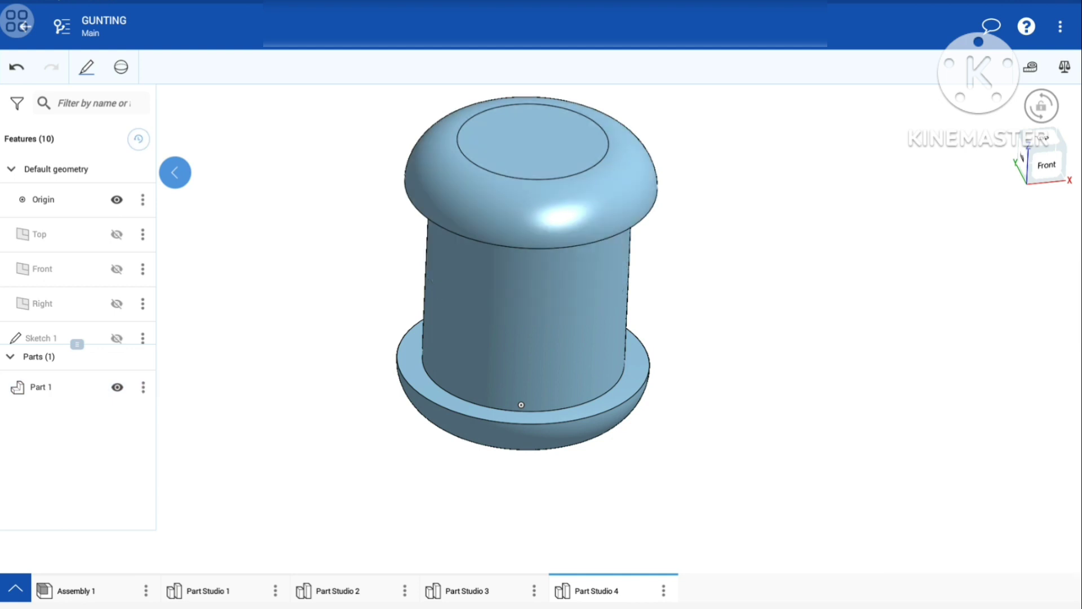
middle_click_drag(805, 435, 833, 442)
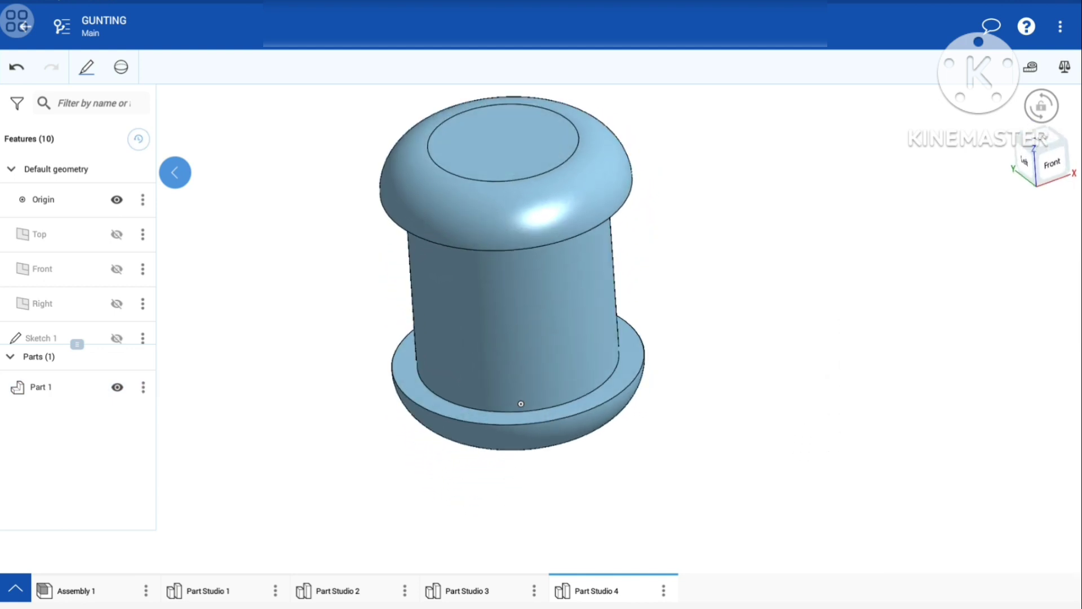
Step: Set Part 1's colour to red 150 and green 150
left_click(143, 387)
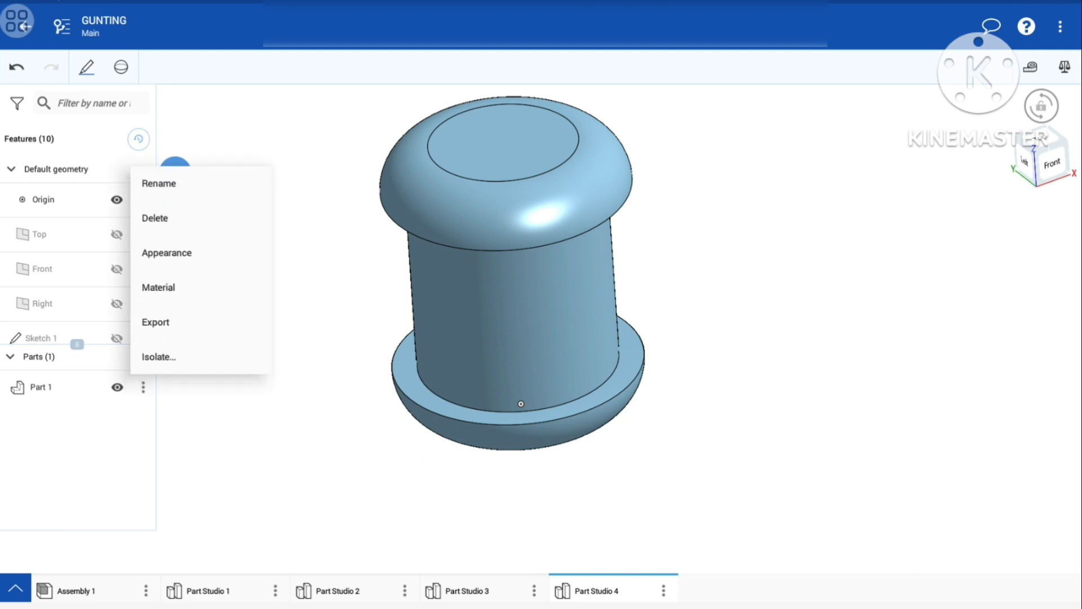
left_click(225, 253)
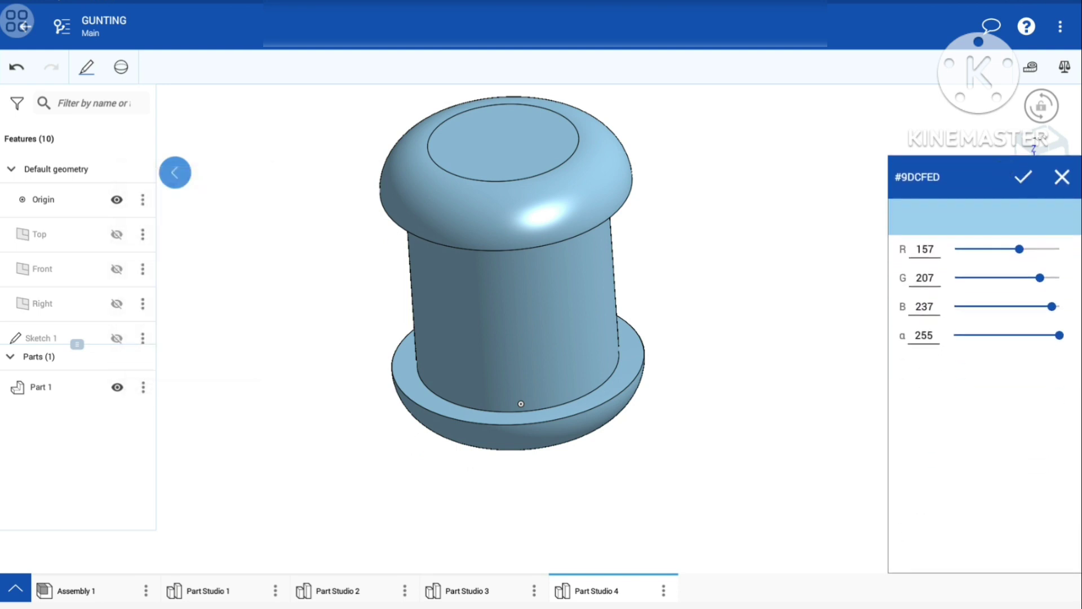
left_click(930, 248)
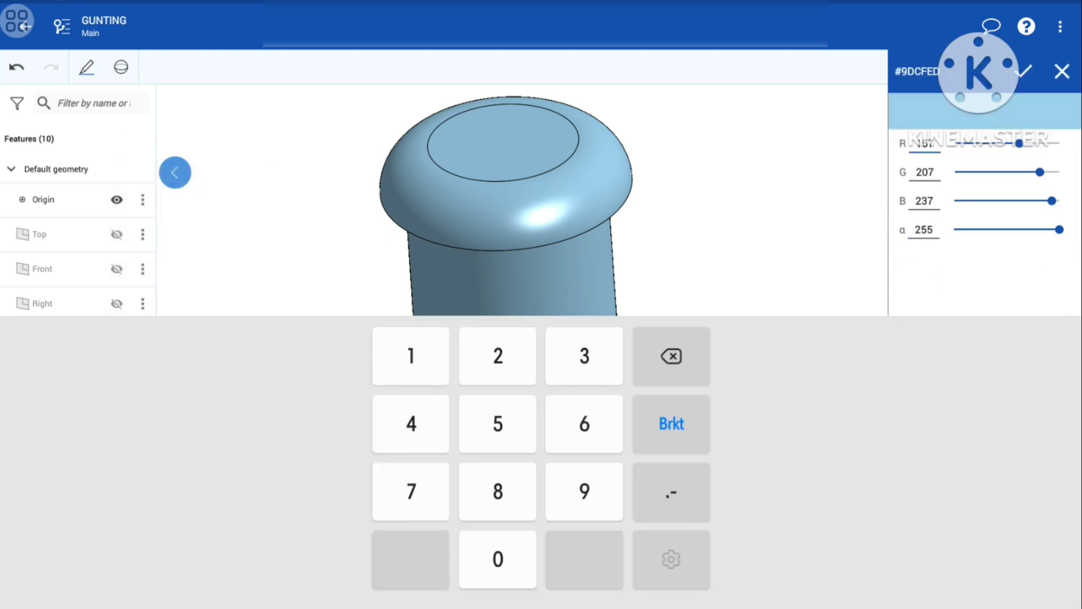
left_click(671, 356)
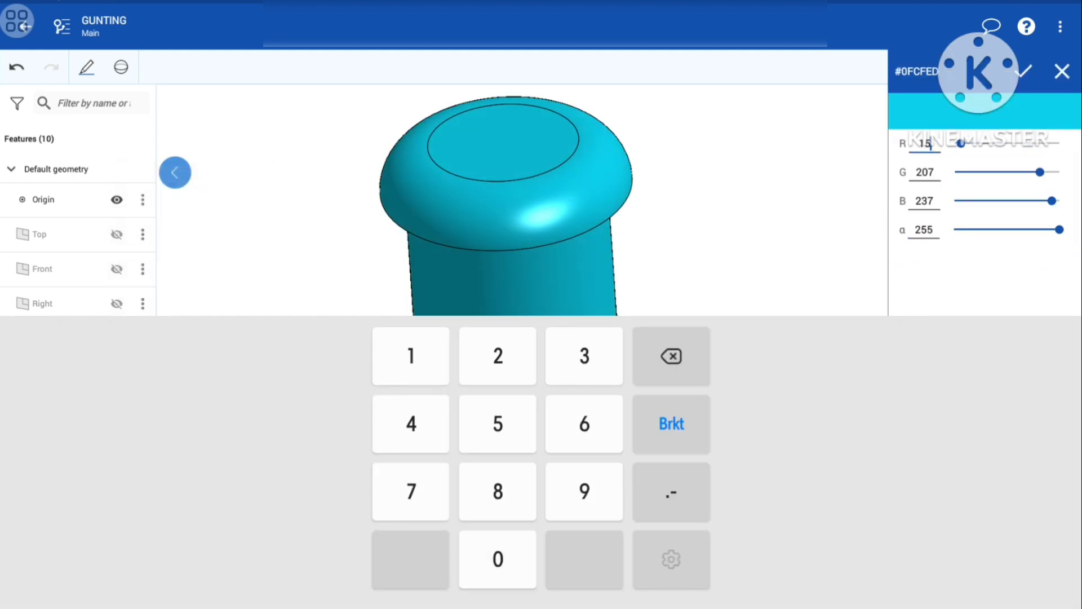
left_click(498, 558)
left_click(671, 423)
left_click(671, 356)
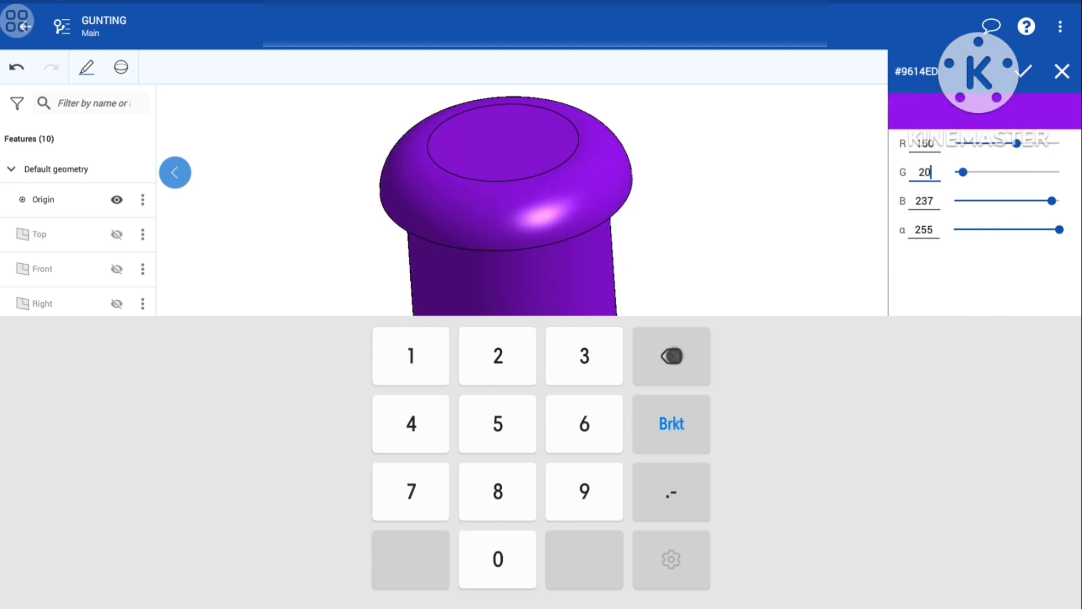
left_click(672, 356)
left_click(411, 355)
left_click(502, 425)
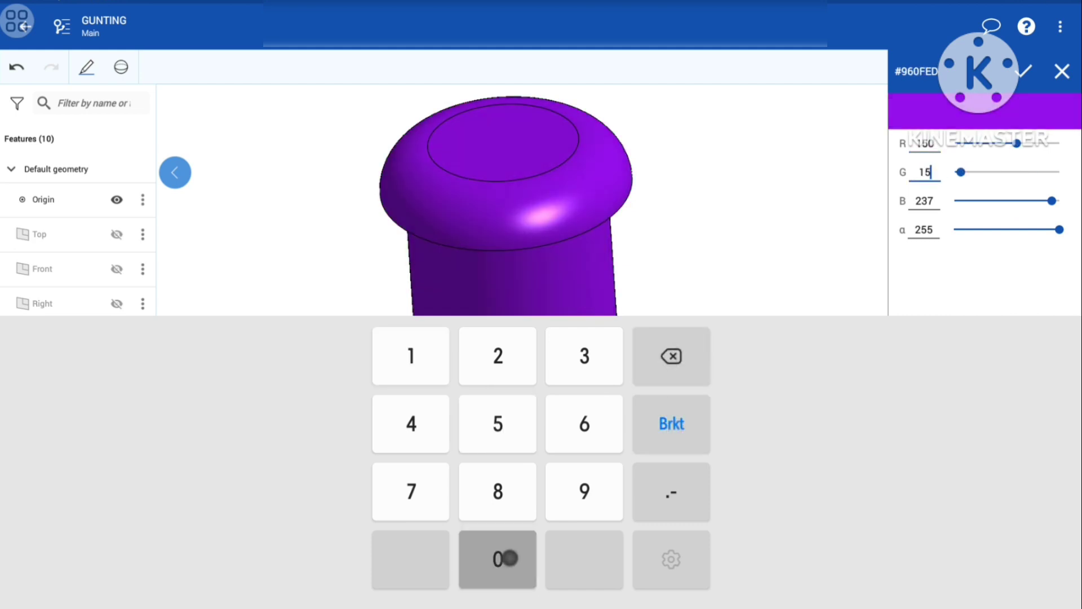
left_click(497, 559)
Step: Set blue to 150, making the rivet grey #969696, and hide the origin
left_click(687, 423)
left_click(671, 356)
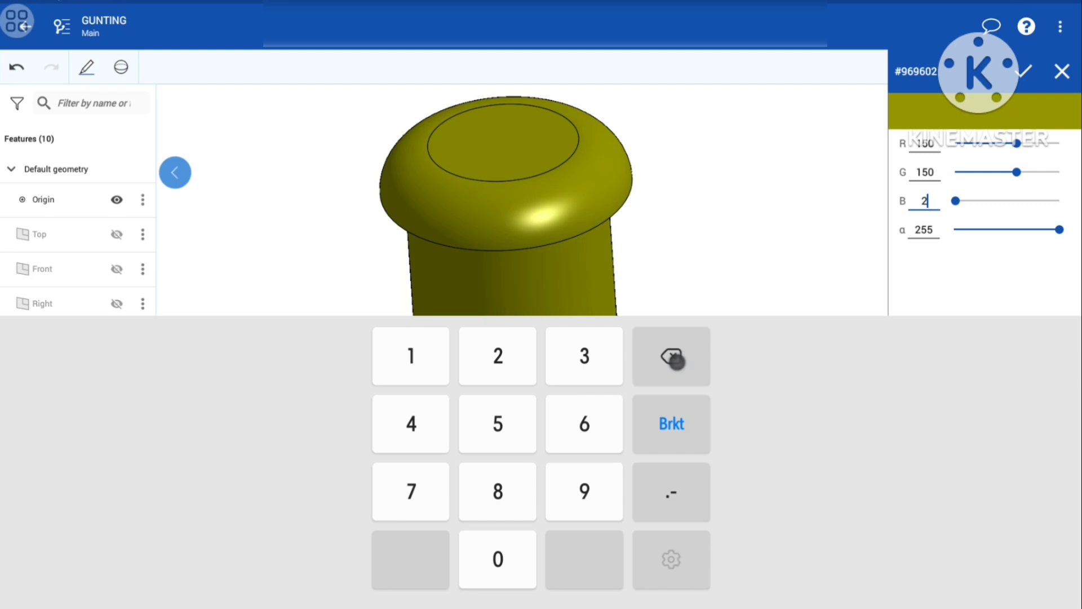
left_click(671, 356)
left_click(411, 355)
left_click(497, 423)
left_click(497, 559)
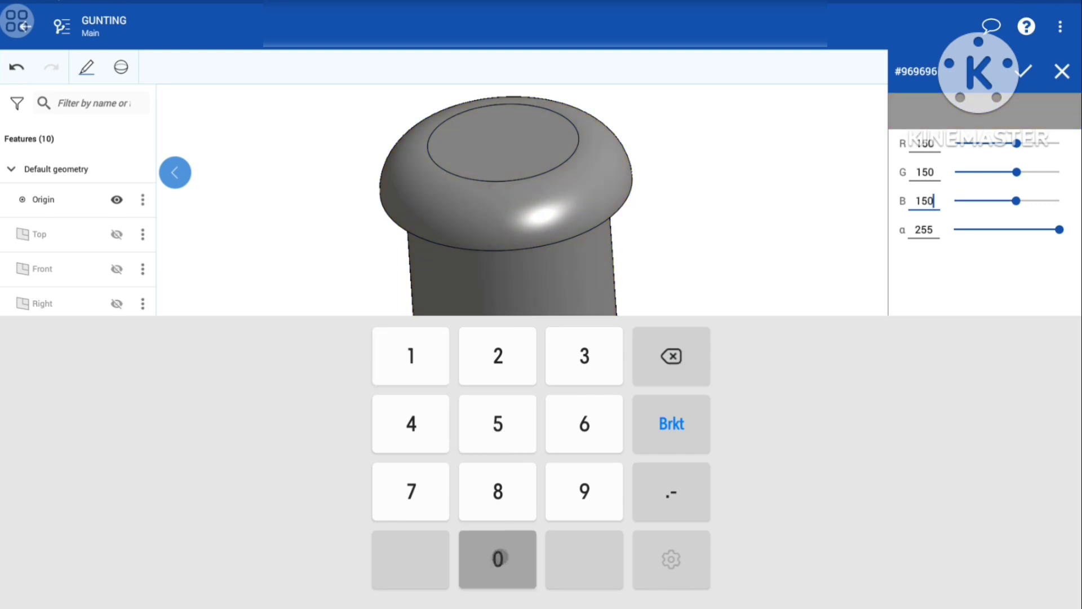
left_click(1024, 71)
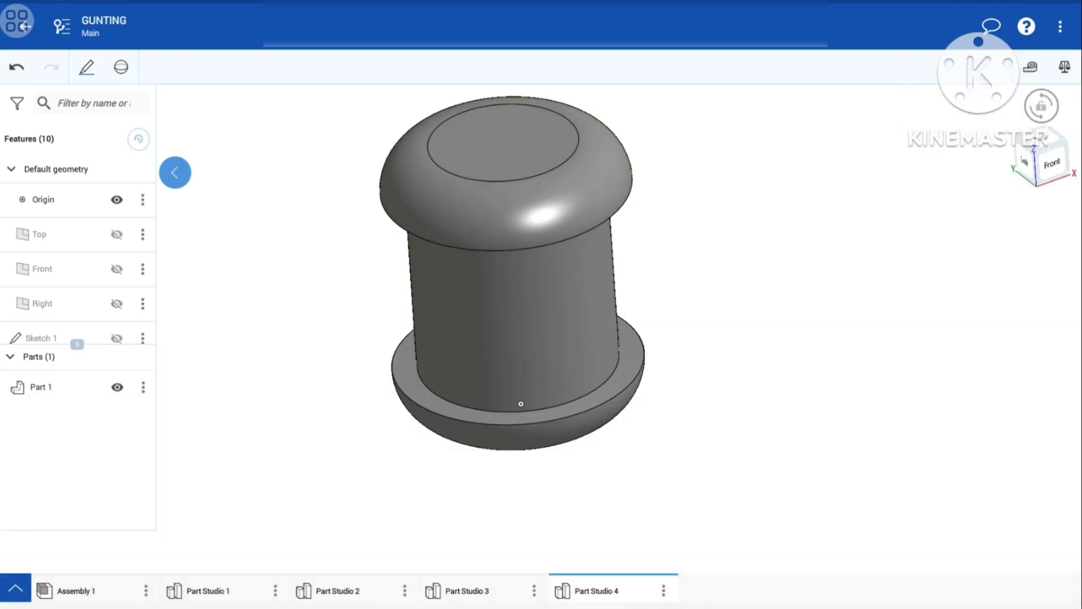
left_click(117, 199)
Step: Inspect the rivet, red handle and both blades in Part Studios 4 to 1, then open Assembly 1
scroll(789, 372, "down", 2)
mouse_move(280, 498)
left_mouse_down()
mouse_move(904, 510)
mouse_move(968, 413)
mouse_move(973, 280)
mouse_move(949, 79)
left_mouse_up()
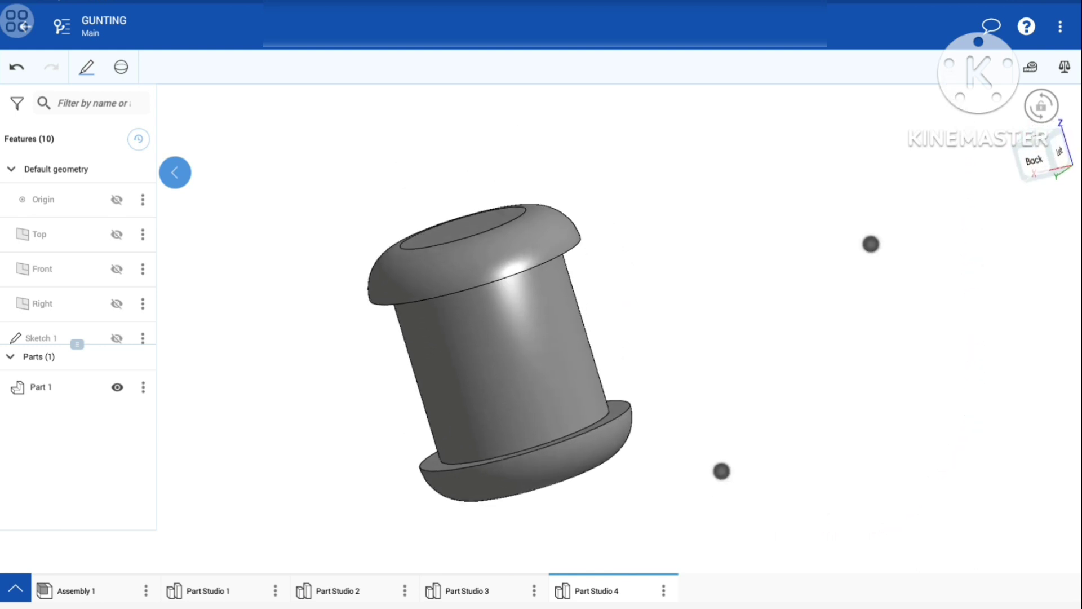
scroll(793, 338, "down", 2)
left_click(491, 590)
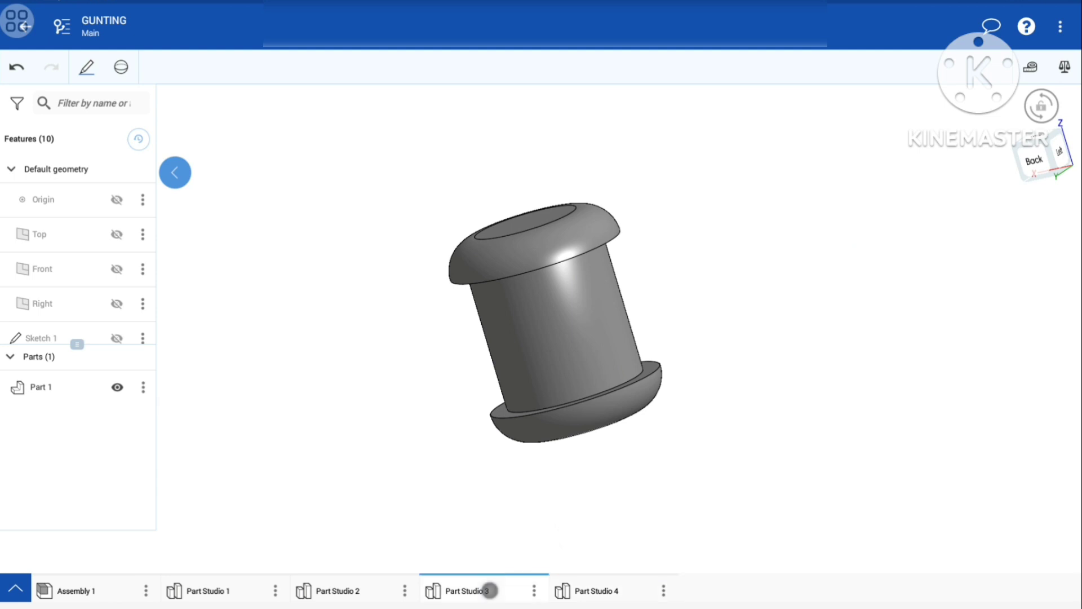
left_click_drag(670, 469, 922, 480)
left_click(355, 590)
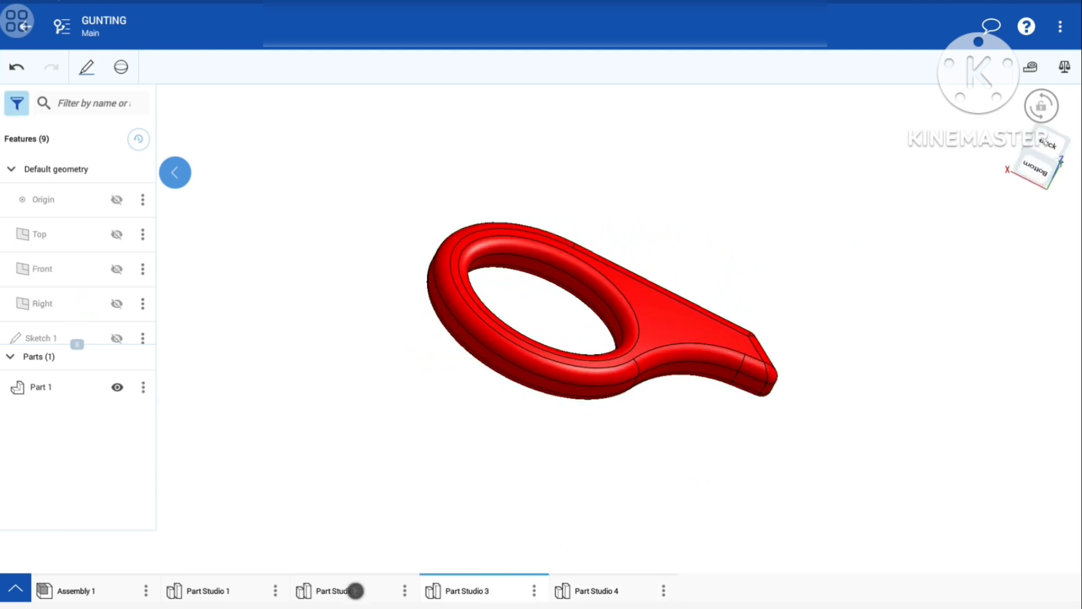
mouse_move(452, 457)
left_mouse_down()
mouse_move(818, 432)
mouse_move(954, 398)
left_mouse_up()
left_click(226, 585)
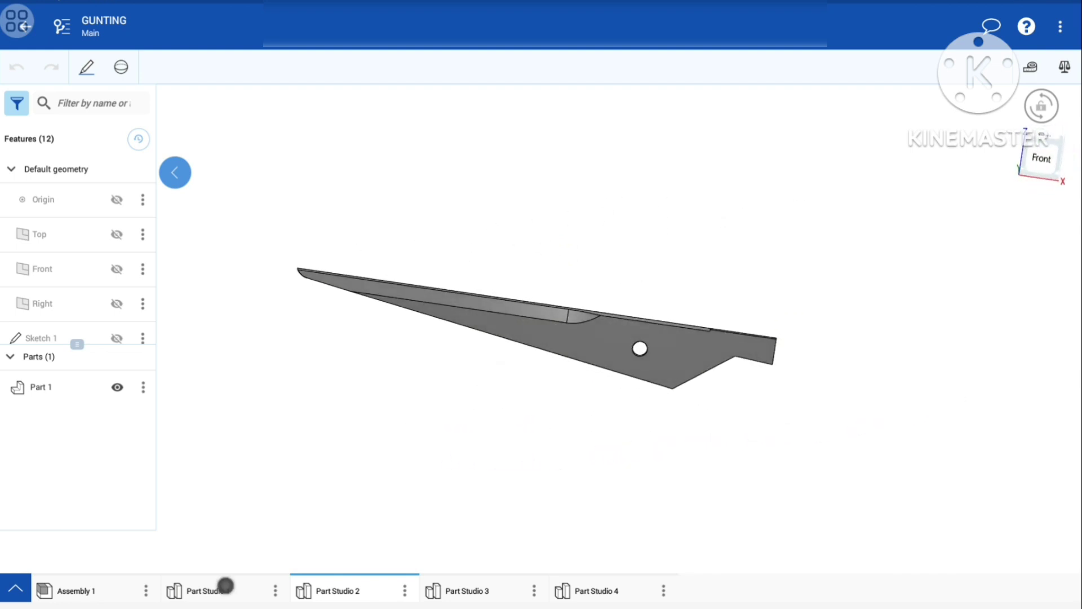
left_click_drag(337, 476, 664, 451)
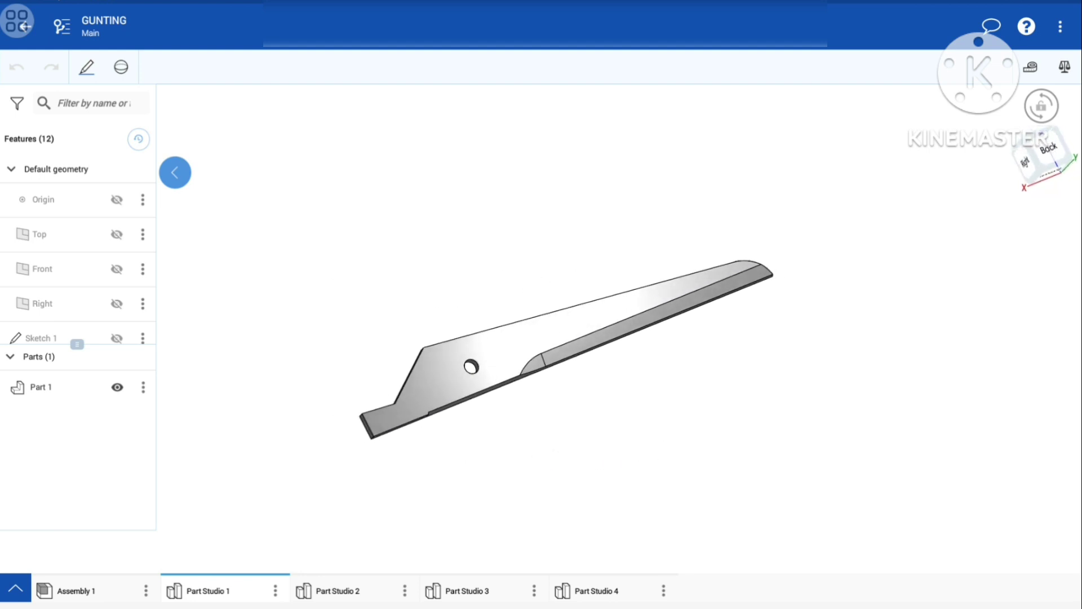
left_click(102, 585)
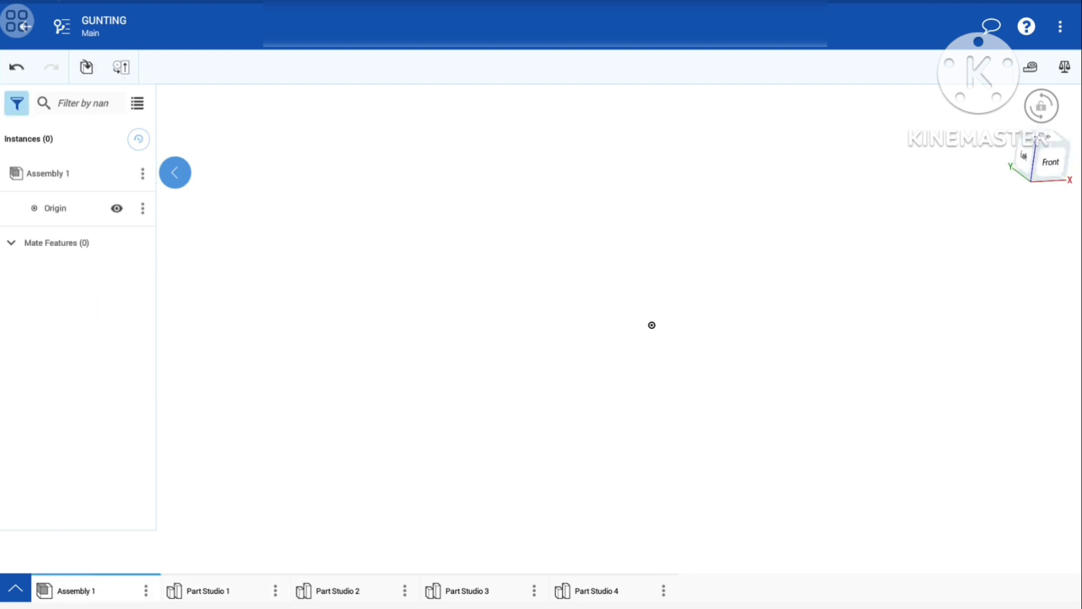
Step: Insert both blades, two red handles from Part Studio 3 and the rivet into Assembly 1
left_click(86, 67)
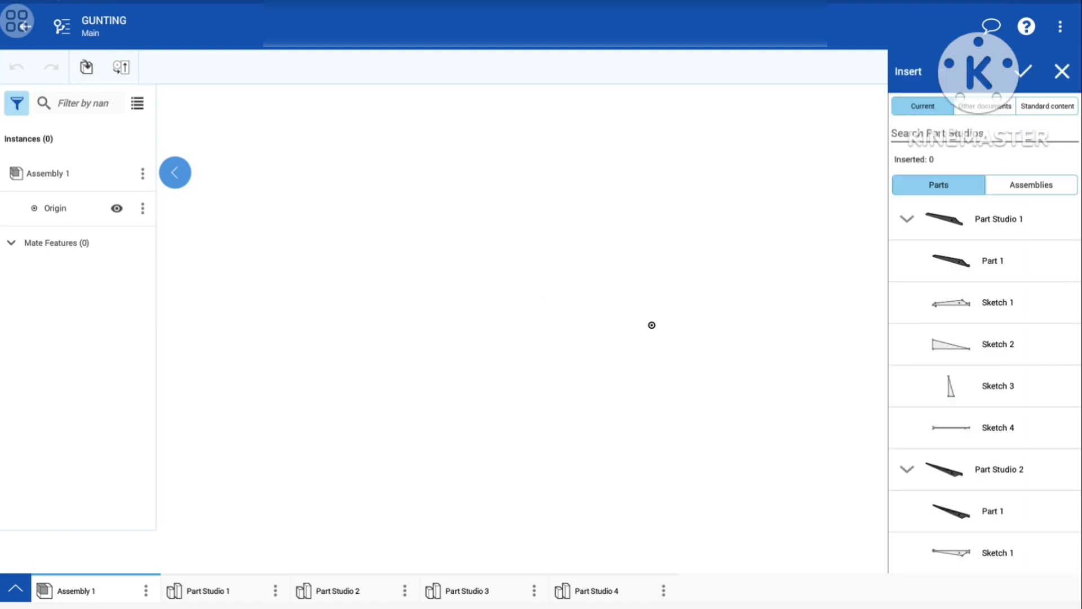
left_click(906, 218)
left_click(906, 260)
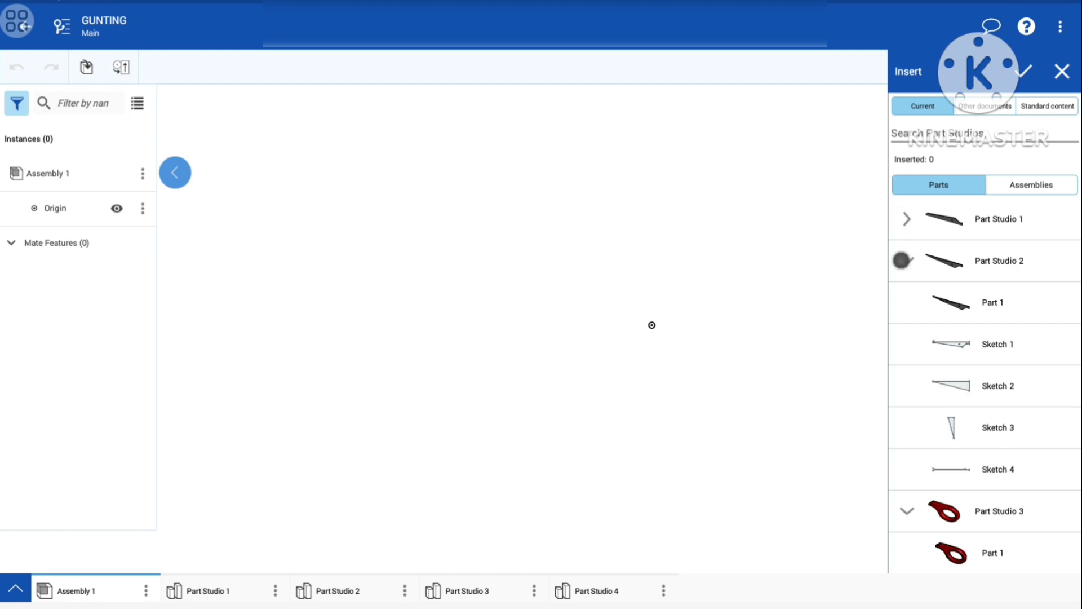
left_click(907, 302)
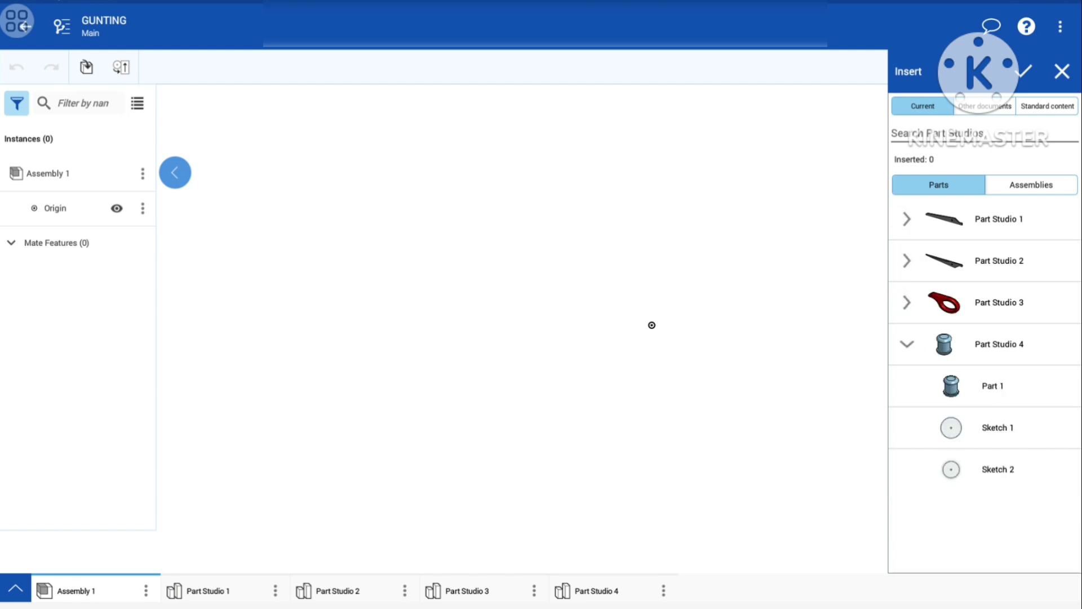
left_click(906, 343)
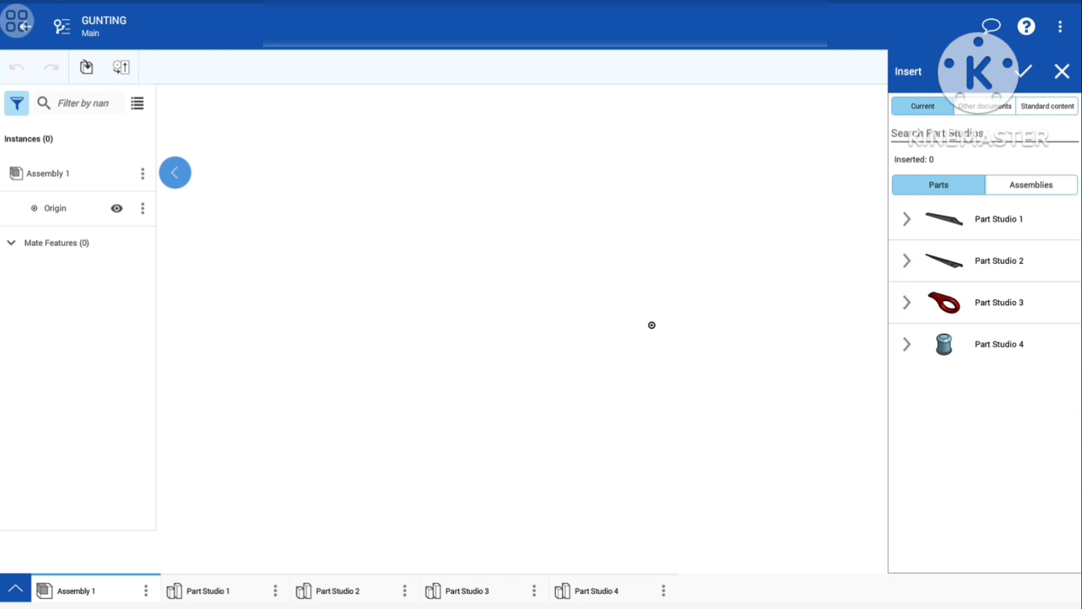
left_click(1001, 220)
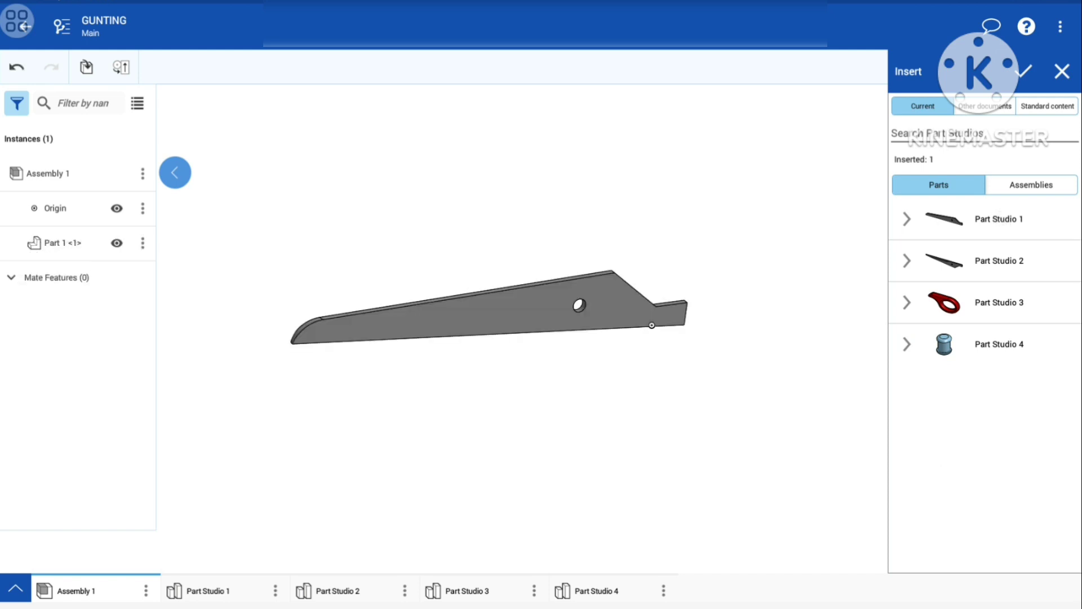
left_click(999, 260)
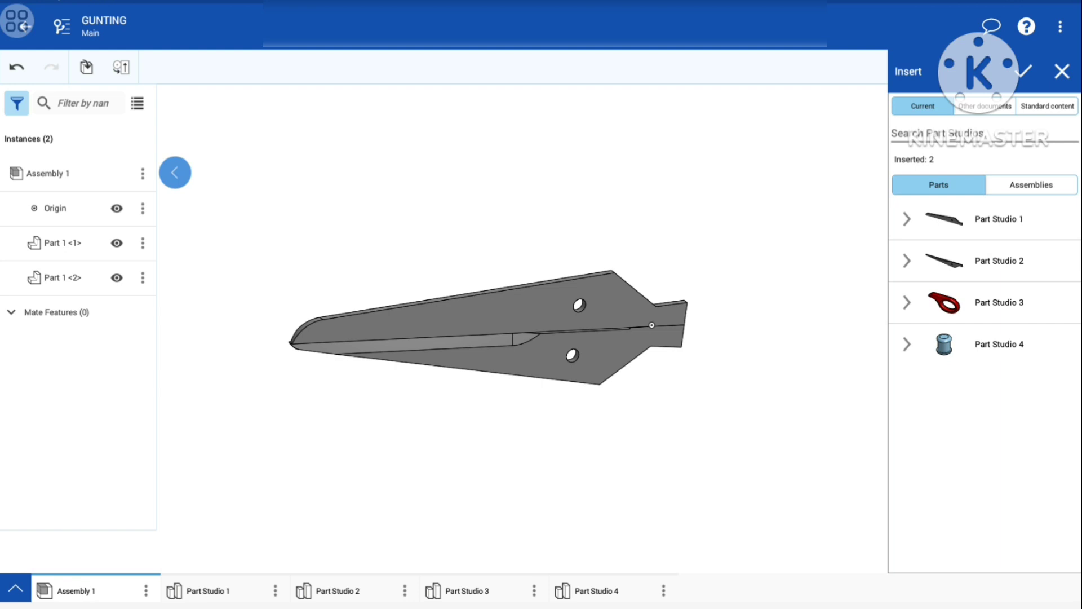
left_click(999, 302)
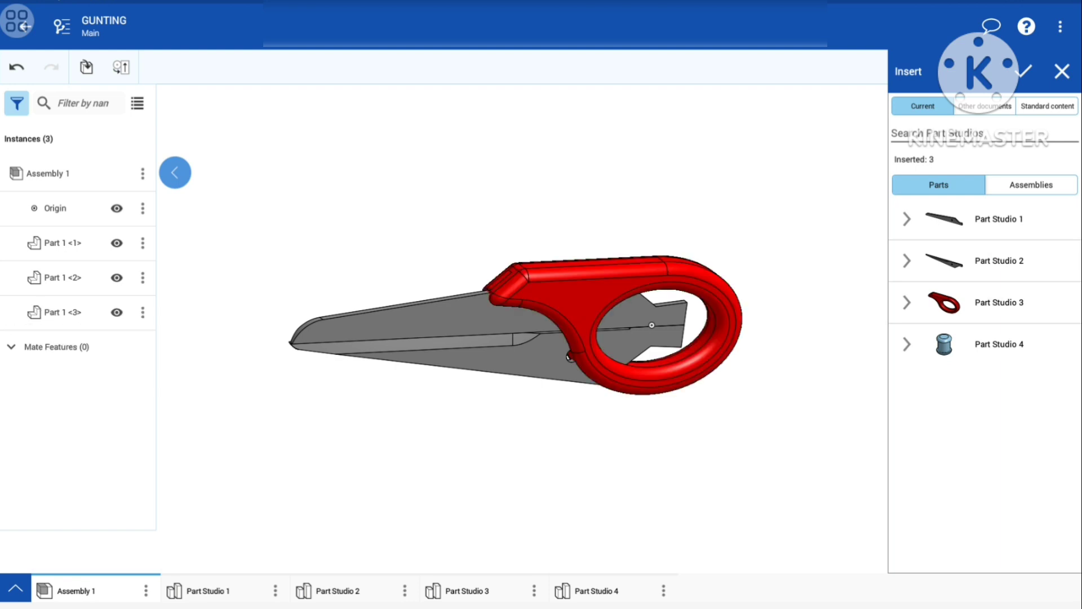
left_click(1004, 302)
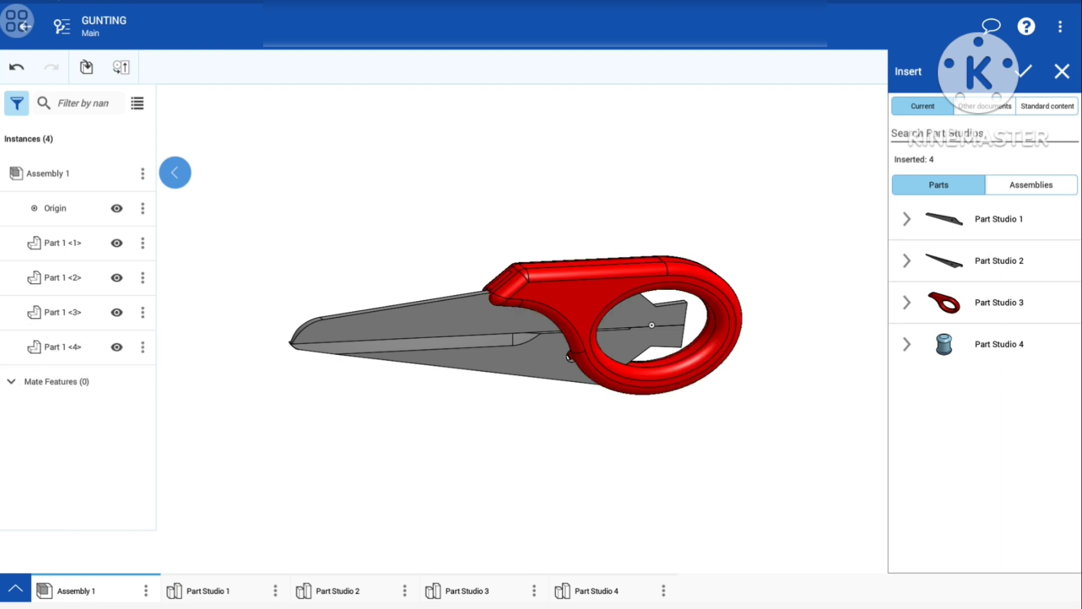
left_click(1001, 343)
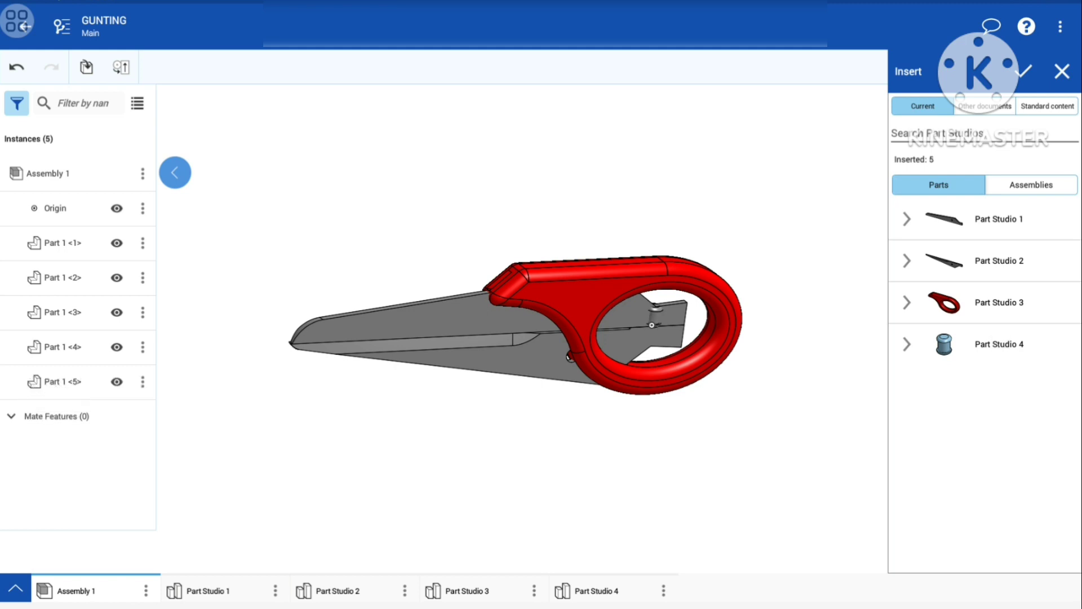
left_click(1024, 71)
mouse_move(910, 410)
left_mouse_down()
mouse_move(881, 394)
mouse_move(825, 393)
left_mouse_up()
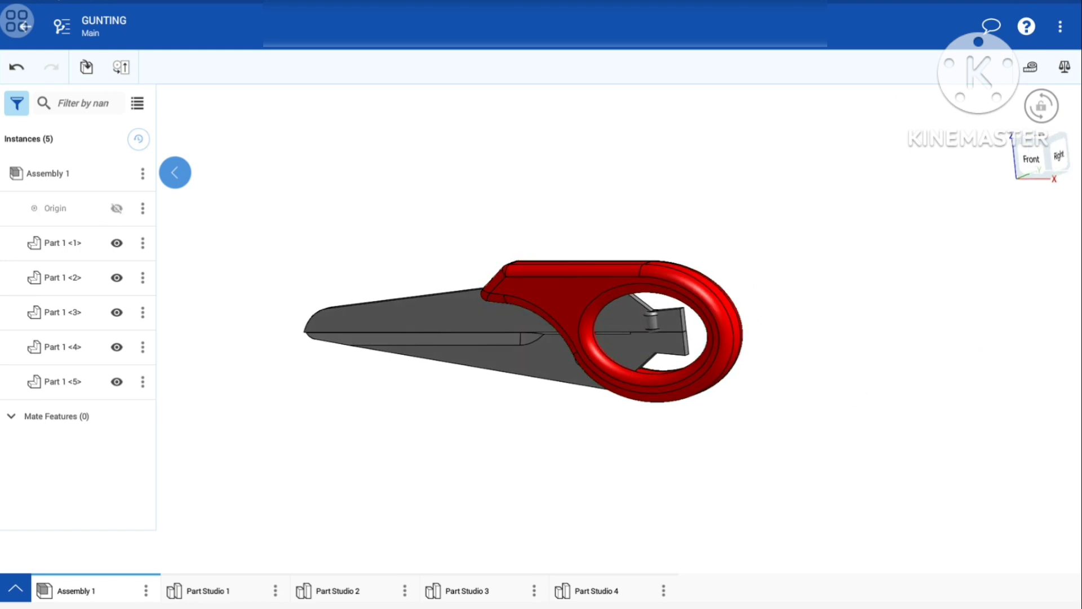
Step: Fix Part 1 <1> in place and drag the other blade, handles and rivet away from it
left_click(142, 243)
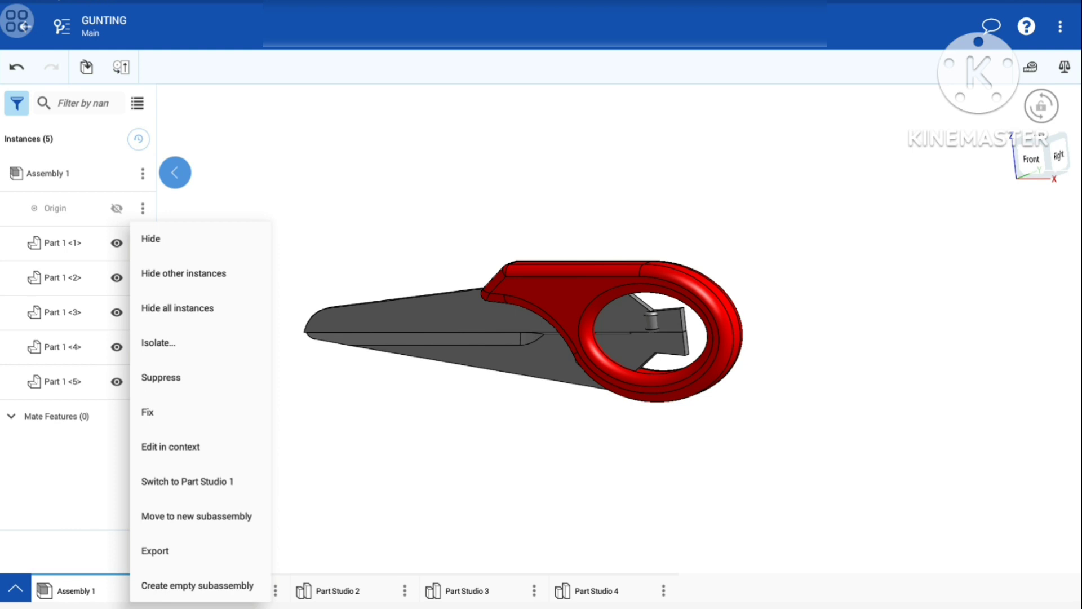
left_click(189, 409)
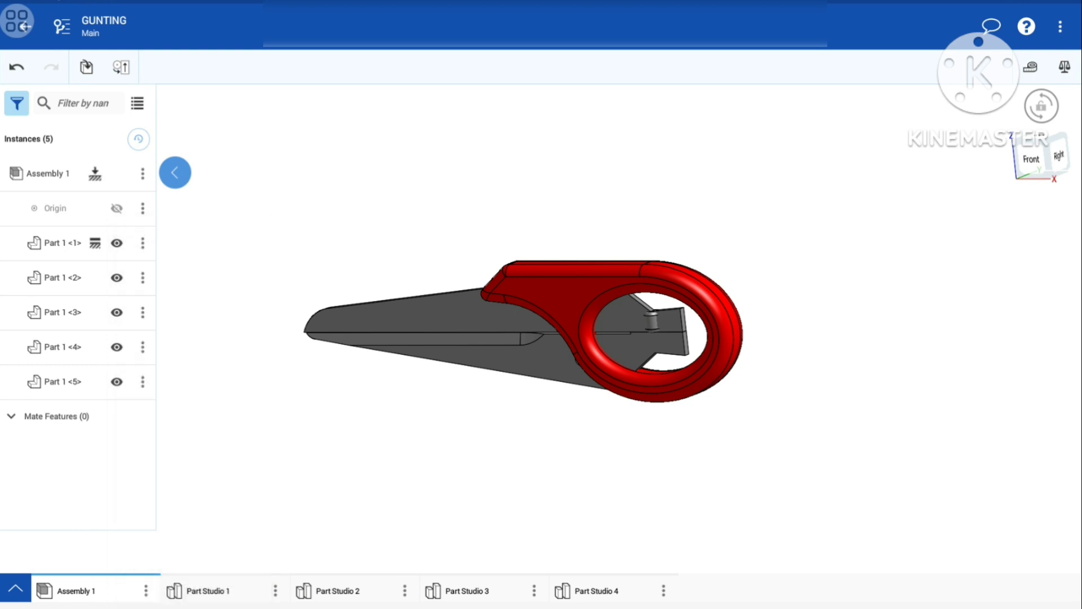
left_click(88, 278)
left_click(84, 306)
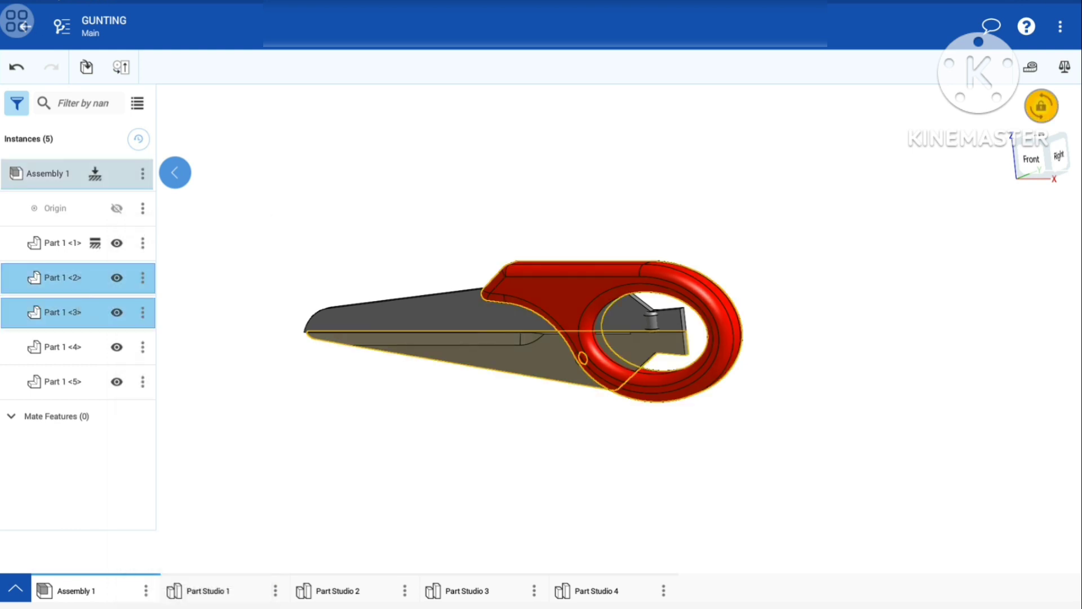
left_click(85, 344)
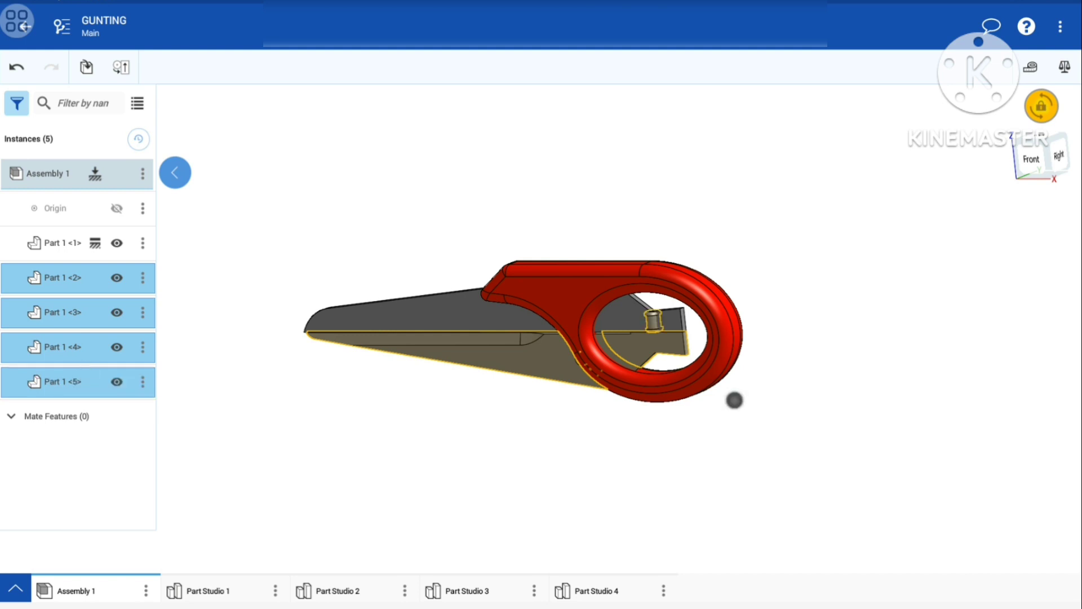
left_click_drag(733, 399, 647, 454)
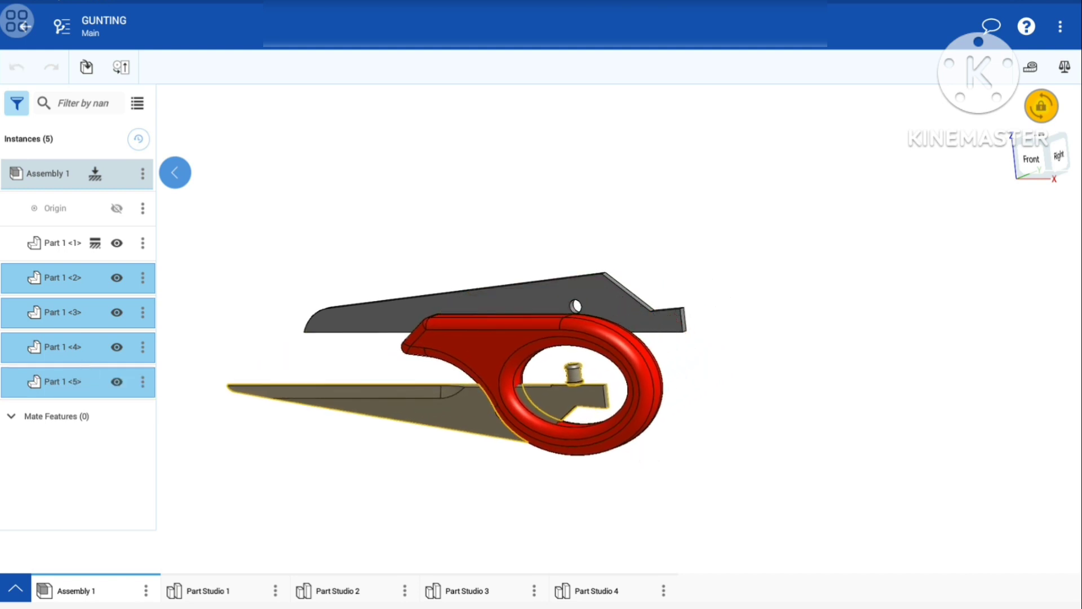
Step: Spread both red handles and the rivet apart so no parts overlap, then view from below
left_click(84, 283)
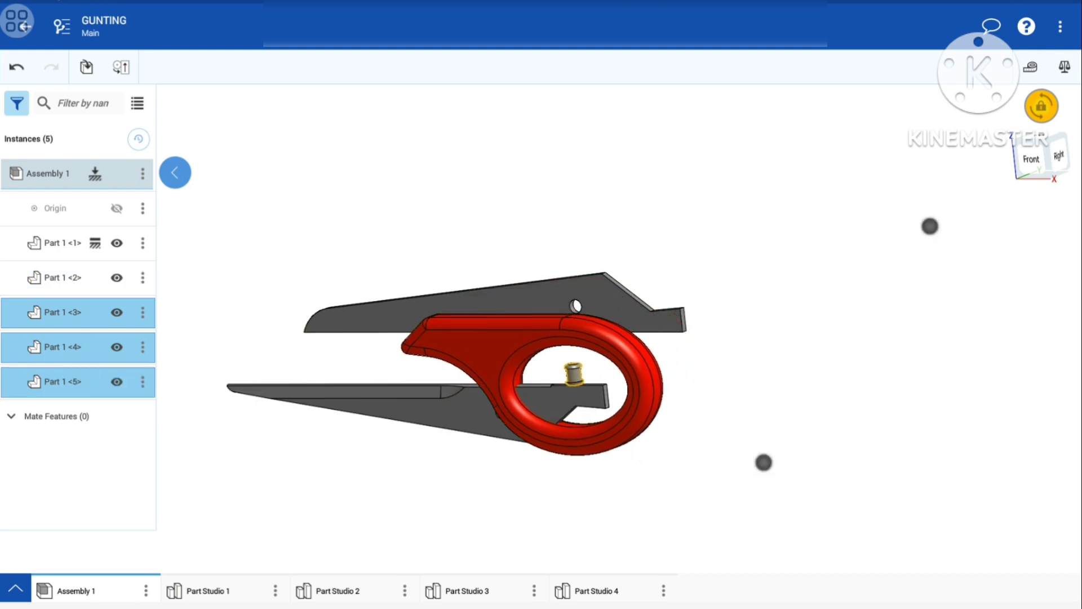
left_click_drag(930, 226, 851, 276)
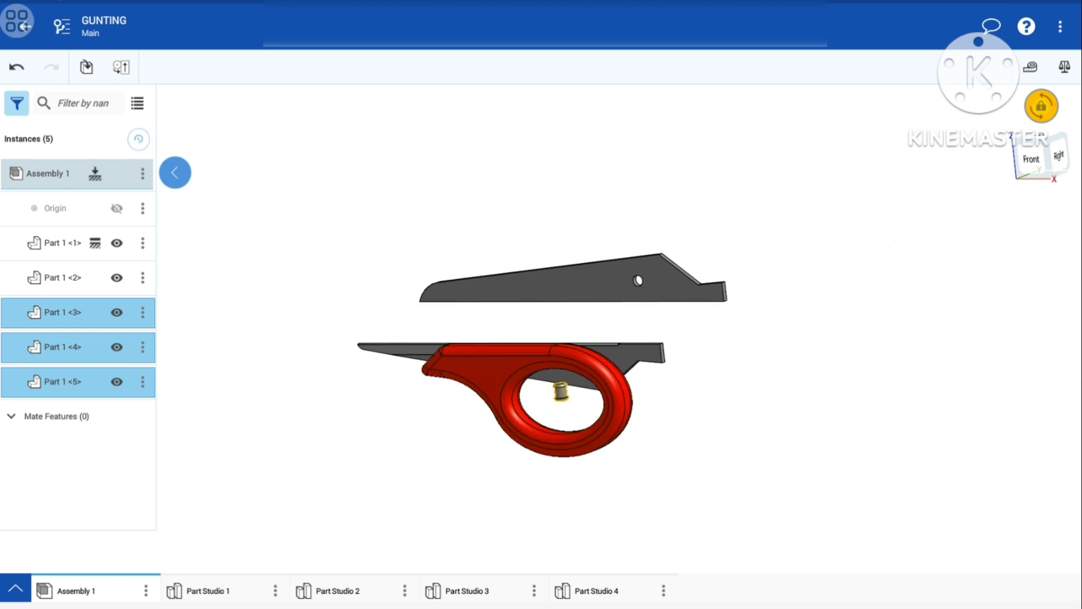
left_click(80, 313)
left_click_drag(788, 399, 738, 435)
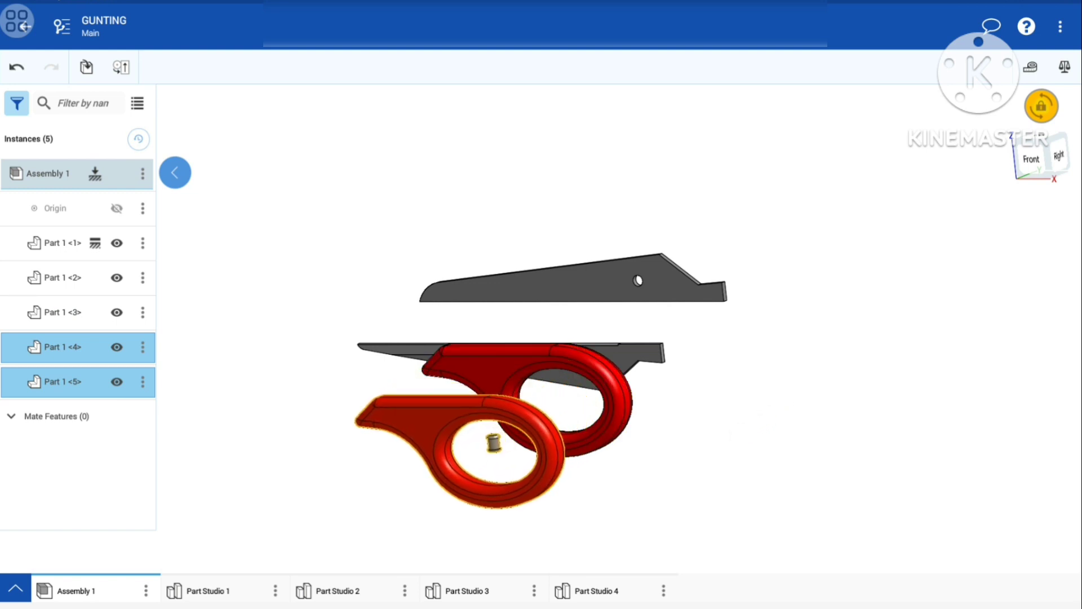
left_click(76, 346)
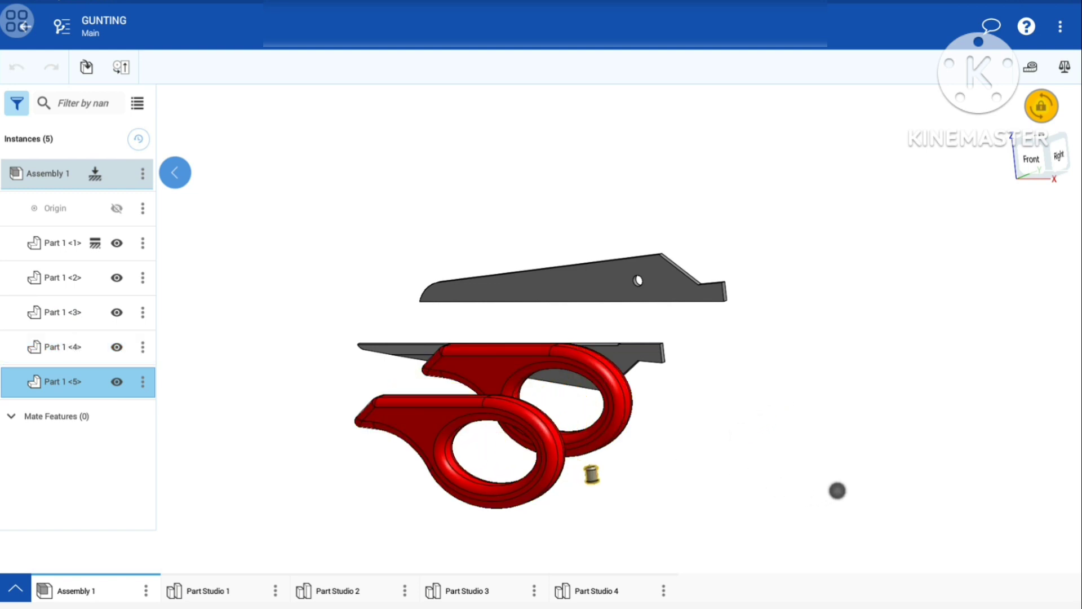
left_click(876, 407)
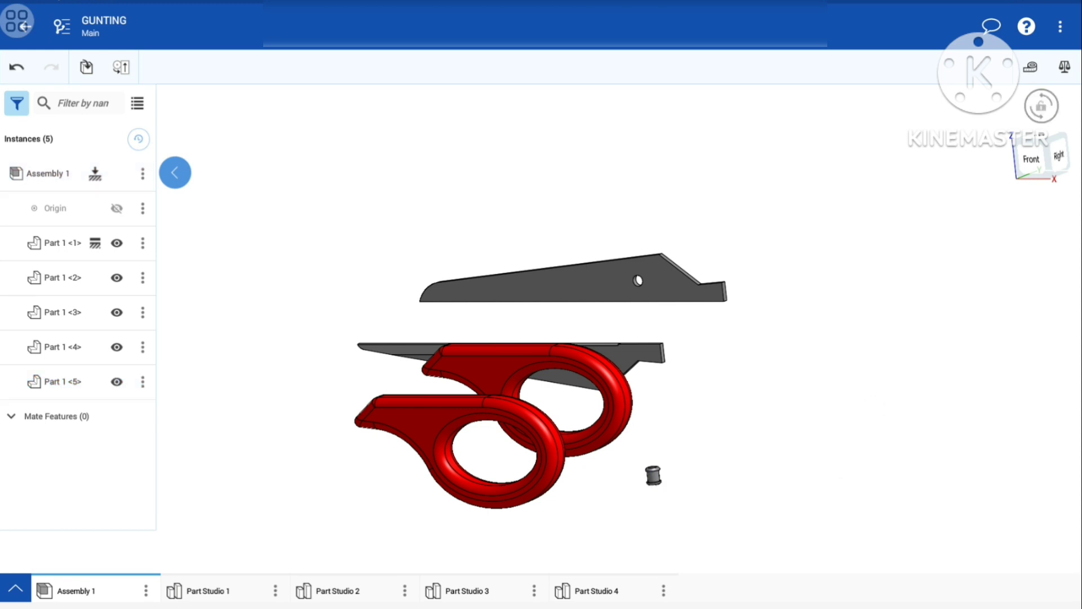
mouse_move(766, 390)
left_mouse_down()
mouse_move(782, 401)
mouse_move(809, 512)
mouse_move(798, 429)
mouse_move(833, 384)
mouse_move(979, 358)
mouse_move(810, 398)
mouse_move(795, 440)
mouse_move(797, 410)
mouse_move(836, 391)
mouse_move(797, 318)
left_mouse_up()
scroll(738, 387, "up", 3)
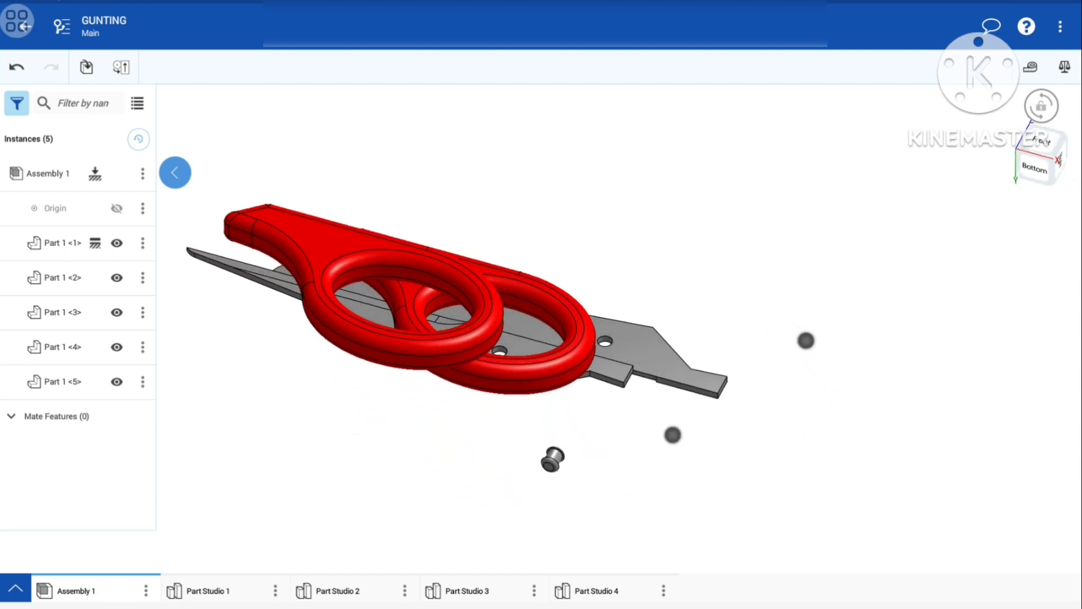
scroll(709, 397, "up", 2)
scroll(709, 397, "up", 3)
Step: Start a Revolute mate and pick the first blade's pivot-hole edge
scroll(728, 360, "up", 5)
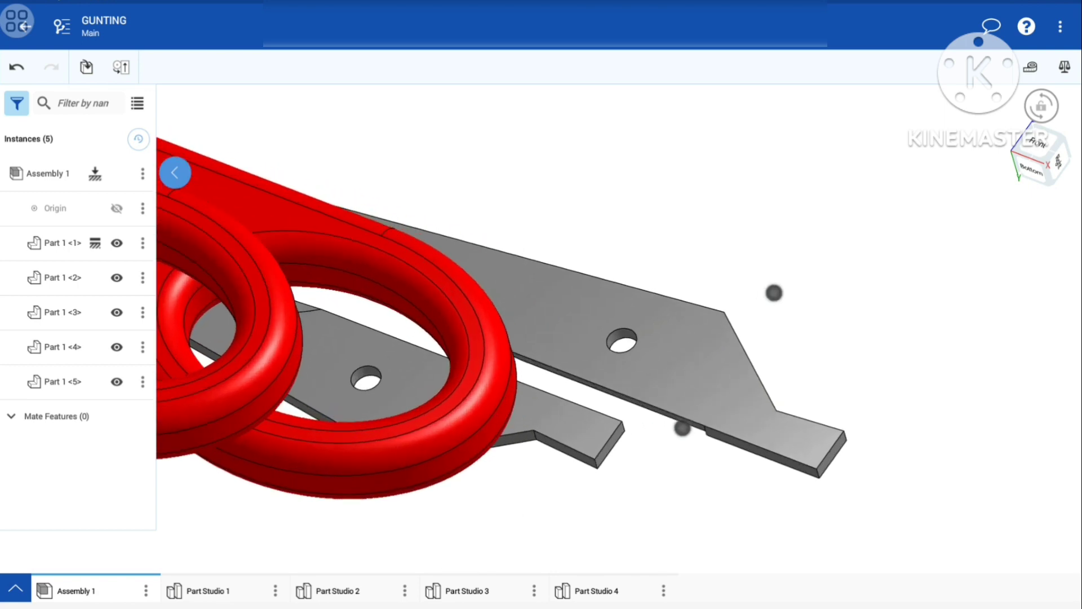
scroll(728, 360, "up", 3)
scroll(733, 350, "up", 3)
scroll(745, 349, "up", 2)
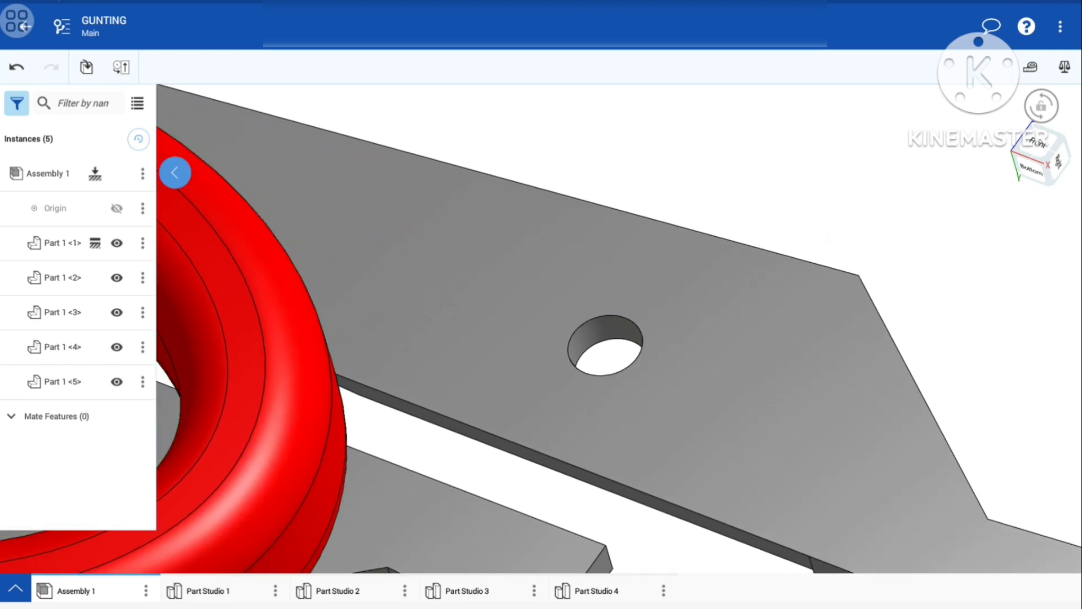
scroll(674, 315, "up", 3)
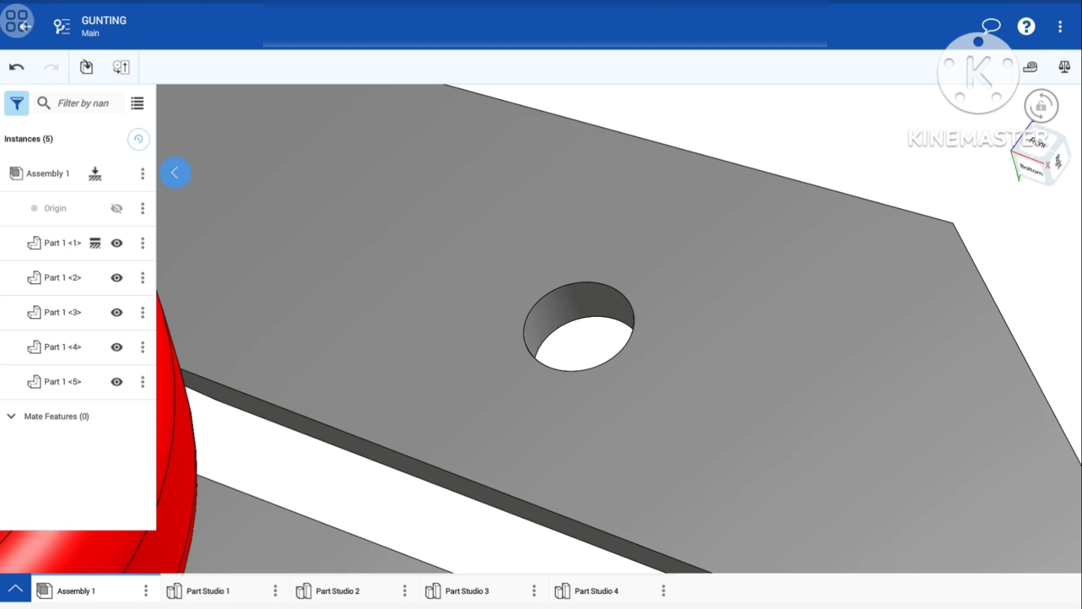
left_click(121, 67)
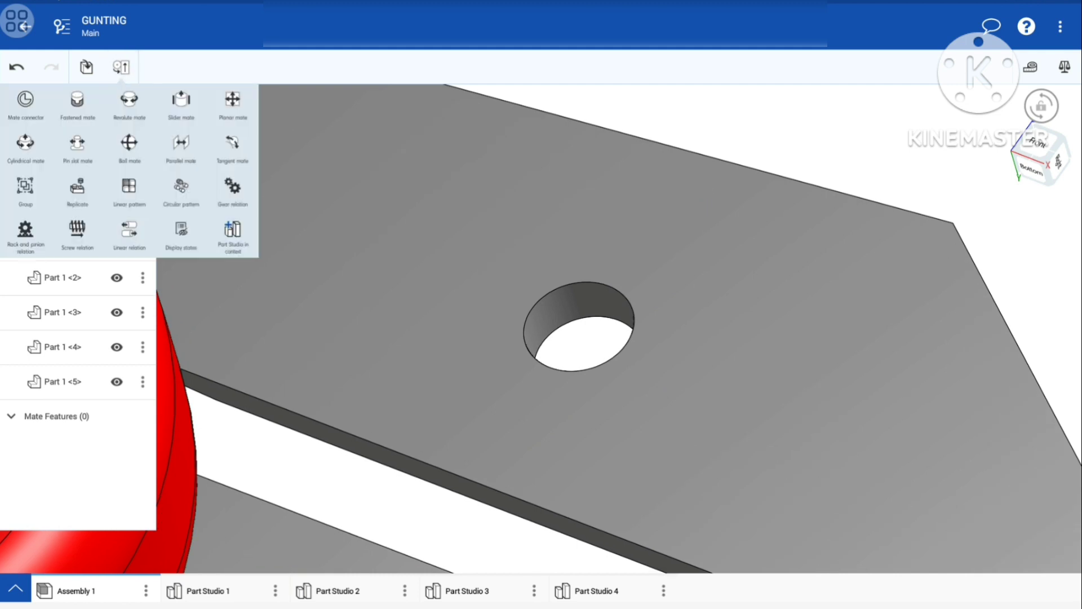
left_click(131, 99)
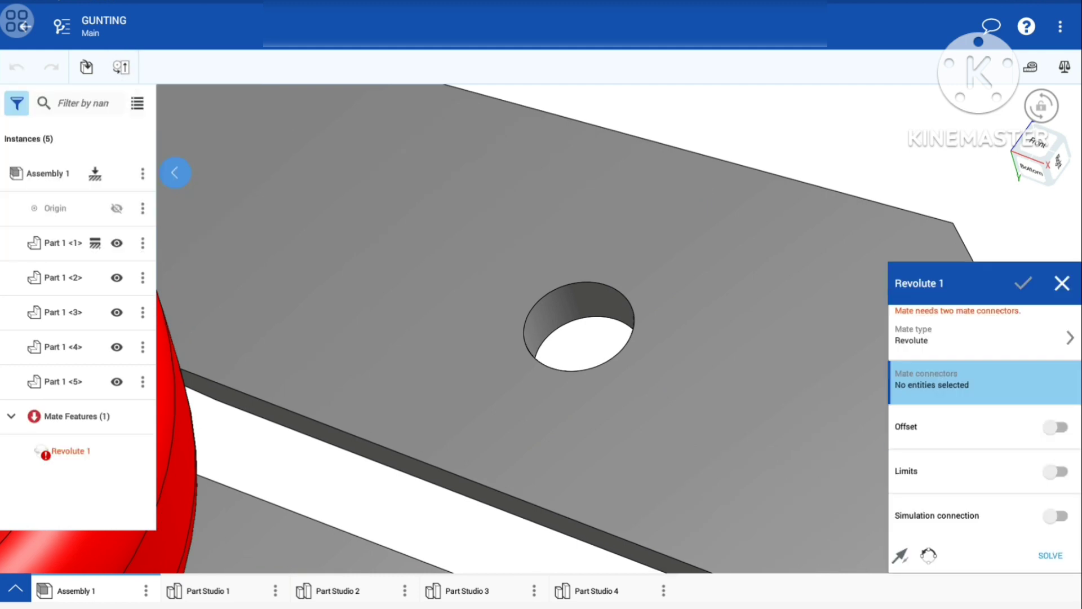
left_click(579, 326)
Step: Pick the second blade's pivot-hole edge as the other revolute reference
scroll(744, 253, "down", 5)
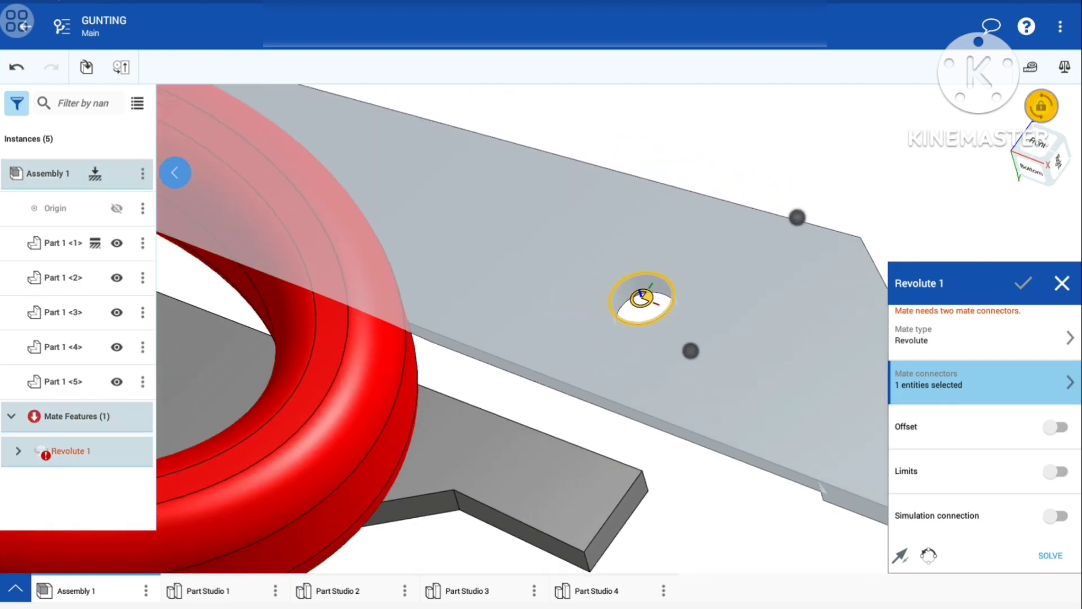
scroll(744, 253, "down", 3)
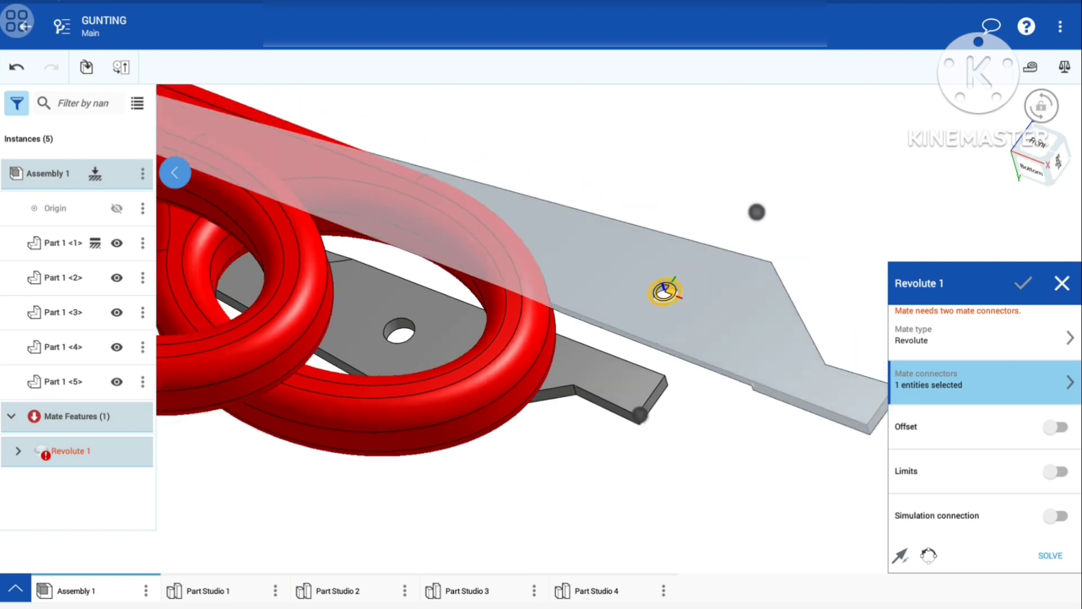
left_click_drag(756, 210, 749, 175)
scroll(665, 287, "down", 3)
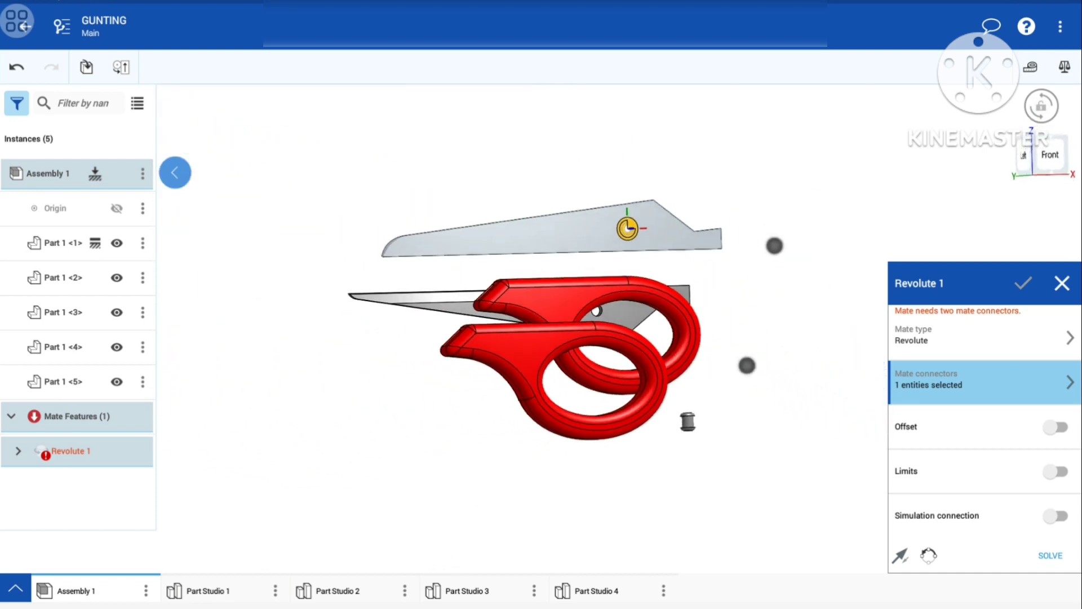
mouse_move(773, 244)
left_mouse_down()
mouse_move(939, 237)
mouse_move(973, 188)
left_mouse_up()
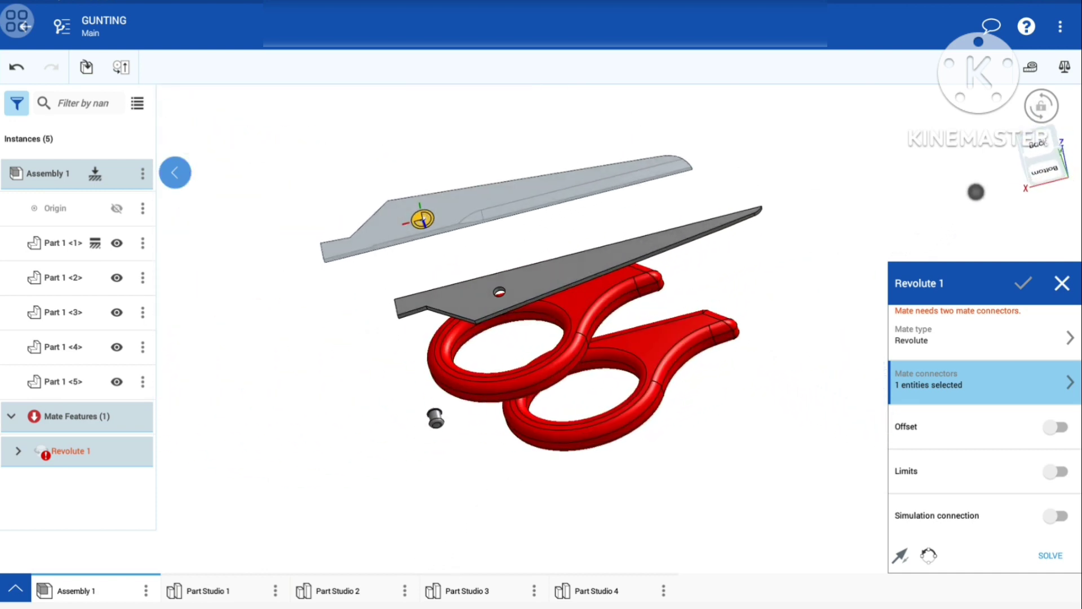
scroll(524, 287, "up", 5)
scroll(586, 327, "up", 3)
scroll(620, 343, "up", 5)
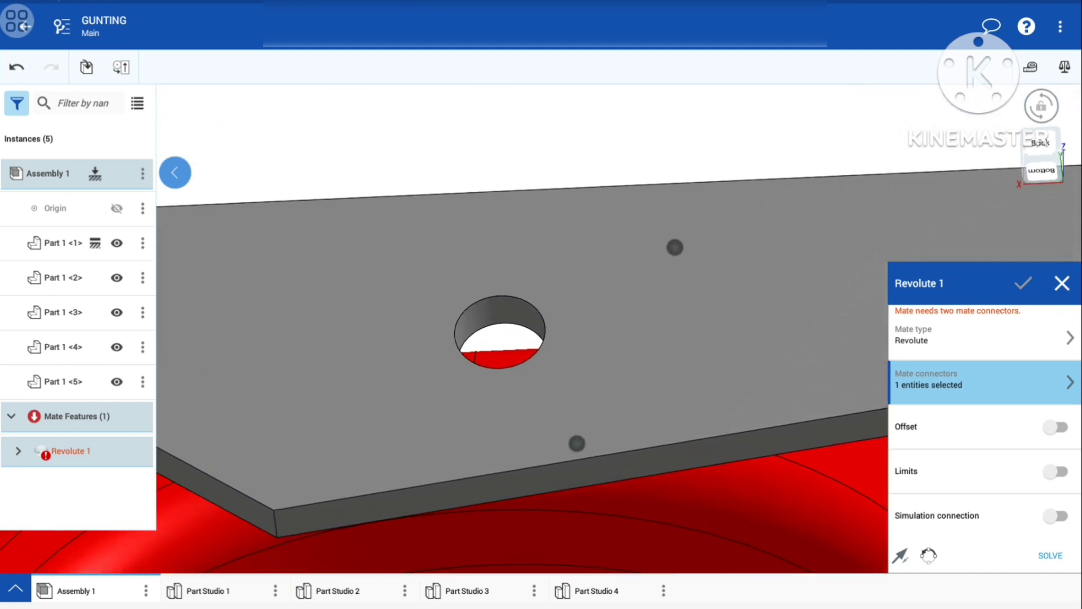
scroll(620, 343, "up", 1)
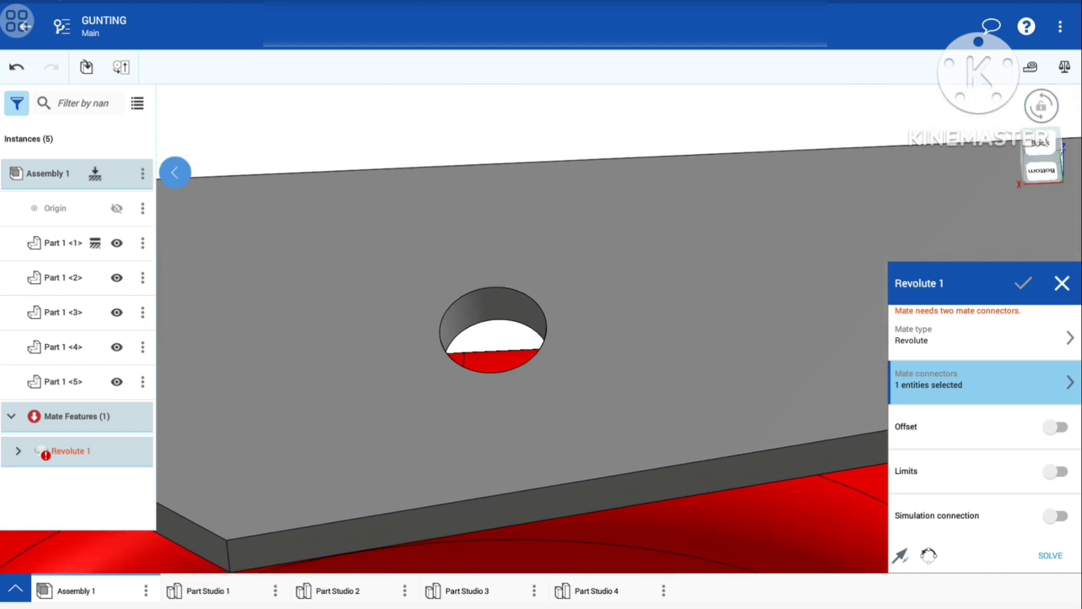
left_click(492, 326)
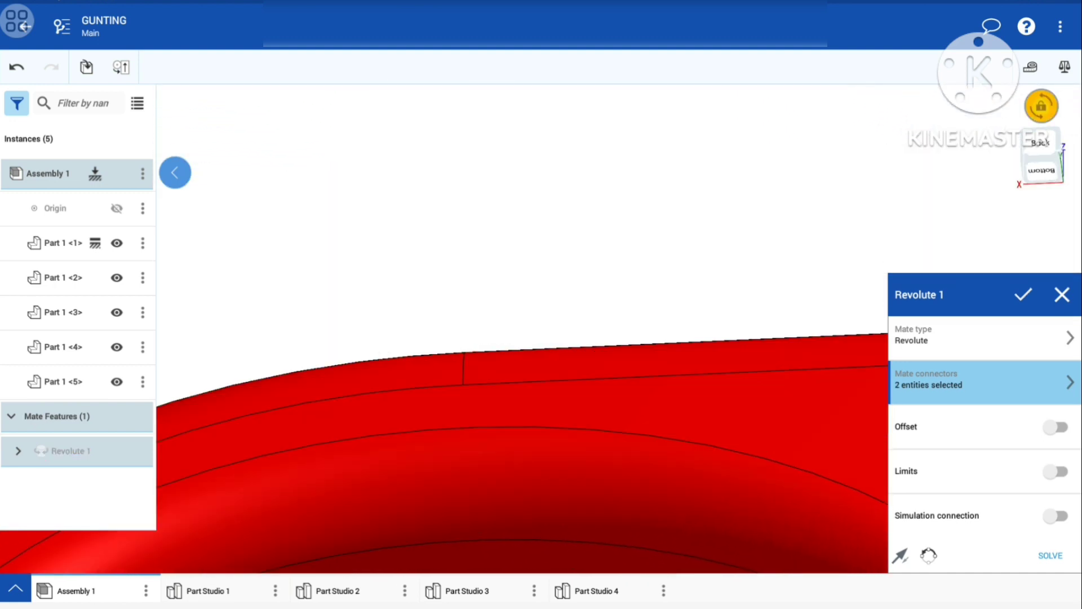
Step: Inspect the pinned blades and accept Revolute 1
scroll(720, 241, "down", 5)
scroll(648, 282, "down", 5)
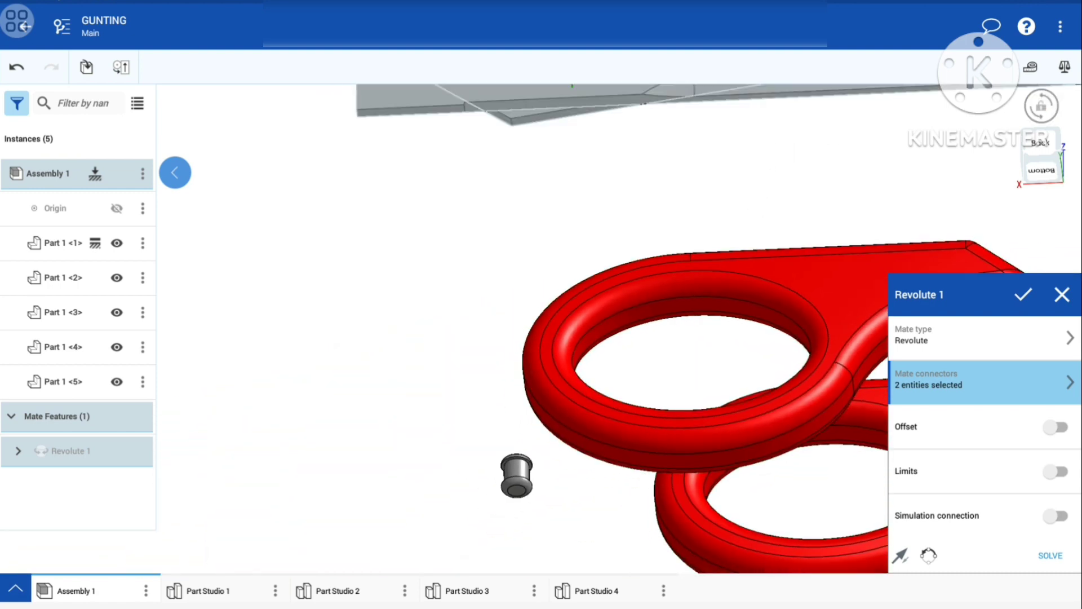
scroll(616, 315, "down", 3)
mouse_move(604, 285)
middle_mouse_down()
mouse_move(449, 307)
mouse_move(365, 281)
middle_mouse_up()
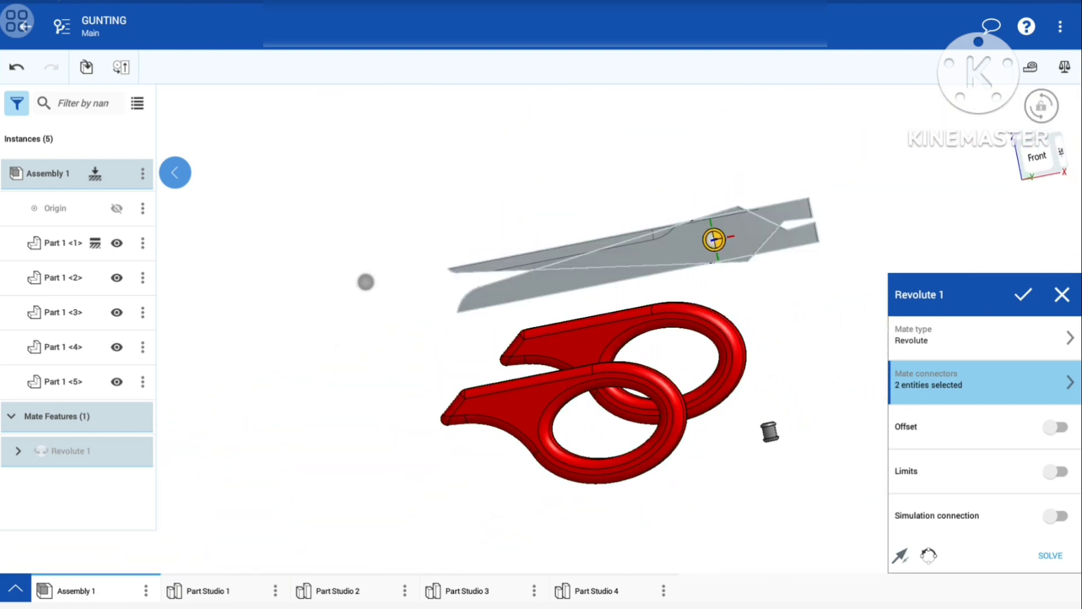
scroll(737, 271, "up", 5)
scroll(733, 270, "down", 3)
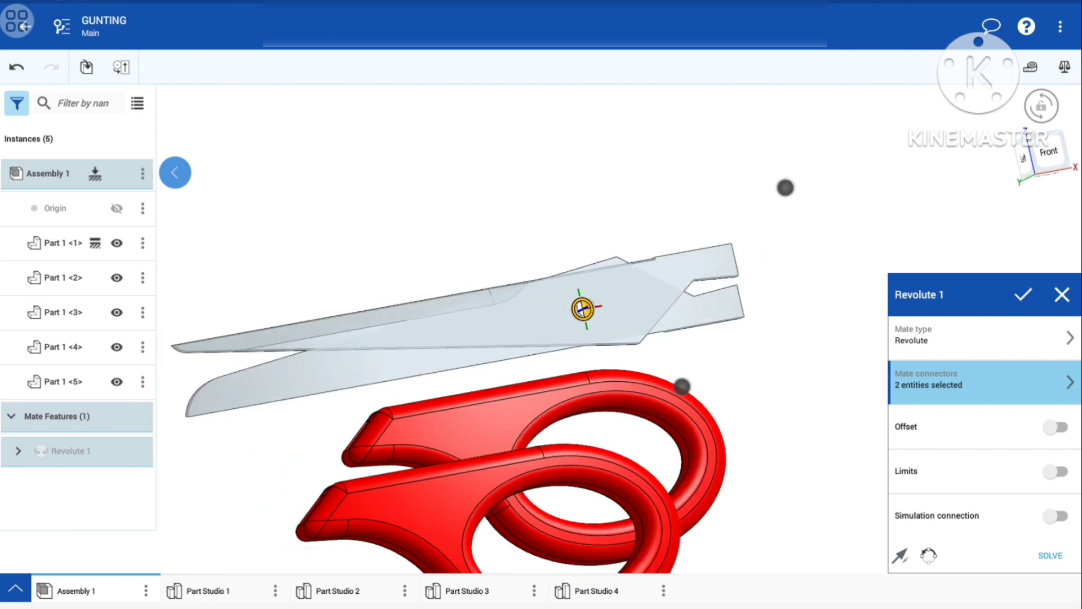
scroll(834, 293, "down", 2)
middle_click_drag(867, 182, 868, 186)
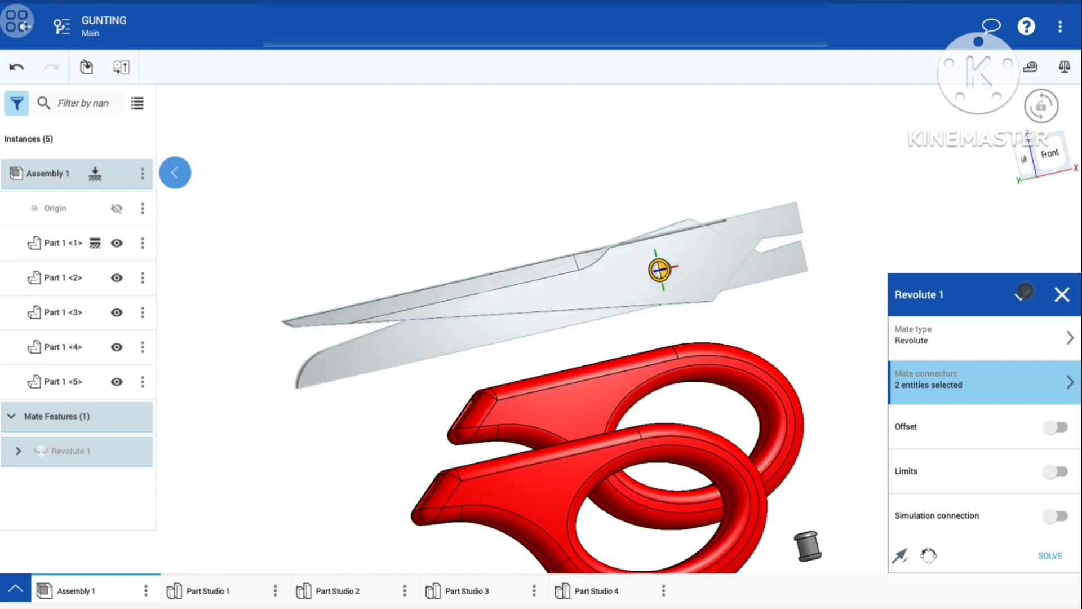
left_click(1021, 292)
Step: Swing Part 1 <2> about the pivot so the blades open into a crossed position
left_click(74, 271)
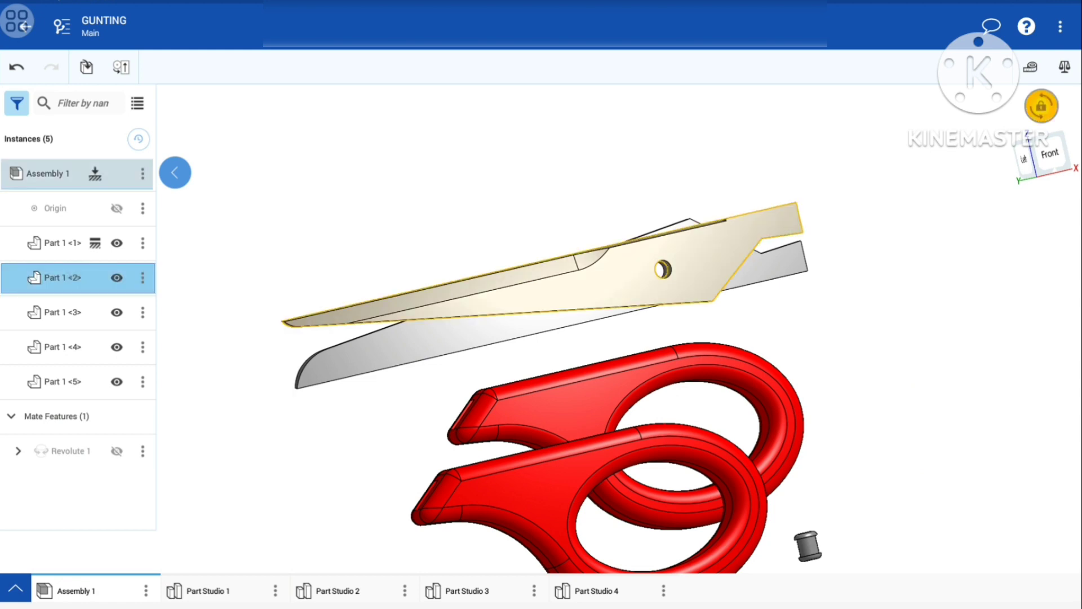
mouse_move(403, 387)
left_mouse_down()
mouse_move(411, 418)
mouse_move(469, 481)
mouse_move(538, 524)
left_mouse_up()
left_click(903, 306)
scroll(848, 284, "down", 3)
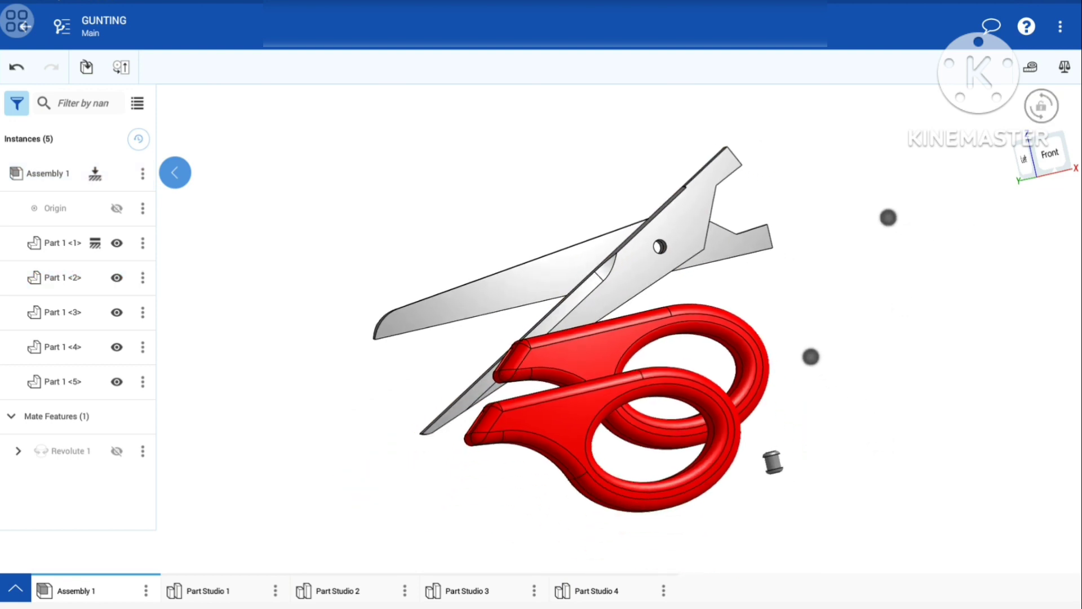
left_click_drag(887, 215, 852, 210)
mouse_move(900, 366)
left_mouse_down()
mouse_move(913, 368)
mouse_move(855, 410)
mouse_move(878, 264)
left_mouse_up()
Step: Zoom onto the rivet pin and bring up the list of mate types
scroll(877, 264, "up", 3)
scroll(874, 280, "up", 5)
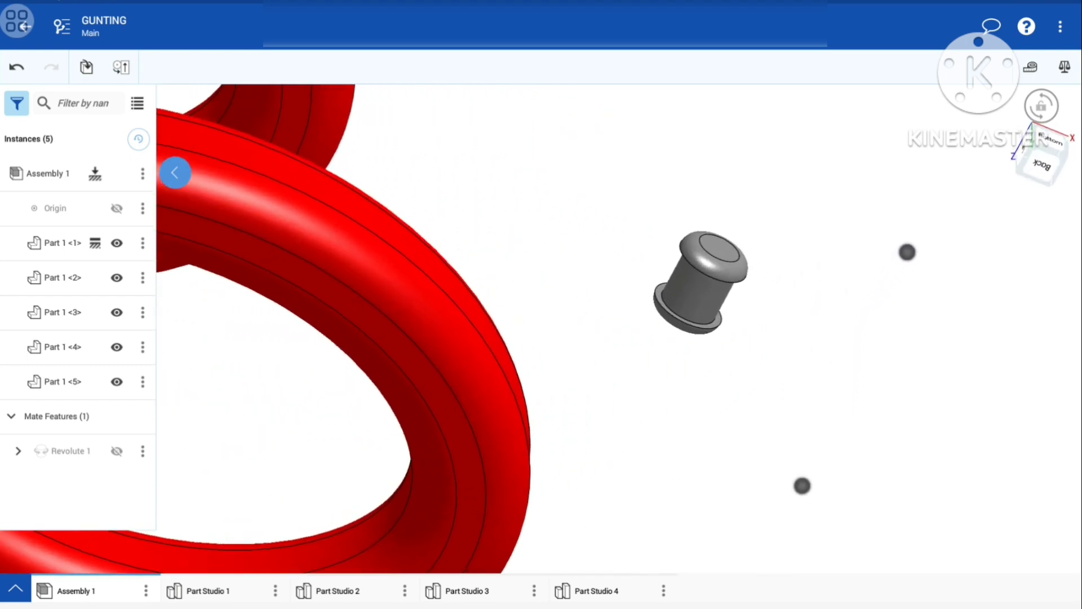
scroll(906, 251, "up", 3)
scroll(763, 309, "up", 3)
scroll(813, 263, "up", 2)
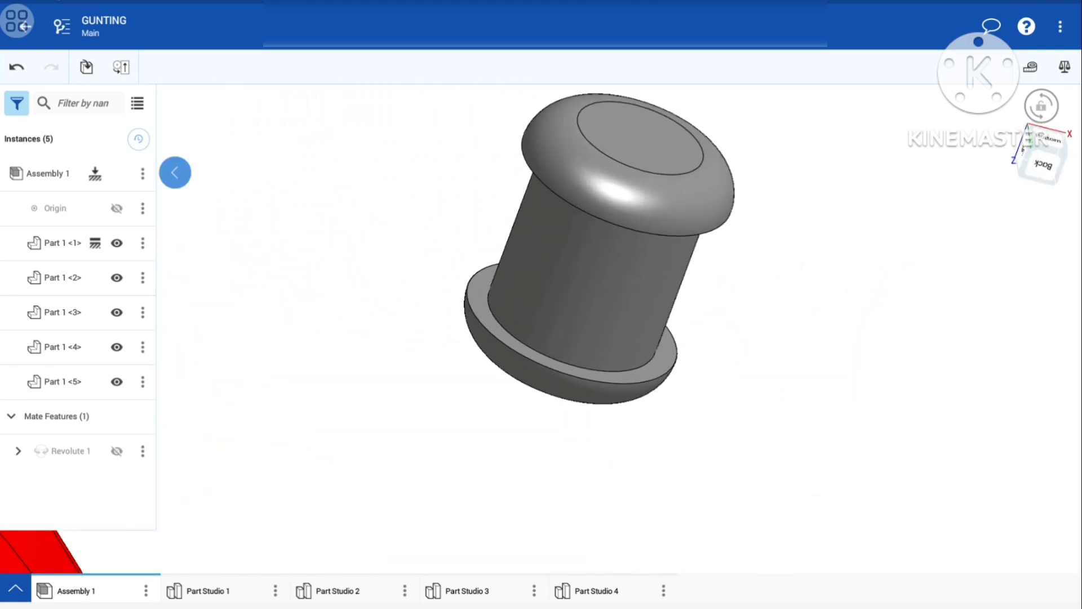
left_click(123, 66)
Step: Start a Fastened mate with a connector at the rivet flange face centre
left_click(77, 98)
scroll(730, 382, "up", 3)
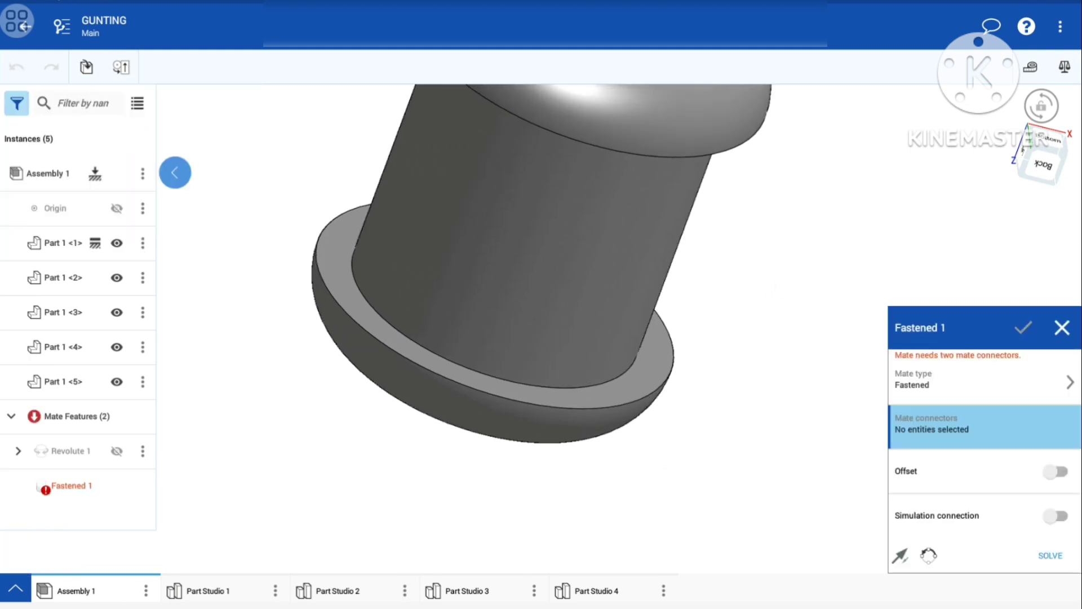
left_click(652, 366)
left_click(495, 305)
Step: Place the second connector at the centre of the blade's pivot hole
scroll(759, 313, "down", 5)
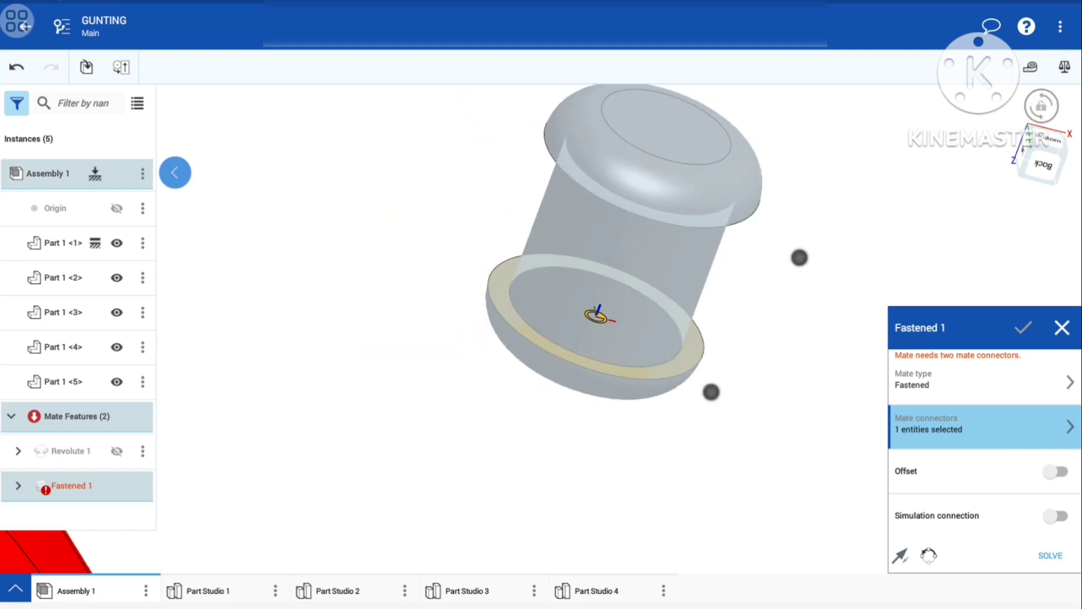
scroll(755, 323, "down", 5)
scroll(805, 296, "down", 3)
scroll(804, 296, "down", 2)
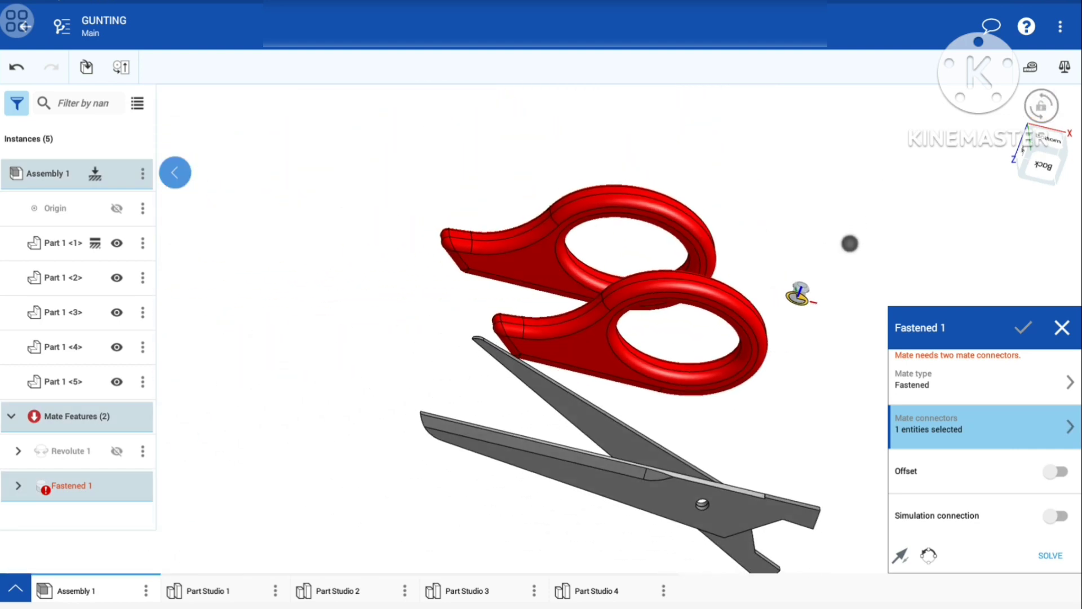
mouse_move(850, 241)
left_mouse_down()
mouse_move(875, 361)
mouse_move(949, 363)
left_mouse_up()
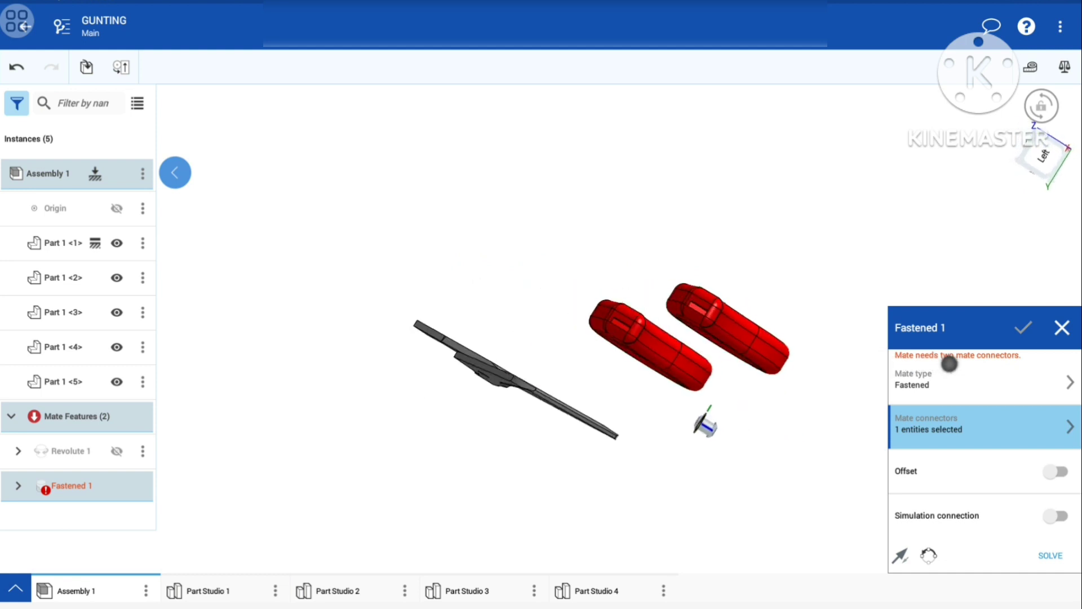
scroll(498, 382, "up", 5)
scroll(620, 350, "up", 3)
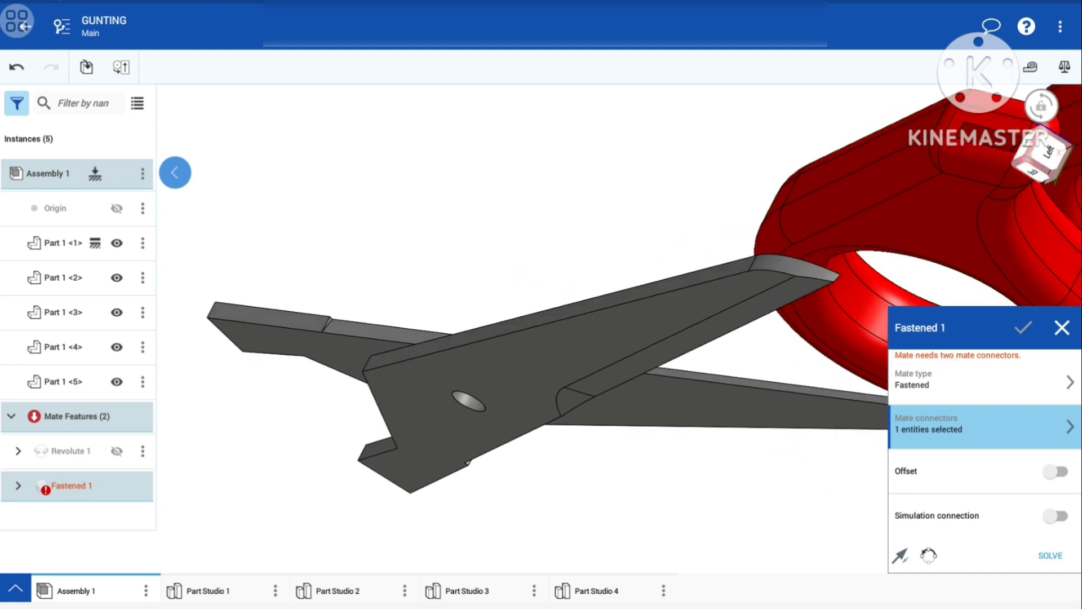
scroll(584, 378, "up", 3)
scroll(584, 378, "up", 2)
scroll(620, 310, "up", 5)
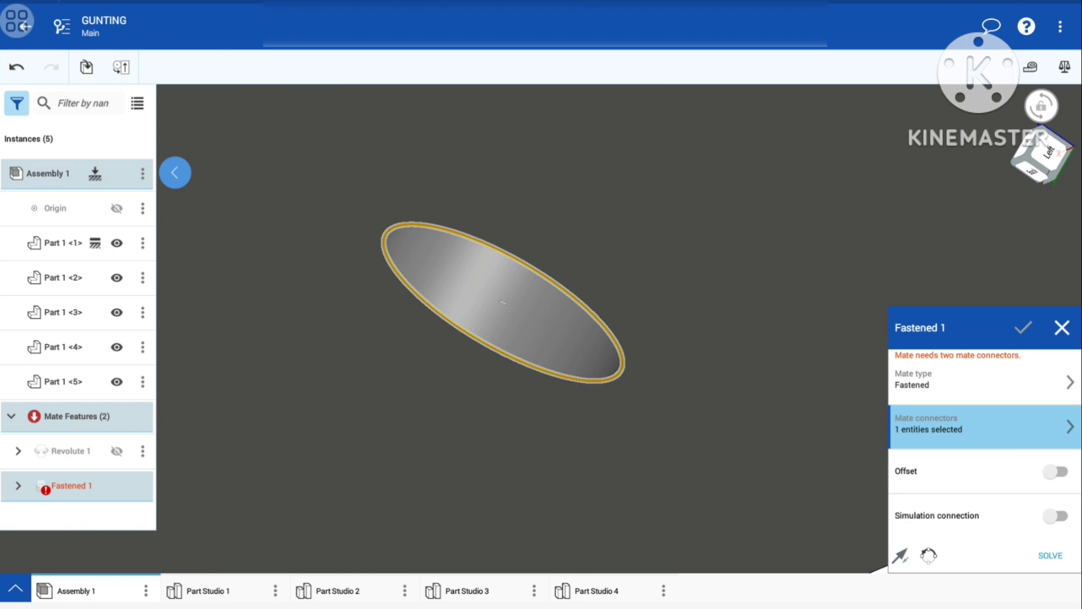
left_click_drag(685, 255, 714, 227)
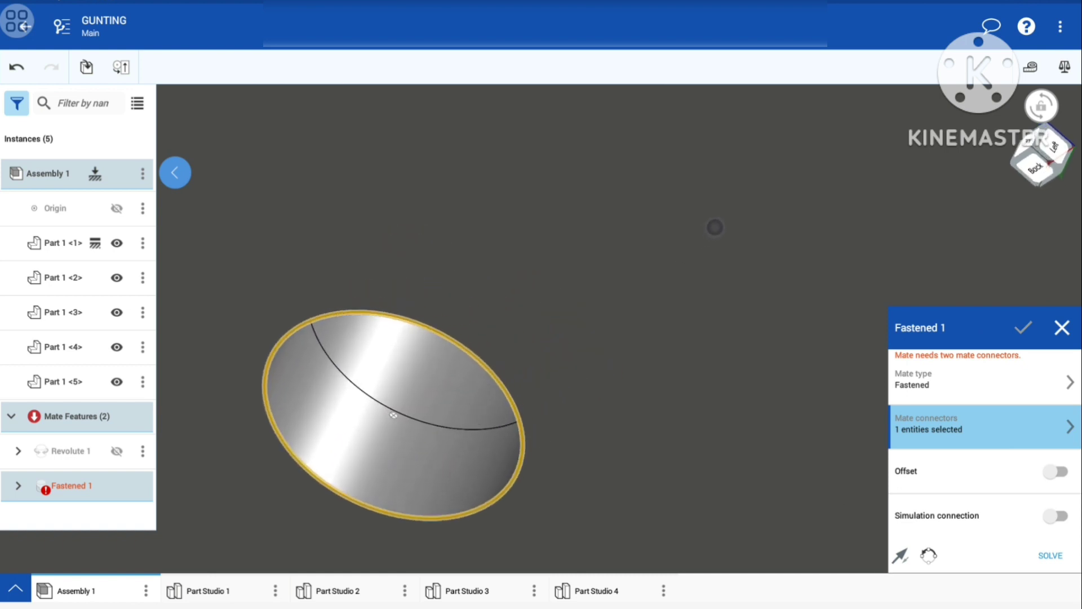
left_click(394, 413)
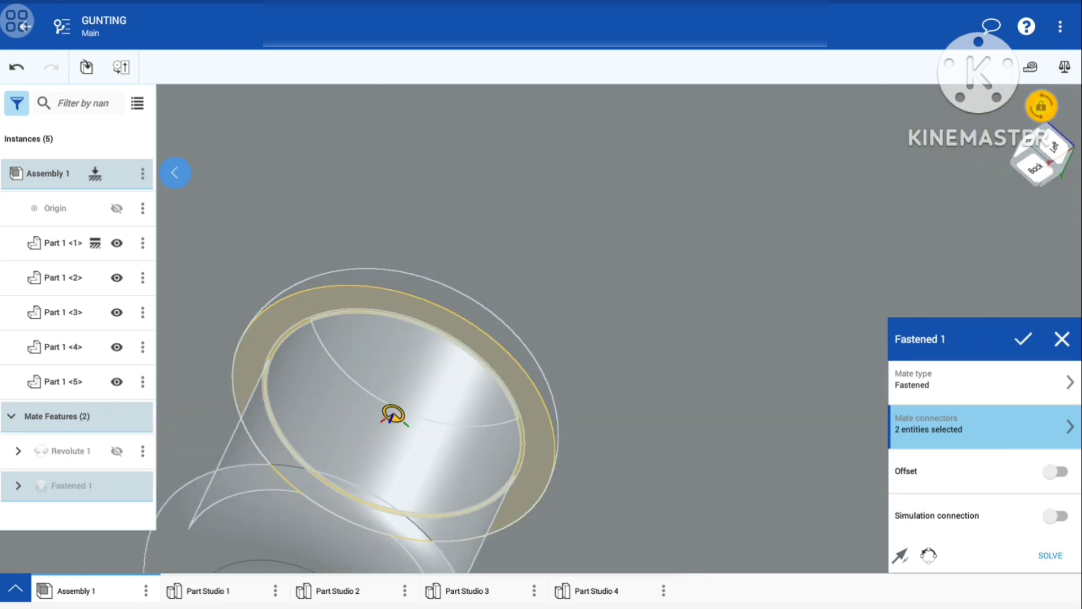
Step: Flip the primary axis so the rivet head sits correctly, and accept Fastened 1
scroll(727, 304, "down", 5)
scroll(741, 260, "down", 2)
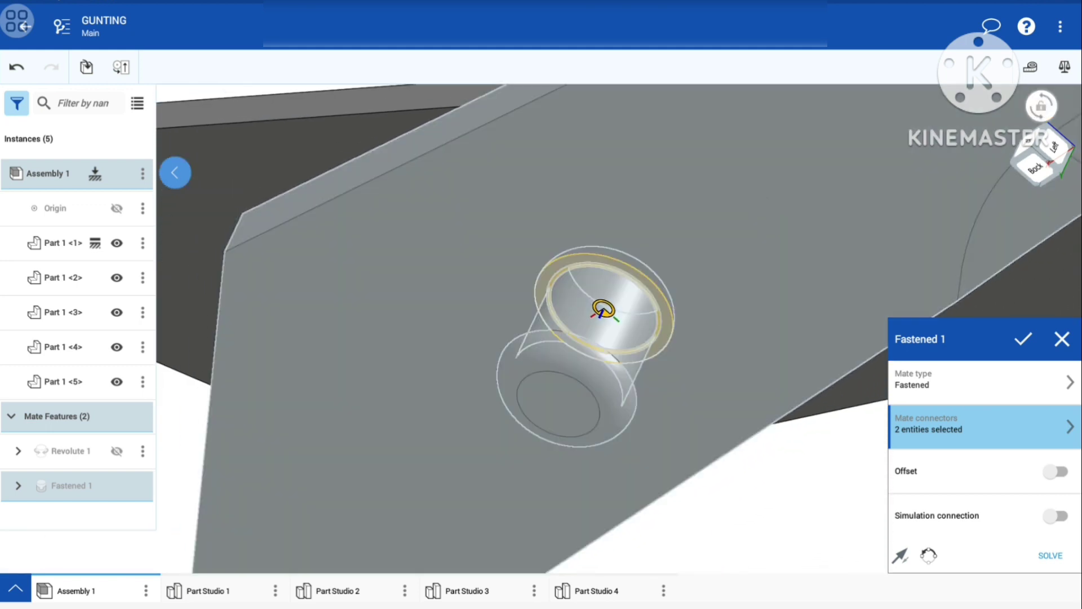
mouse_move(827, 214)
left_mouse_down()
mouse_move(710, 229)
mouse_move(710, 265)
mouse_move(755, 276)
left_mouse_up()
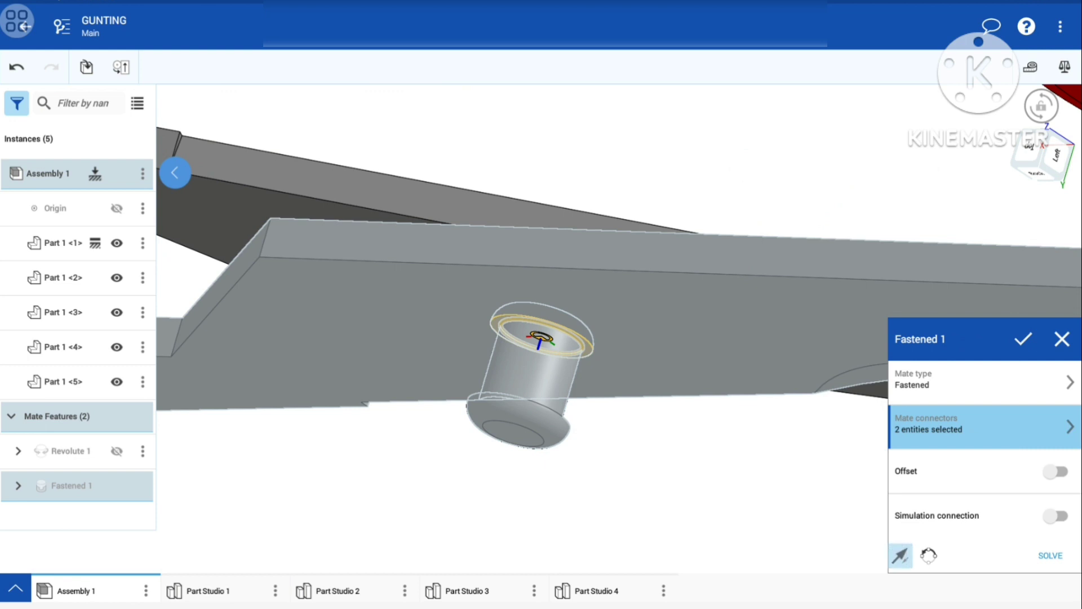
left_click(901, 555)
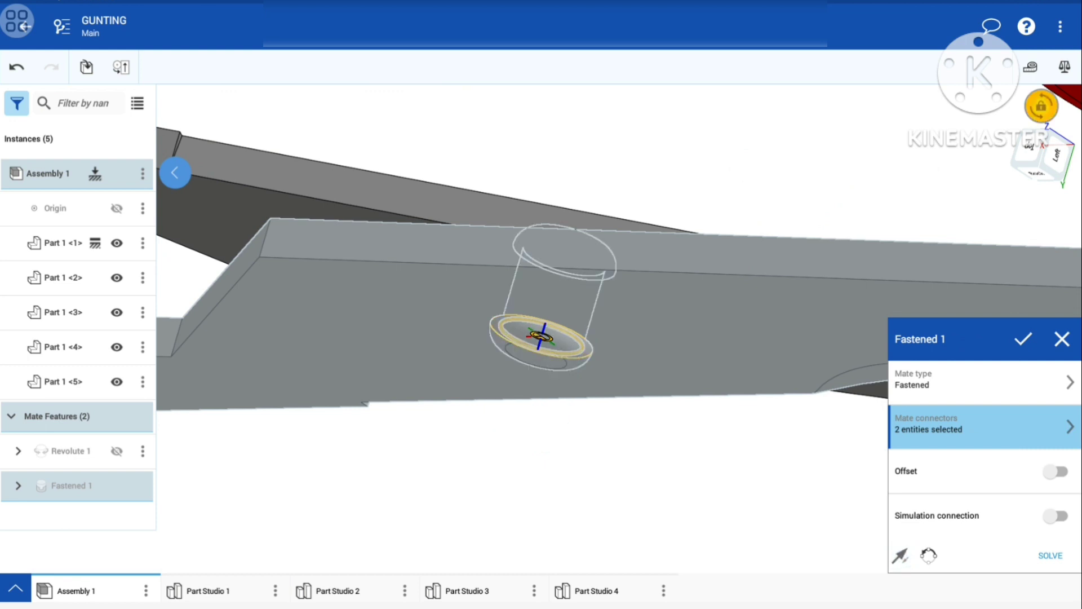
left_click(1021, 336)
Step: Look over the blades and pivot, then switch to the Front standard view
scroll(750, 316, "down", 3)
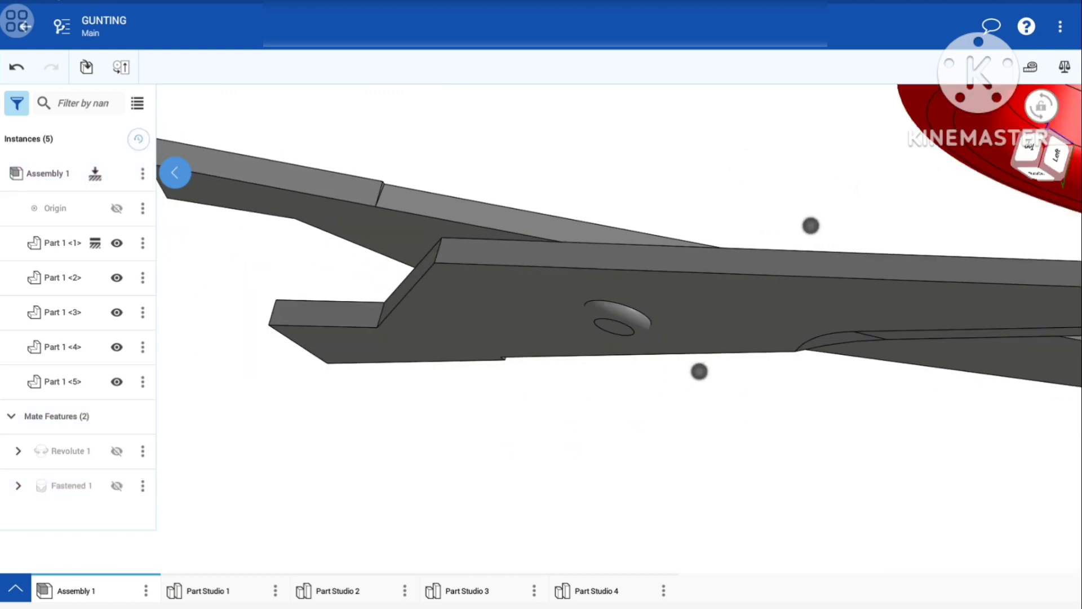
mouse_move(809, 224)
left_mouse_down()
mouse_move(801, 346)
mouse_move(843, 203)
mouse_move(825, 370)
mouse_move(831, 323)
mouse_move(777, 273)
mouse_move(678, 297)
left_mouse_up()
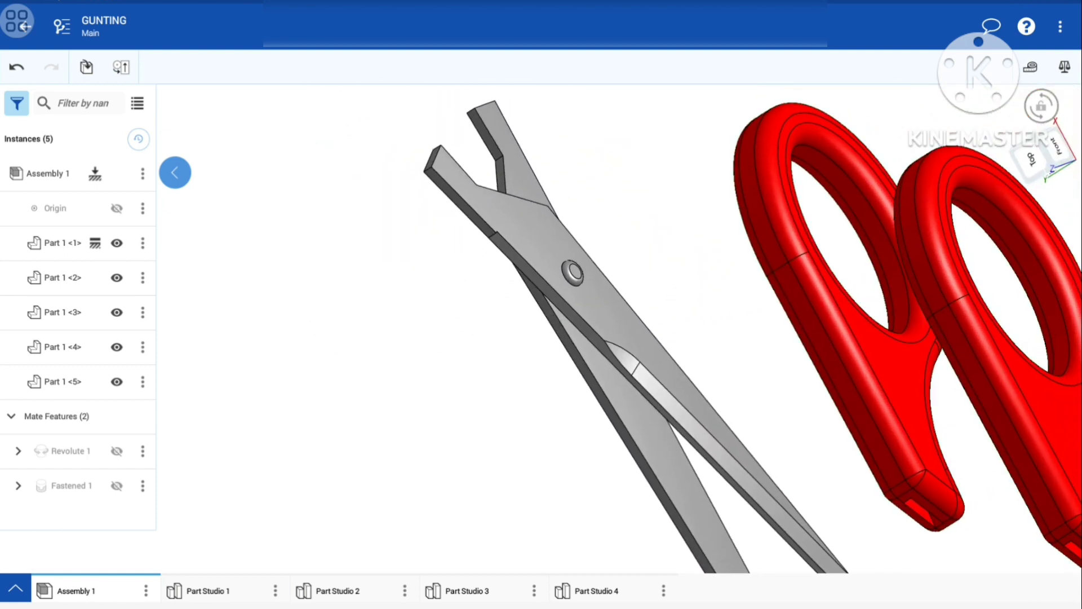
left_click(1052, 152)
left_click(1023, 247)
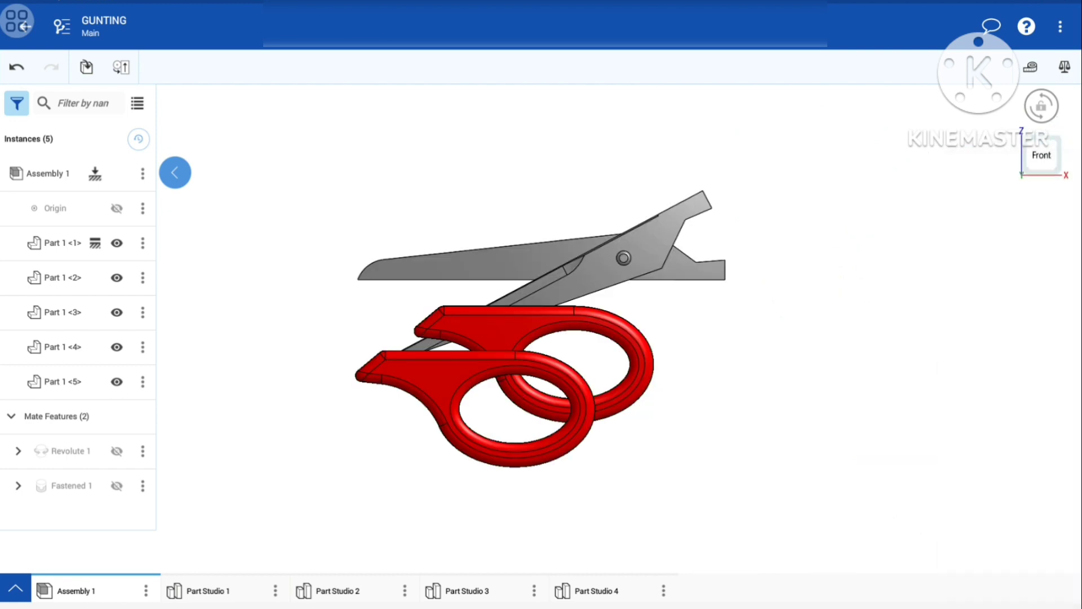
Step: Turn the scissors edge-on to a red handle's slot and show the mate tools
scroll(817, 282, "up", 2)
scroll(789, 302, "up", 3)
mouse_move(772, 354)
left_mouse_down()
mouse_move(852, 366)
mouse_move(787, 400)
left_mouse_up()
left_click_drag(871, 243, 954, 239)
mouse_move(579, 311)
left_mouse_down()
mouse_move(715, 244)
mouse_move(737, 249)
mouse_move(723, 274)
mouse_move(693, 235)
mouse_move(681, 231)
mouse_move(652, 265)
mouse_move(665, 258)
left_mouse_up()
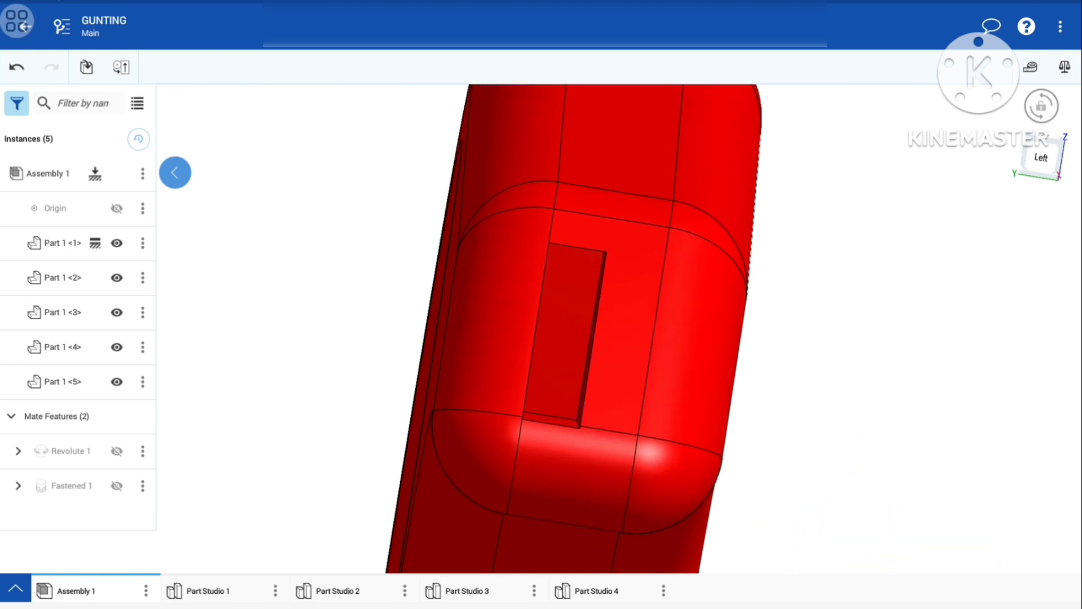
left_click(122, 66)
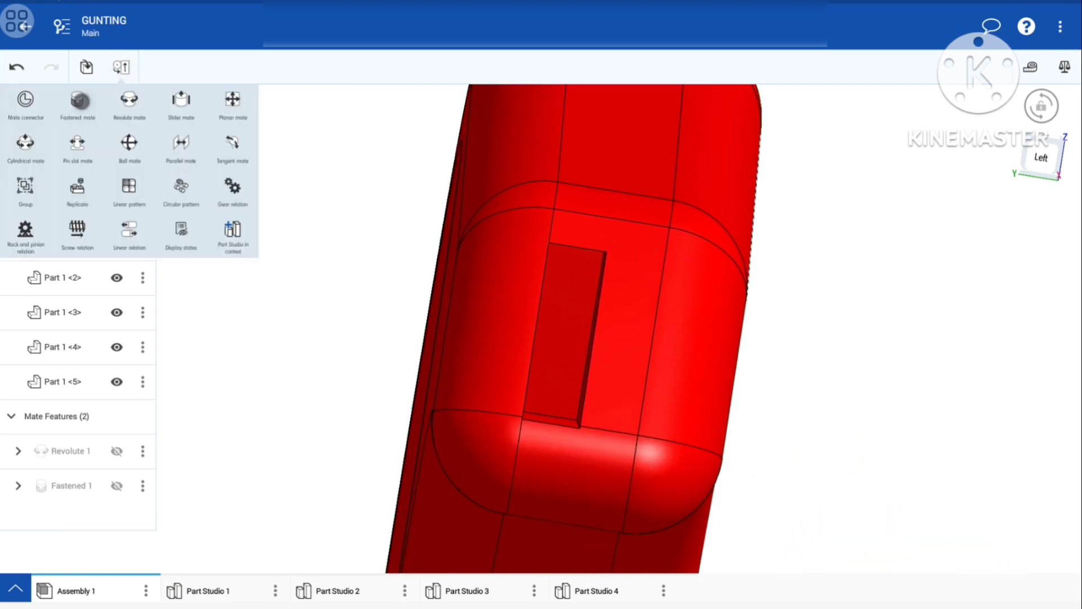
Step: Start a Fastened mate with its first connector at the handle slot's corner
left_click(80, 100)
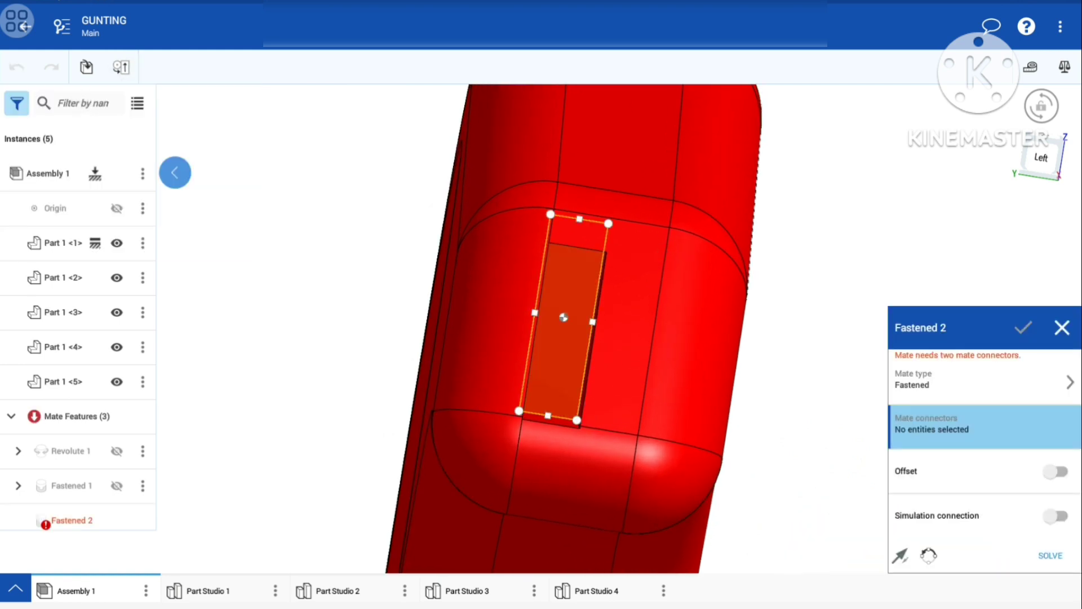
left_click(550, 214)
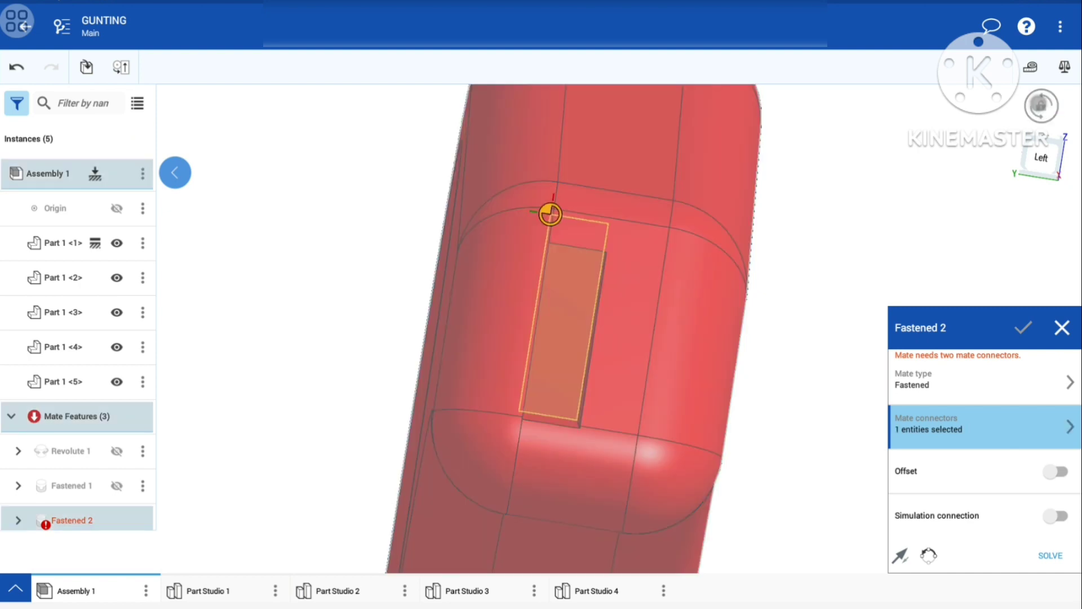
scroll(803, 292, "down", 5)
mouse_move(737, 247)
left_mouse_down()
mouse_move(764, 271)
mouse_move(734, 266)
mouse_move(854, 180)
mouse_move(743, 226)
mouse_move(541, 270)
left_mouse_up()
scroll(734, 266, "up", 5)
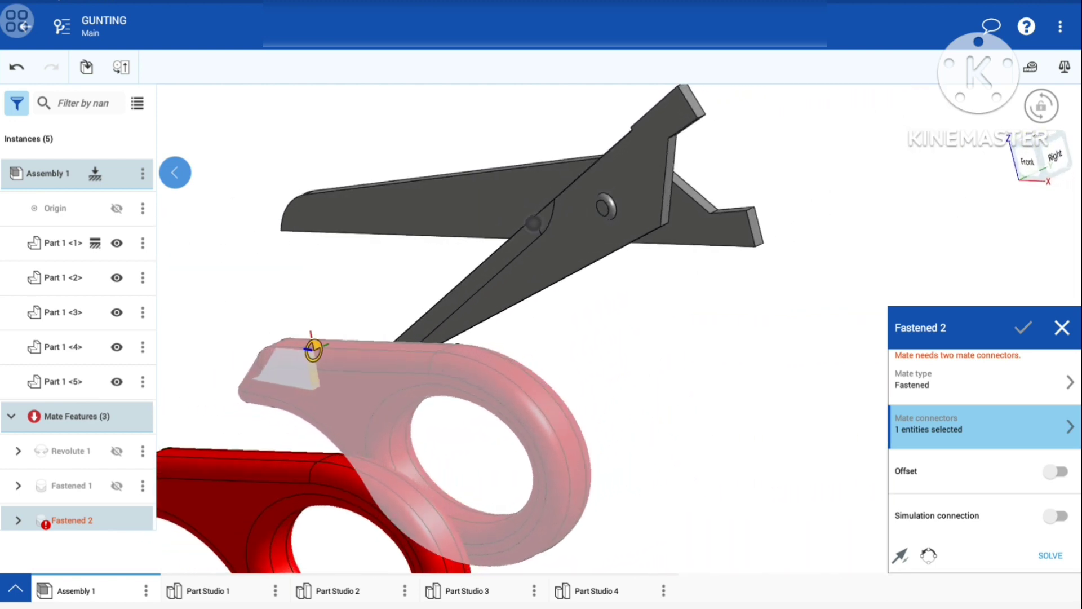
scroll(730, 261, "up", 5)
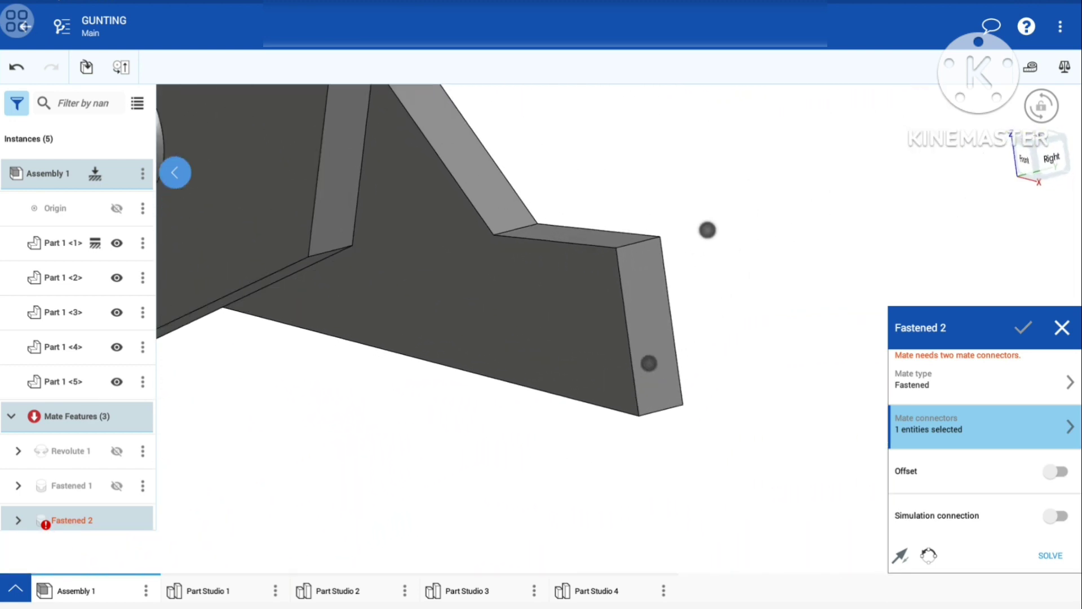
scroll(685, 314, "up", 3)
scroll(685, 314, "up", 2)
Step: Place the second connector at the blade tang's top corner
left_click(627, 388)
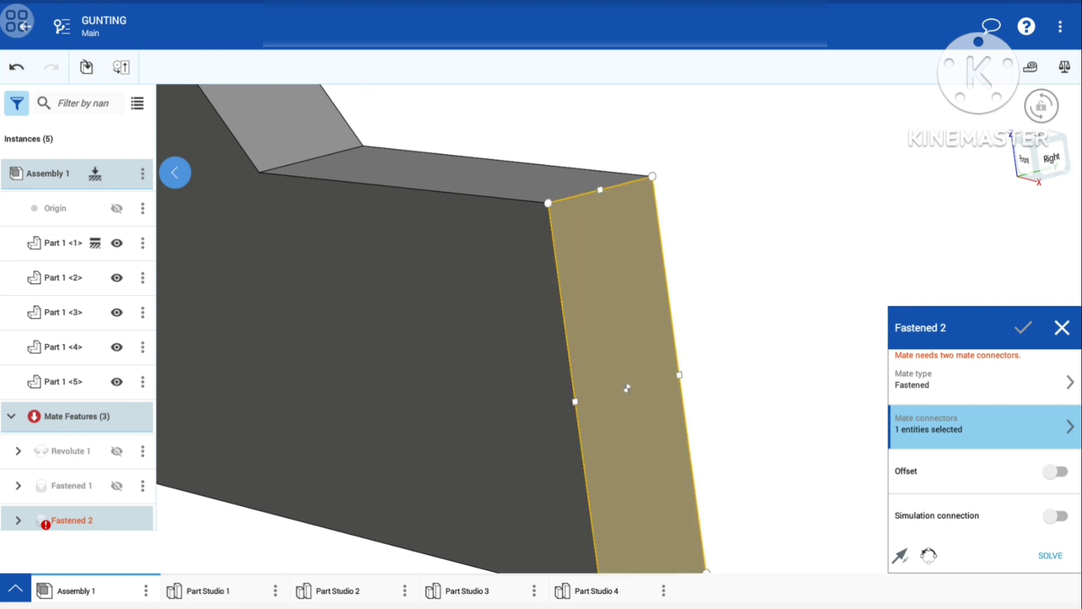
left_click(652, 177)
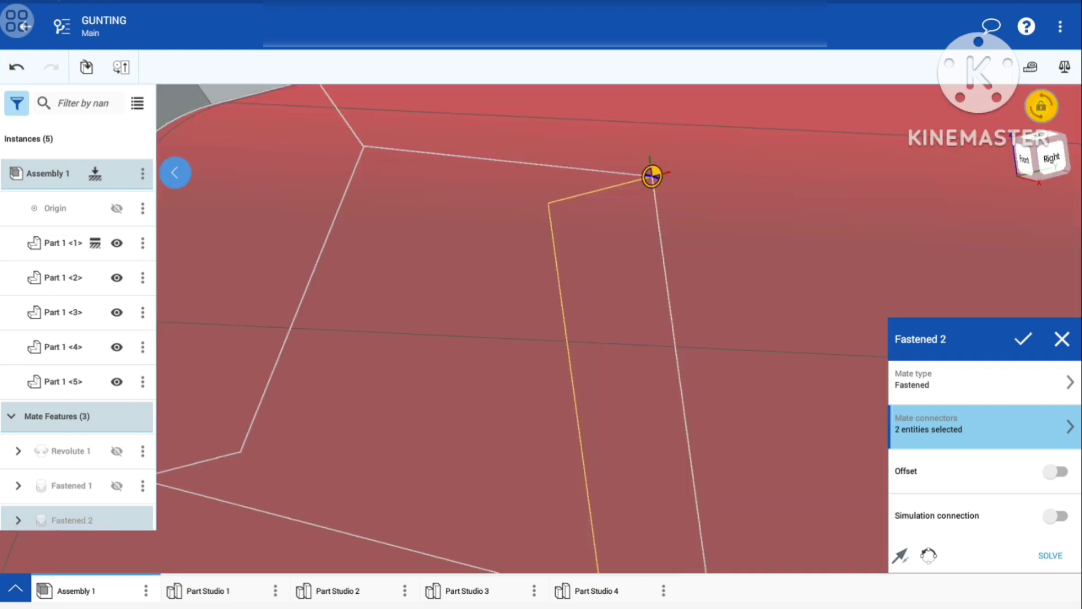
scroll(683, 287, "down", 3)
scroll(683, 286, "down", 2)
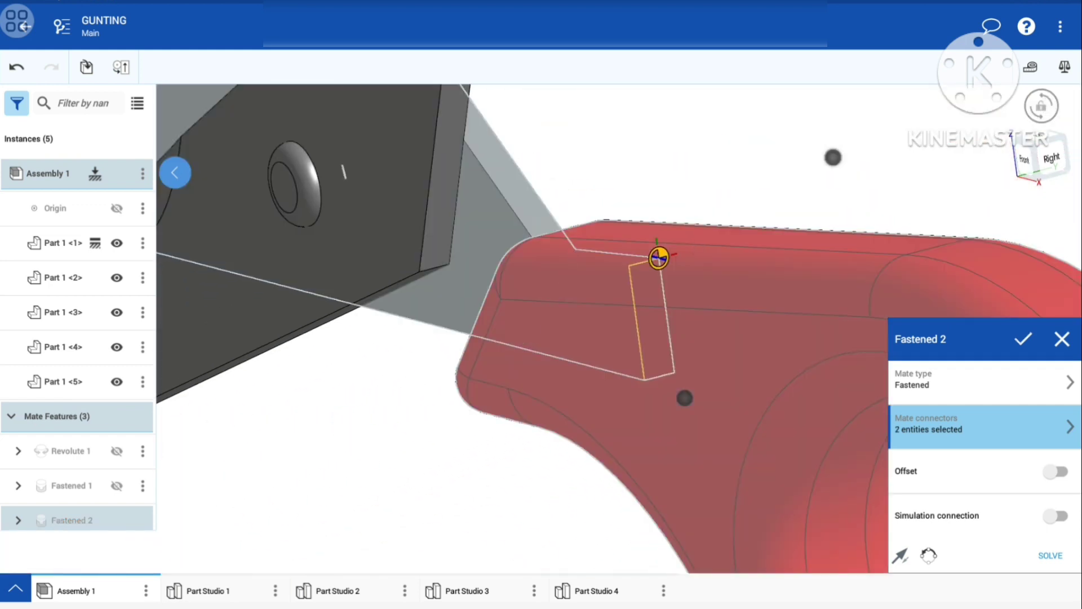
mouse_move(684, 398)
left_mouse_down()
mouse_move(679, 212)
mouse_move(798, 231)
left_mouse_up()
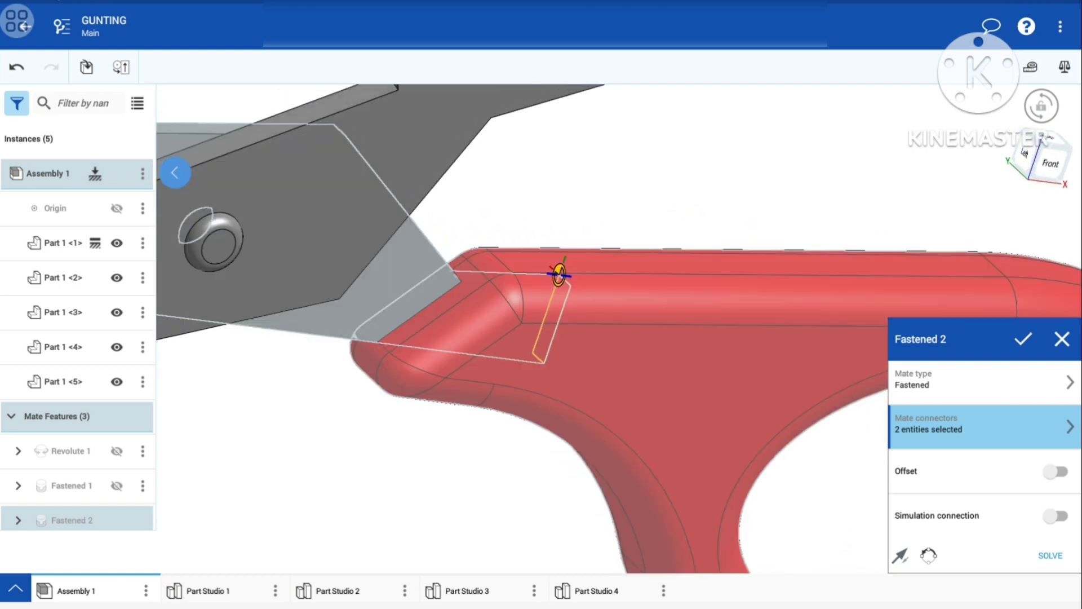
mouse_move(719, 227)
left_mouse_down()
mouse_move(727, 193)
mouse_move(792, 152)
left_mouse_up()
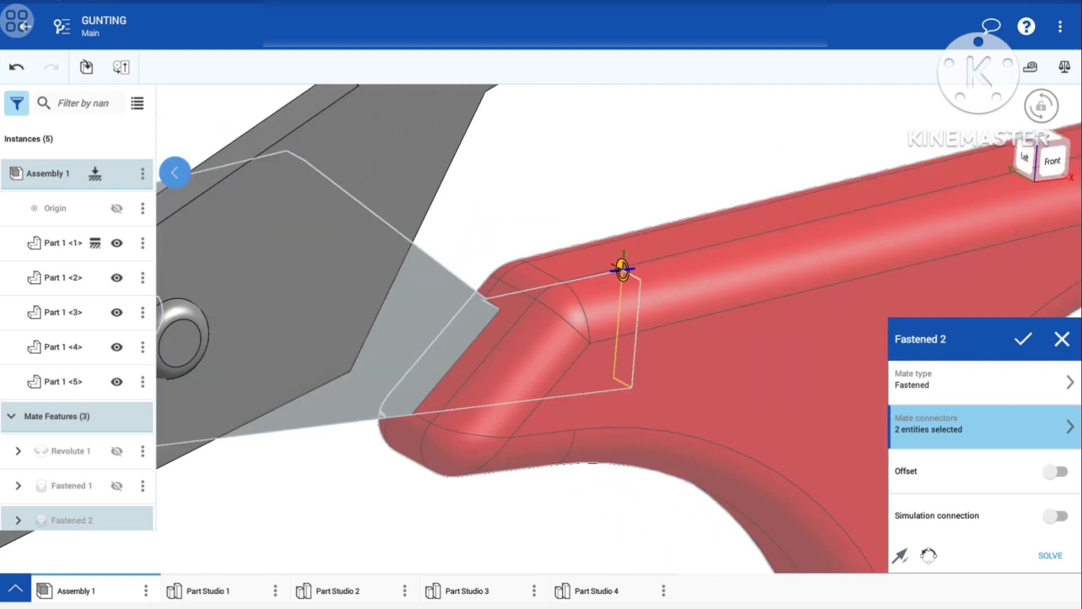
Step: Switch to Translucent display, check the handle seating, and accept Fastened 2
left_click(1052, 156)
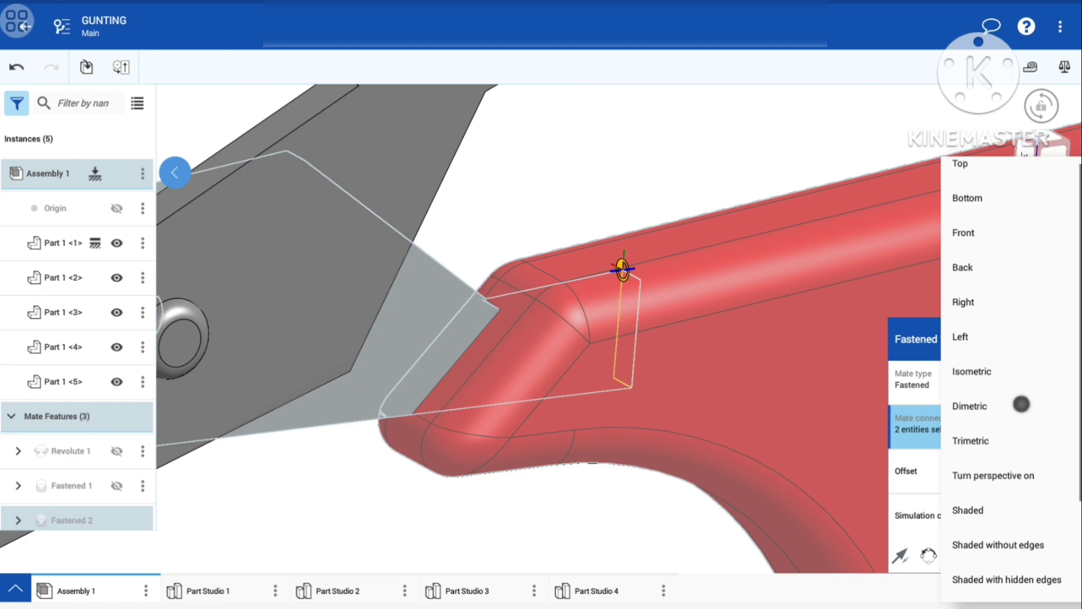
left_click_drag(1021, 405, 1043, 271)
left_click(1021, 548)
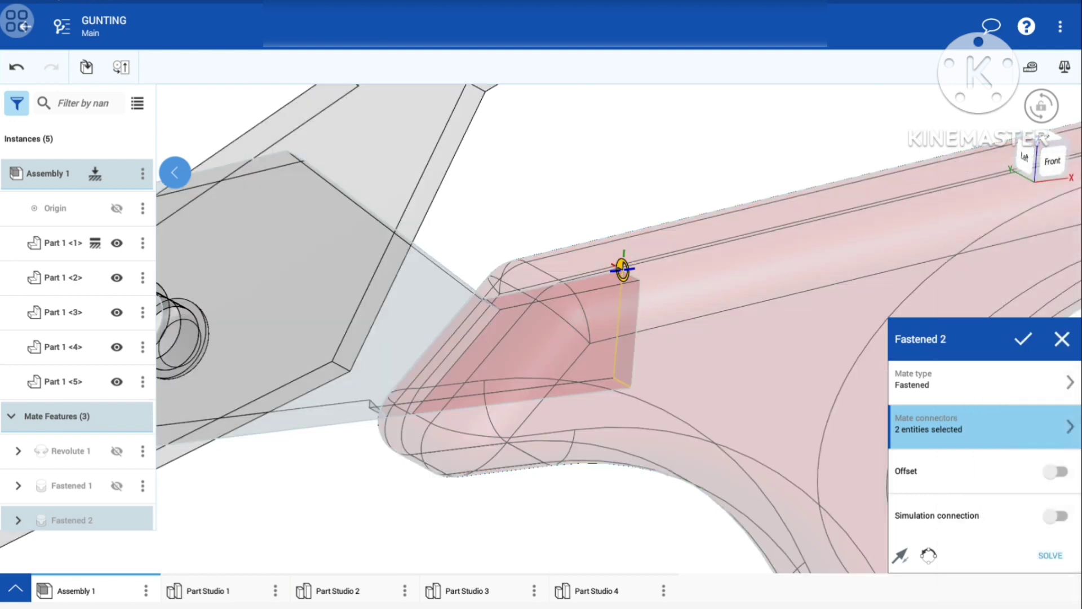
left_click_drag(841, 251, 748, 234)
mouse_move(643, 469)
left_mouse_down()
mouse_move(806, 442)
mouse_move(894, 447)
left_mouse_up()
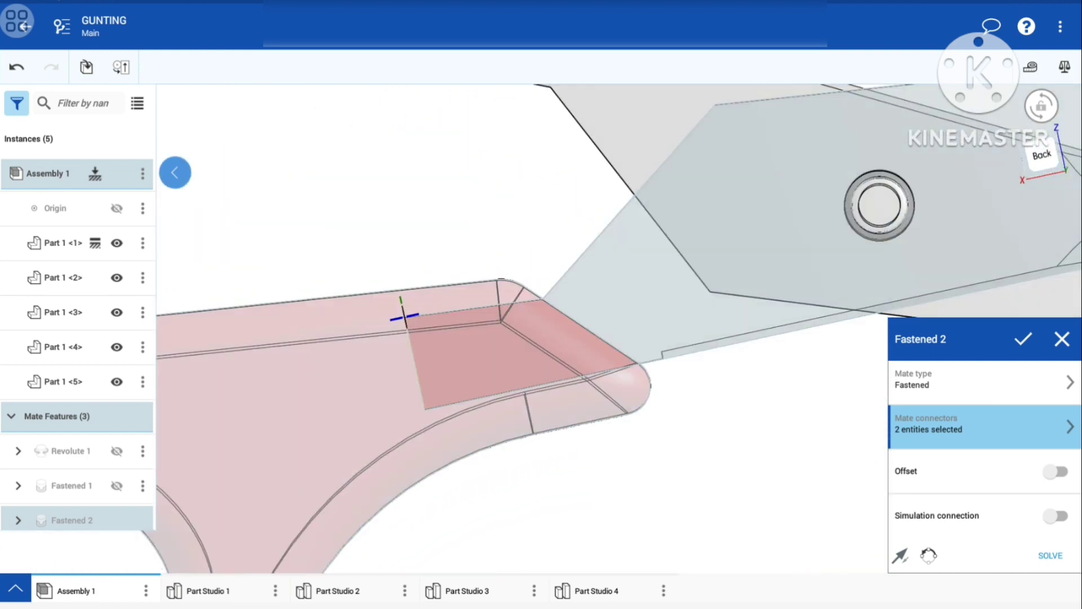
left_click(1022, 338)
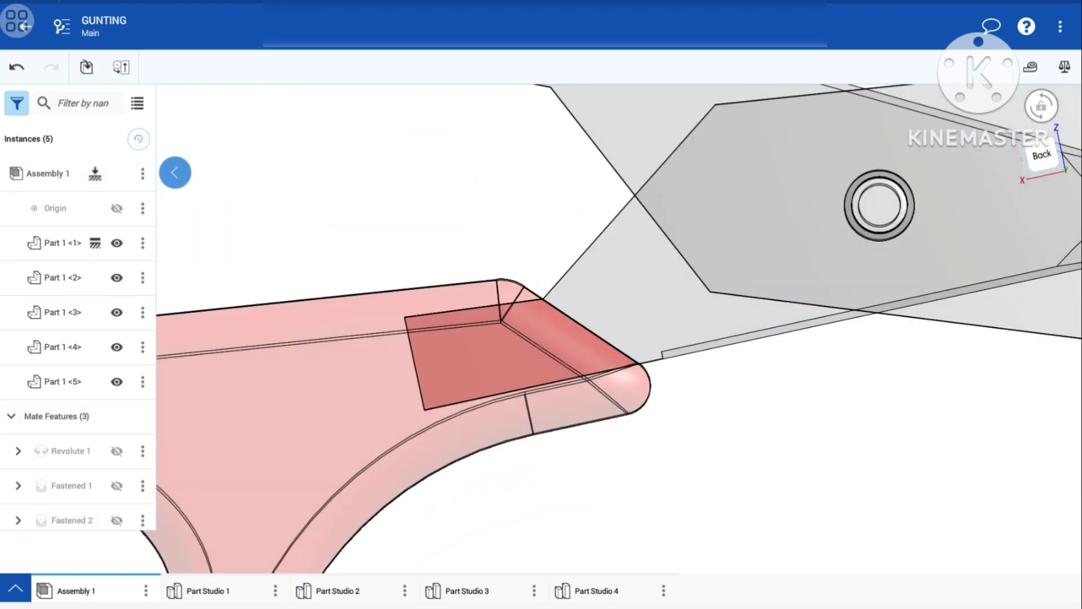
Step: Return the model to Shaded display and orbit to a left-side view
left_click_drag(982, 408, 1021, 330)
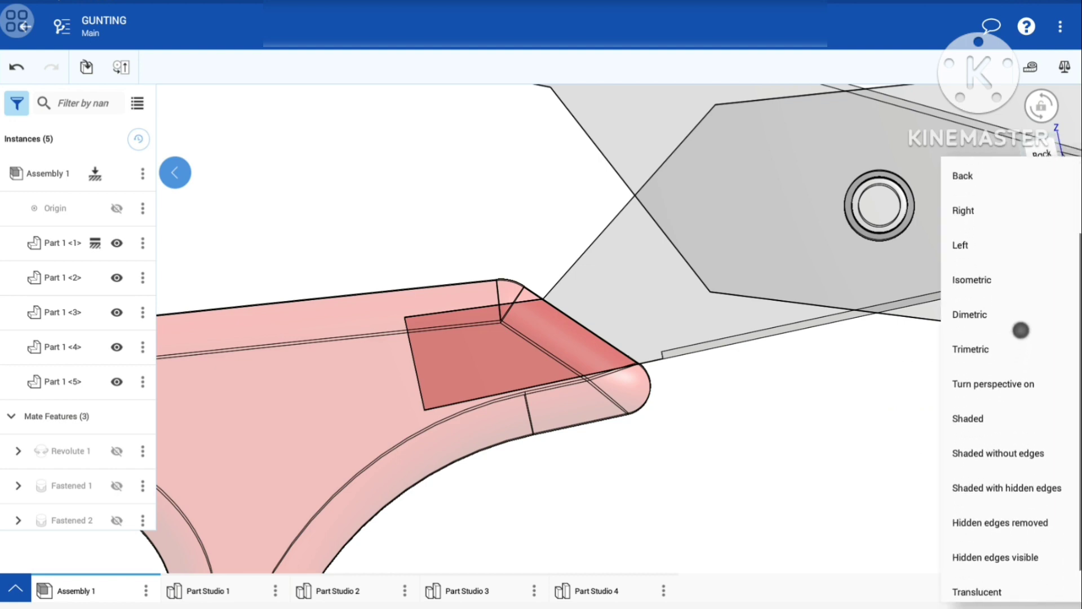
left_click(967, 419)
left_click_drag(906, 448, 736, 454)
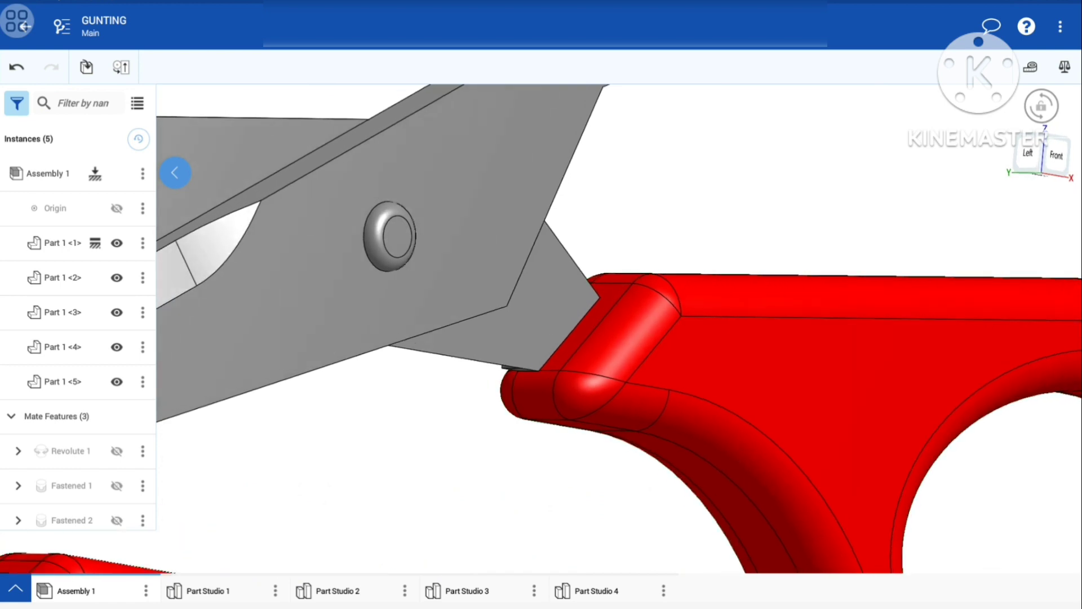
scroll(759, 310, "down", 3)
mouse_move(866, 448)
left_mouse_down()
mouse_move(964, 333)
mouse_move(766, 254)
mouse_move(783, 263)
left_mouse_up()
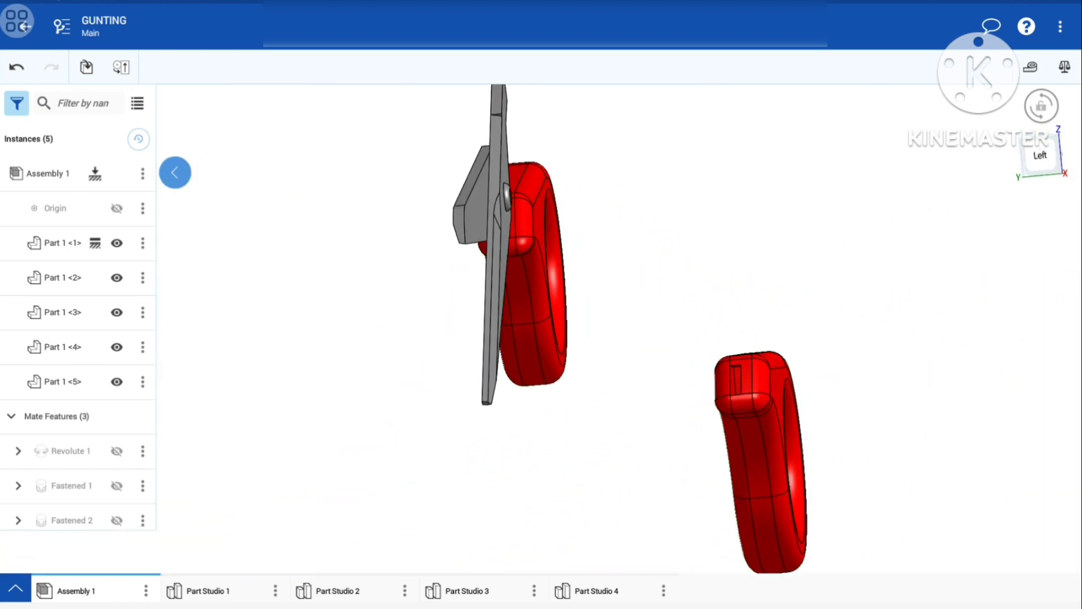
Step: Rotate the loose red handle Part 1 <4> upright beside the scissors
left_click(759, 498)
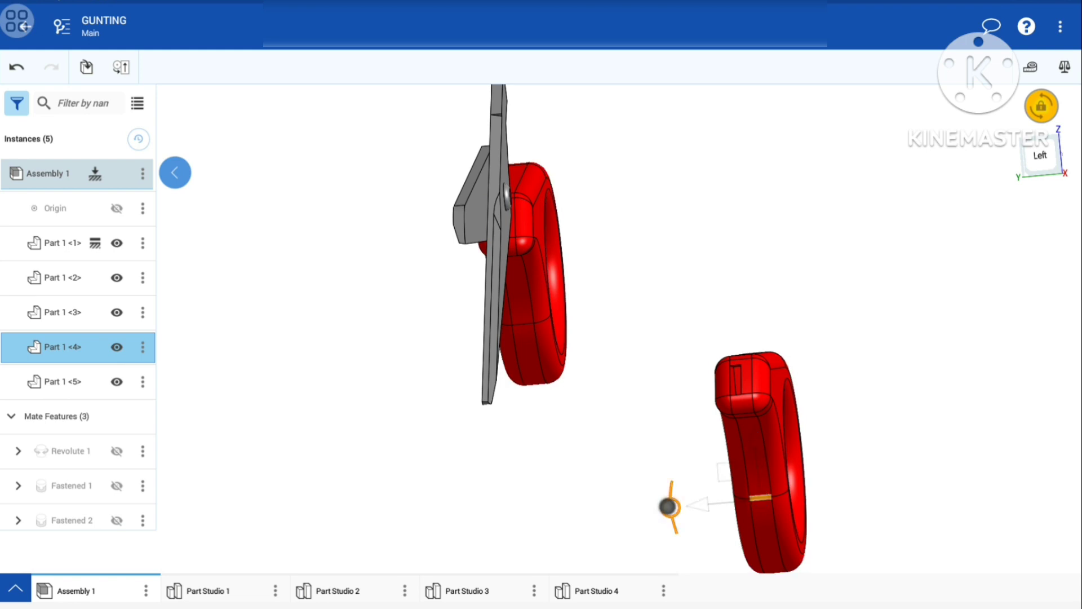
mouse_move(668, 506)
left_mouse_down()
mouse_move(700, 534)
mouse_move(789, 564)
mouse_move(843, 522)
mouse_move(847, 480)
mouse_move(830, 443)
left_mouse_up()
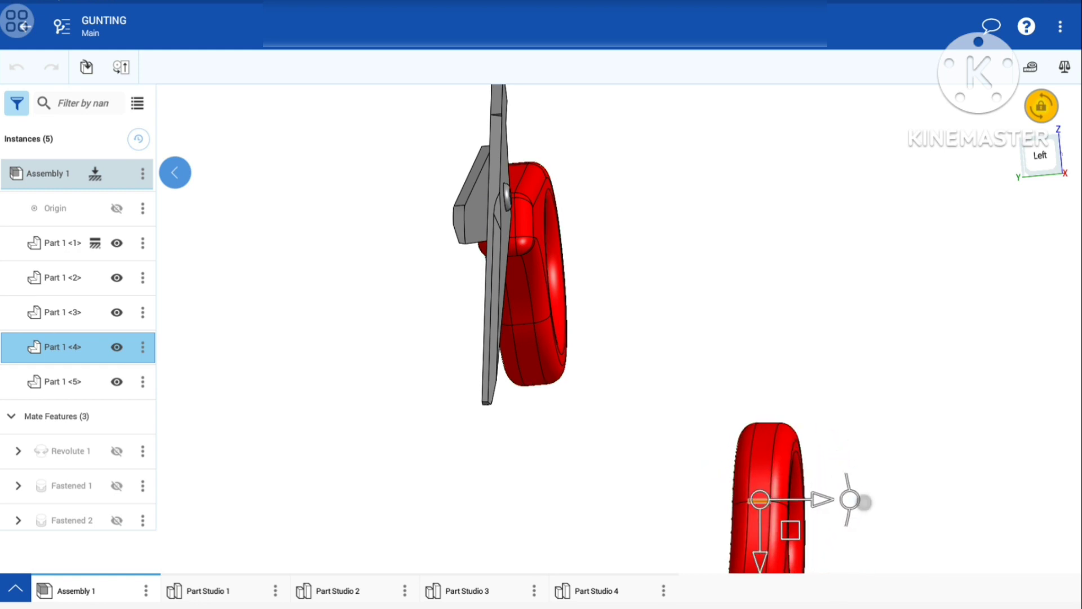
left_click(976, 410)
mouse_move(968, 306)
left_mouse_down()
mouse_move(923, 258)
mouse_move(875, 334)
mouse_move(974, 335)
left_mouse_up()
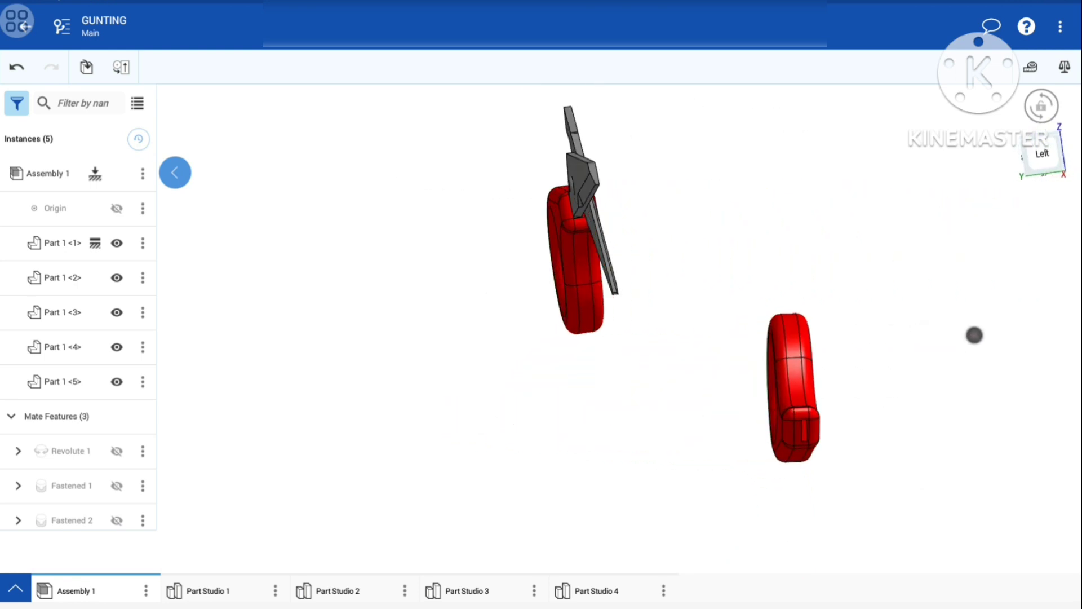
scroll(821, 446, "up", 5)
scroll(767, 414, "up", 3)
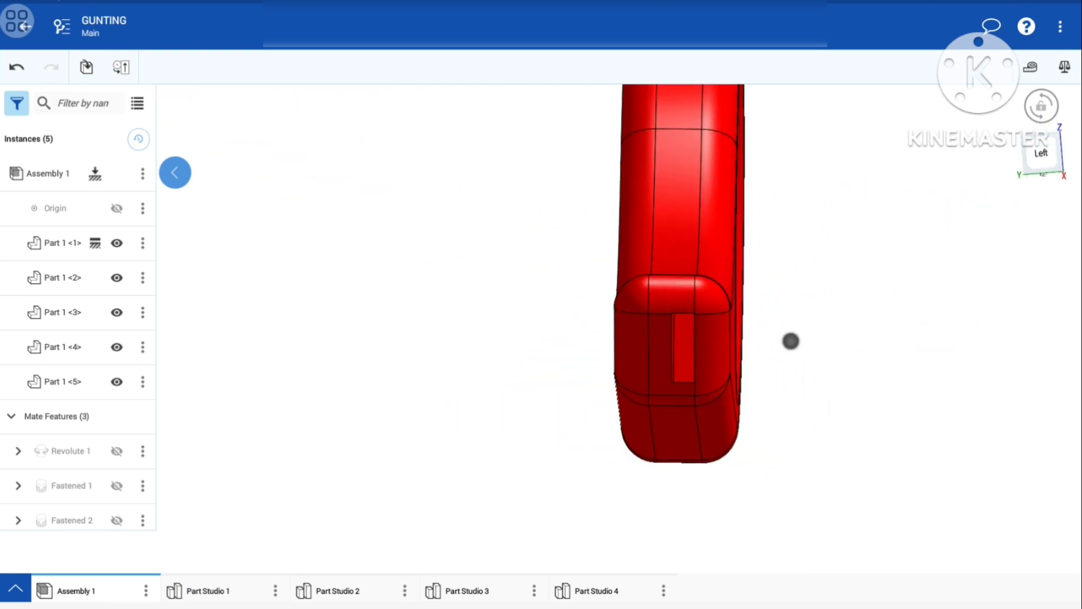
scroll(739, 409, "up", 3)
Step: Start a Fastened mate with its first connector on the second handle's slot corner
left_click(121, 67)
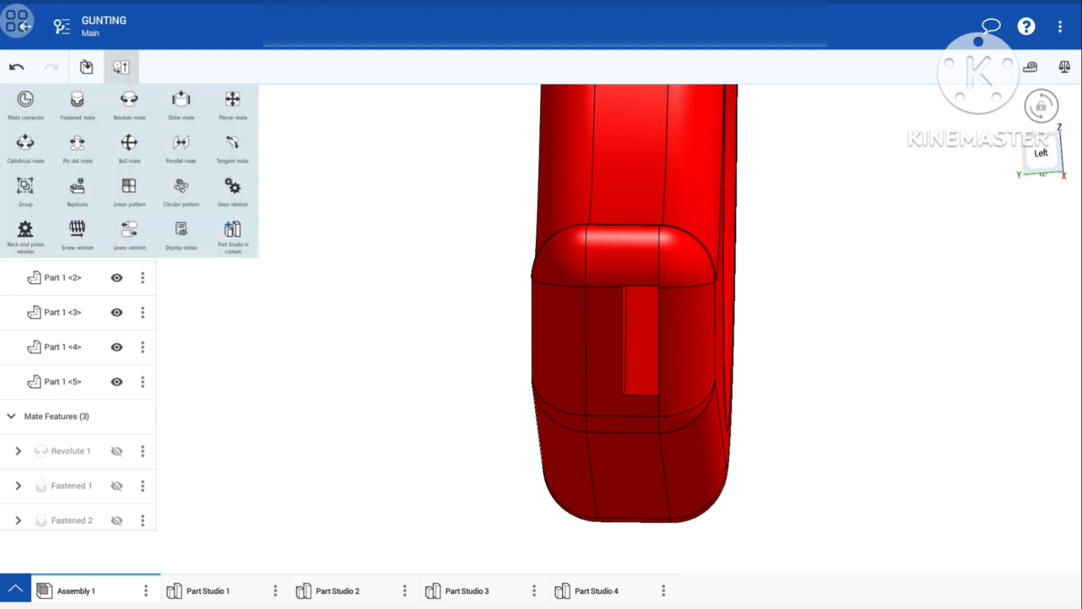
left_click(76, 99)
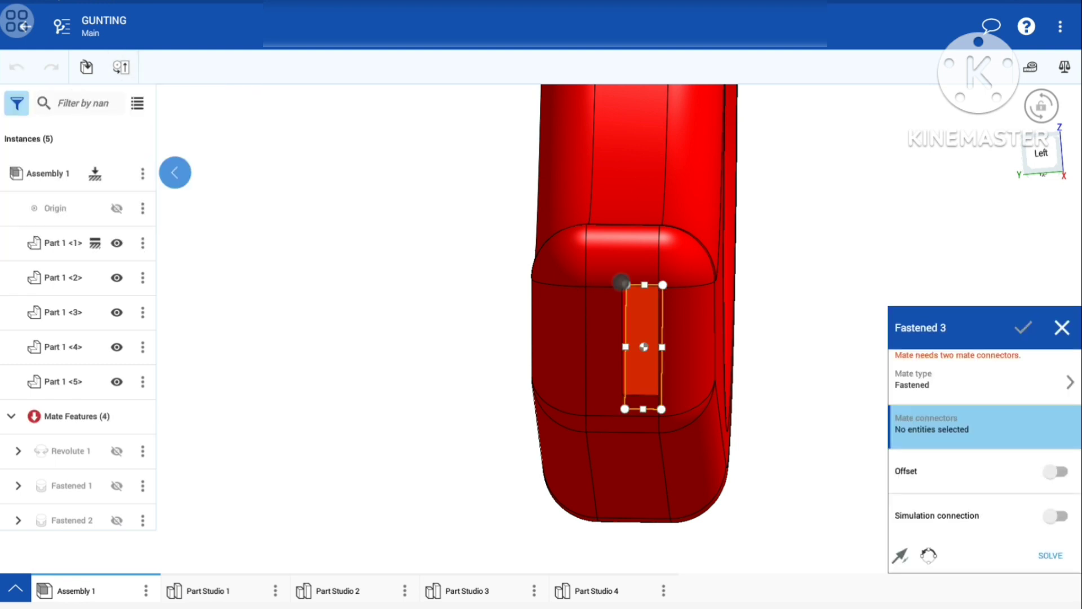
left_click(623, 283)
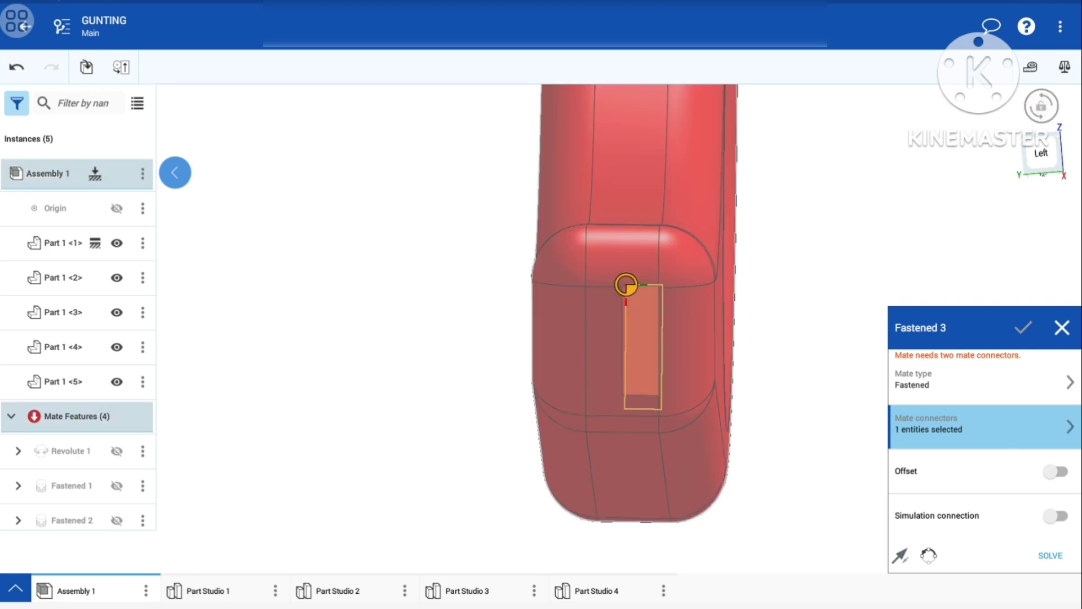
left_click_drag(900, 186, 828, 190)
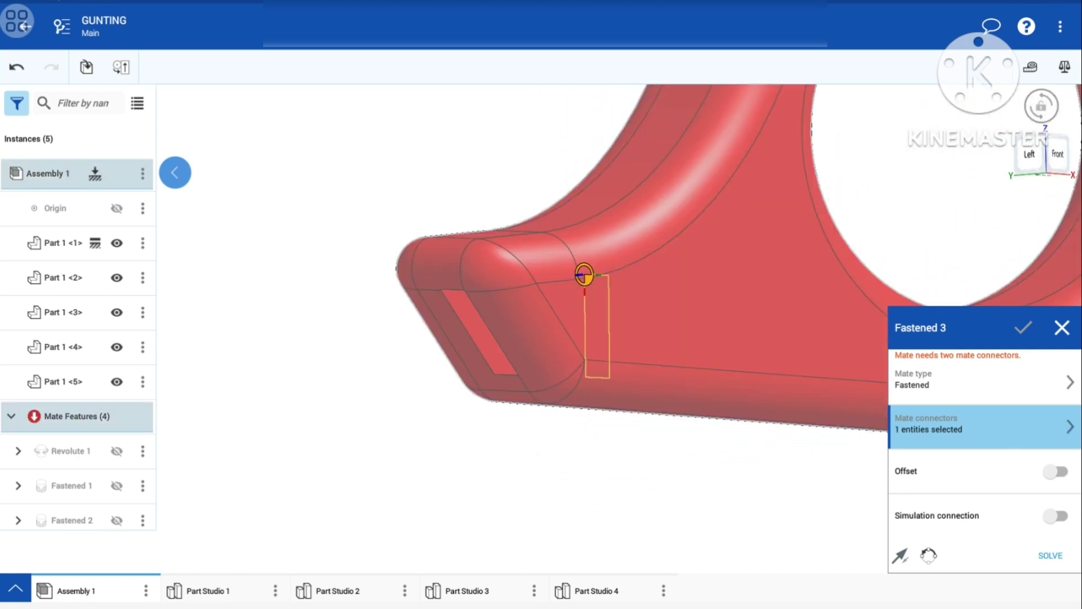
scroll(798, 317, "down", 5)
scroll(733, 341, "down", 3)
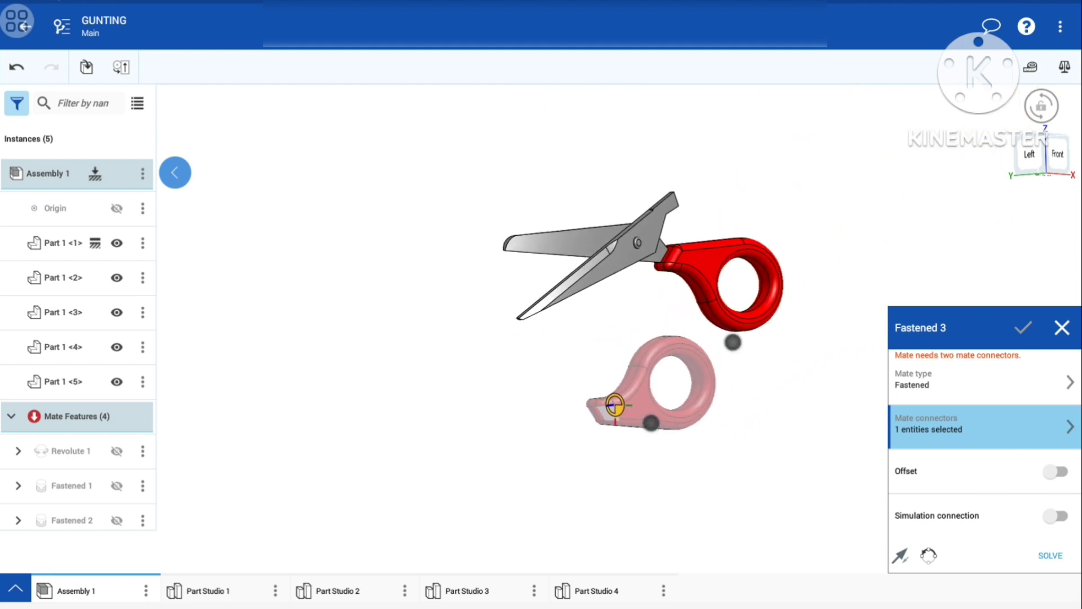
left_click_drag(716, 347, 588, 358)
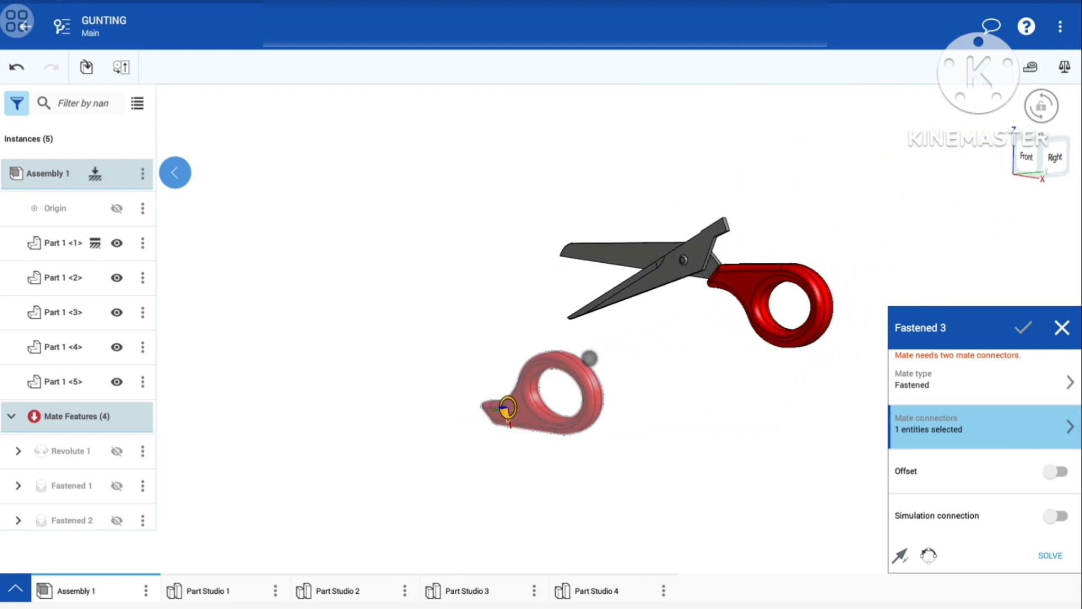
Step: Place the second connector on the grey blade end's corner
scroll(751, 237, "up", 3)
scroll(736, 322, "up", 2)
scroll(712, 334, "up", 3)
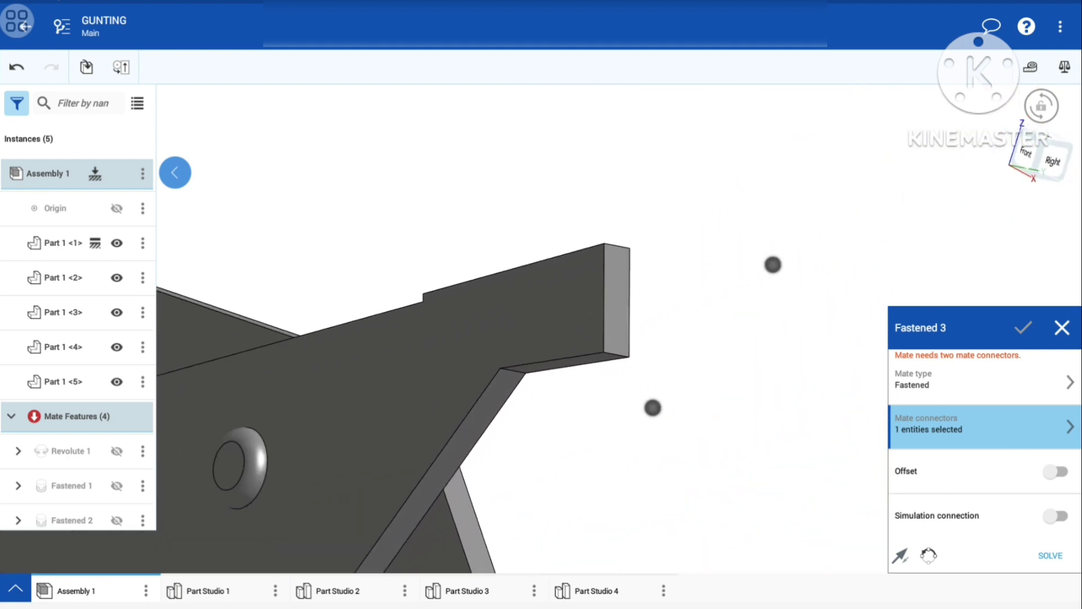
scroll(712, 334, "up", 2)
scroll(725, 338, "up", 2)
scroll(724, 338, "up", 1)
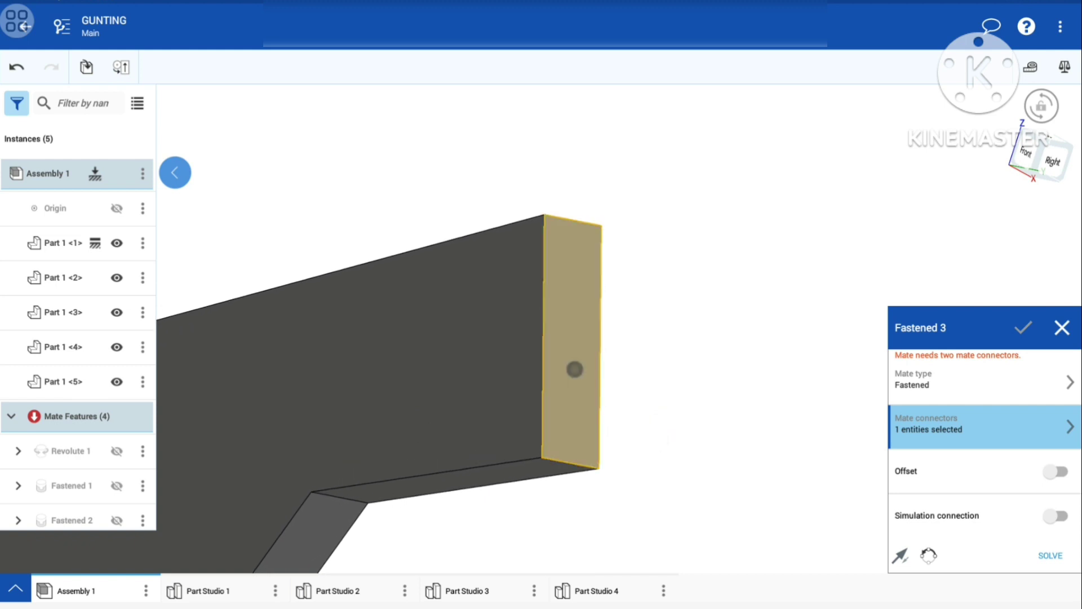
left_click(604, 226)
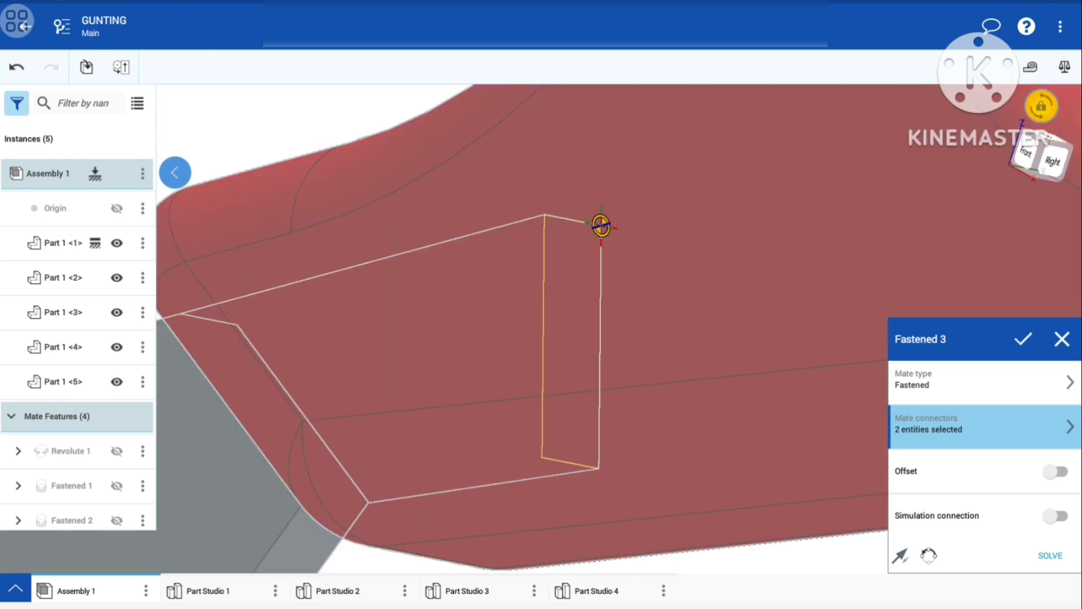
Step: Check the handle snapped onto the blade and accept Fastened 3
scroll(758, 328, "down", 3)
scroll(762, 331, "down", 2)
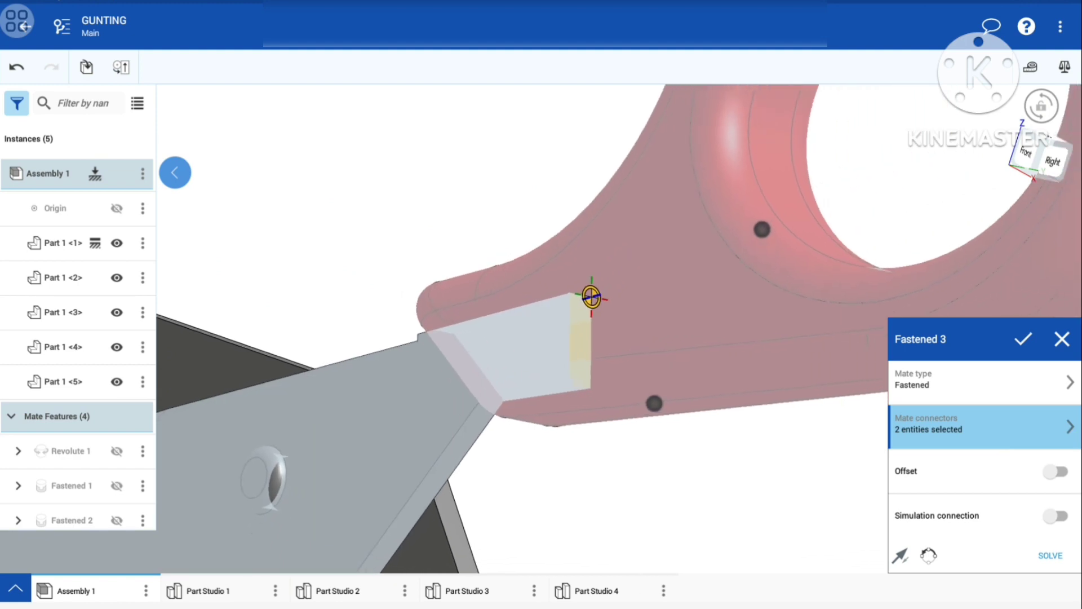
middle_click_drag(763, 230, 863, 230)
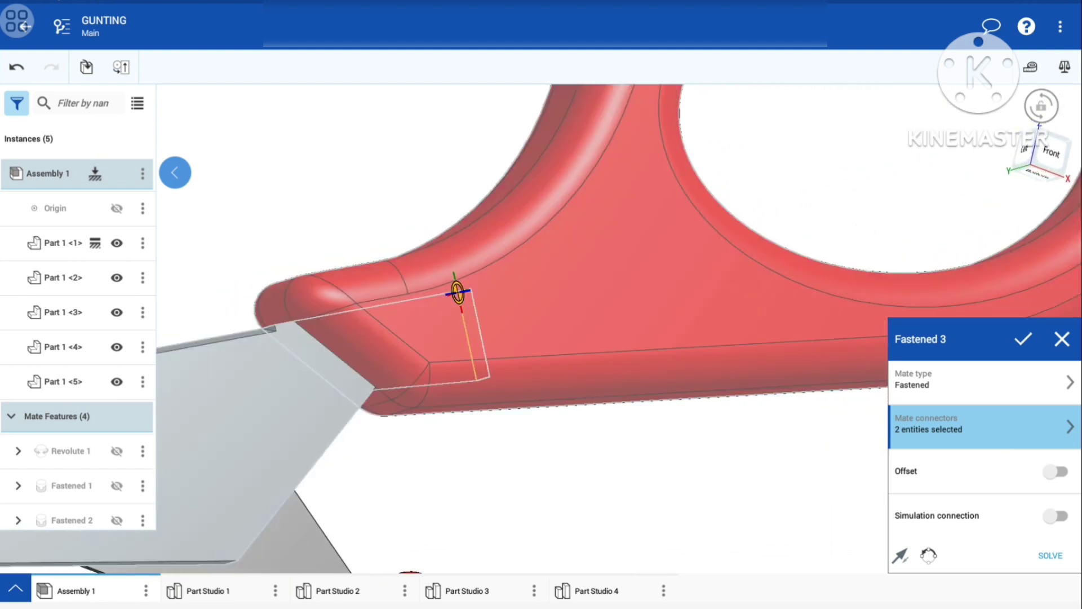
scroll(558, 353, "up", 3)
scroll(631, 393, "up", 1)
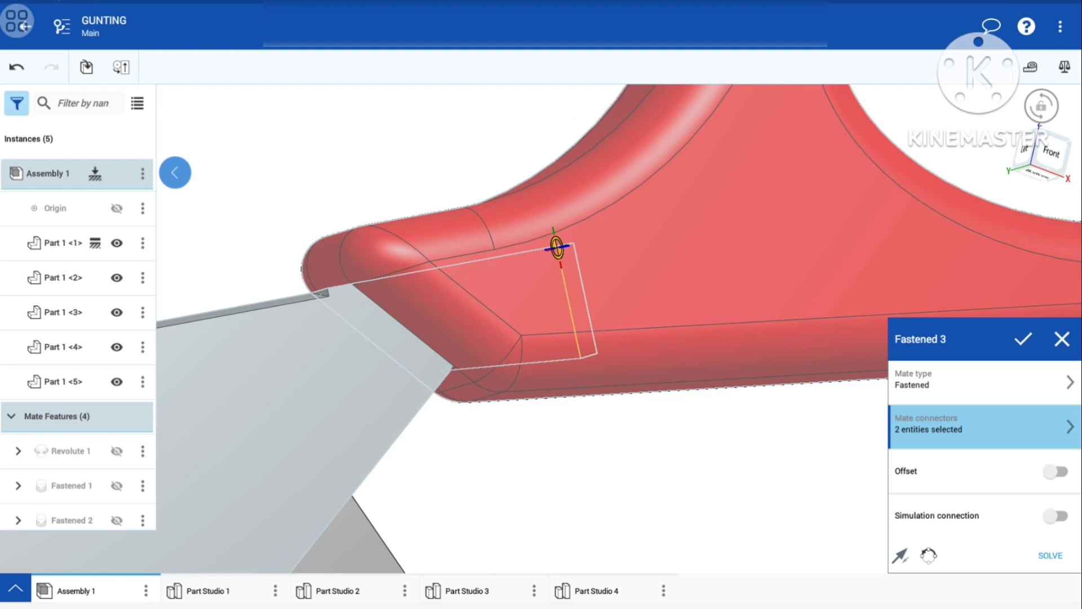
left_click(1020, 338)
Step: Show the scissors from the Front view and try Translucent rendering
scroll(851, 369, "down", 3)
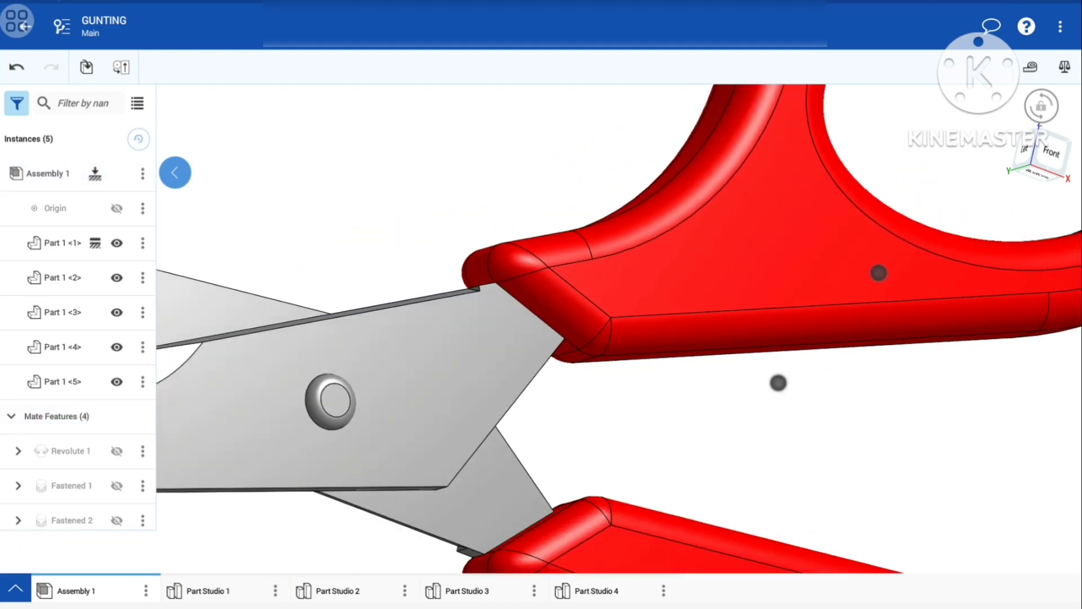
scroll(827, 325, "down", 1)
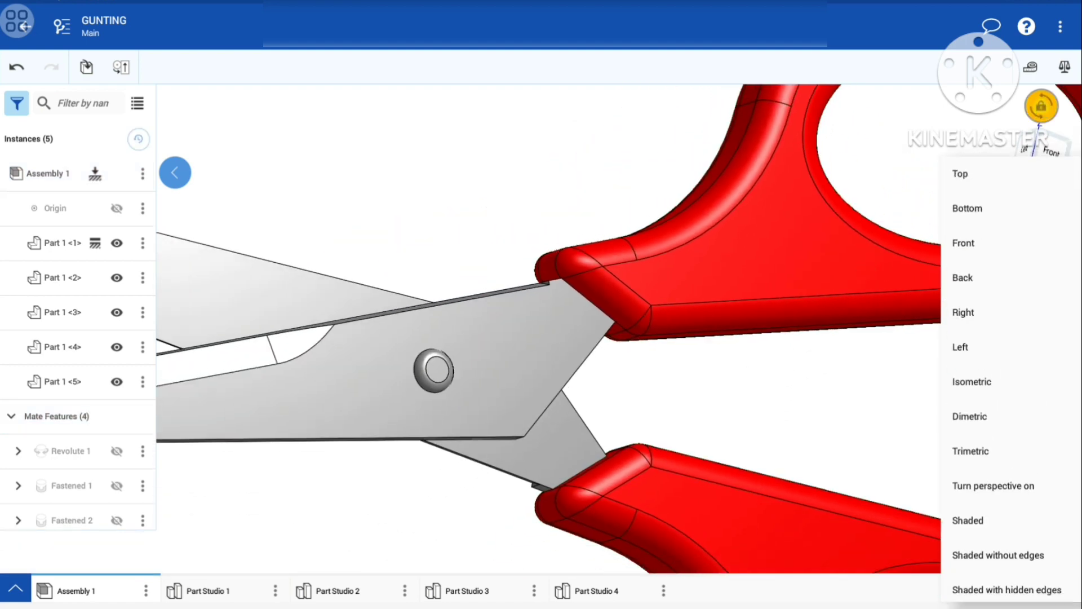
left_click(1011, 244)
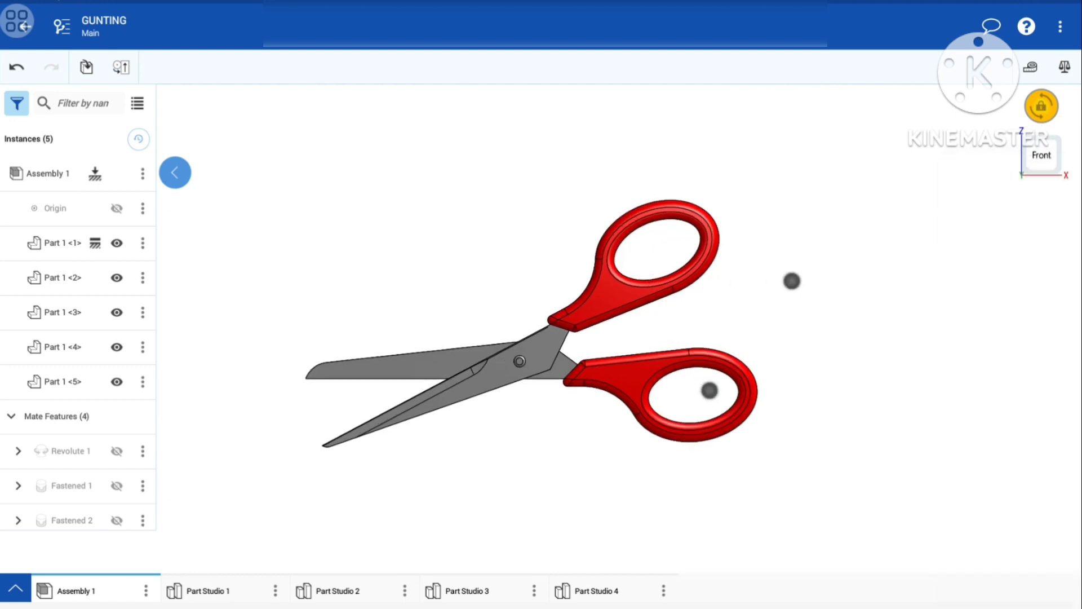
scroll(750, 332, "up", 2)
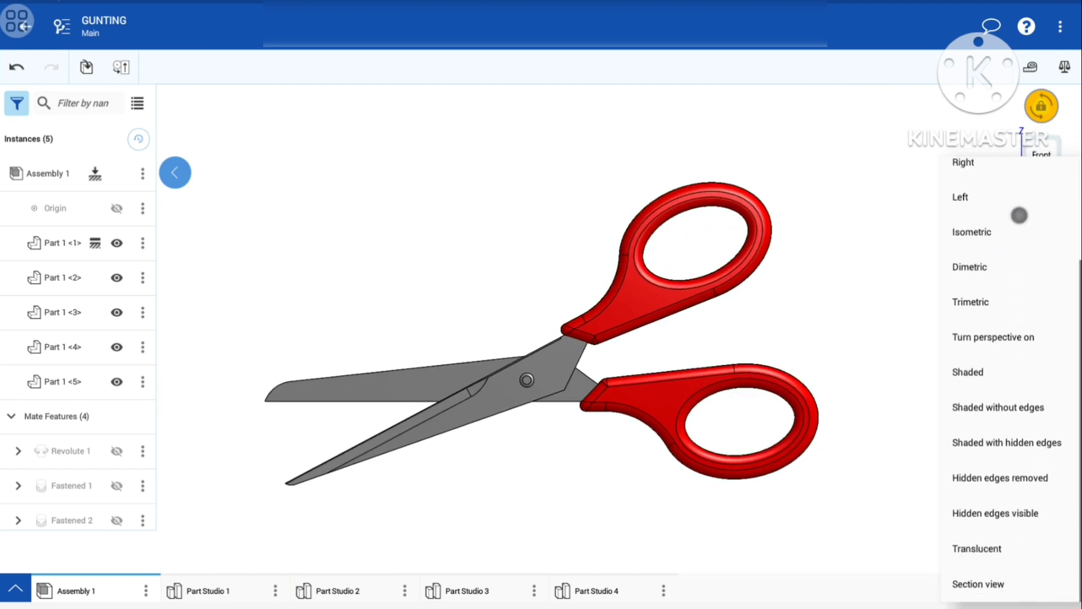
left_click(1014, 552)
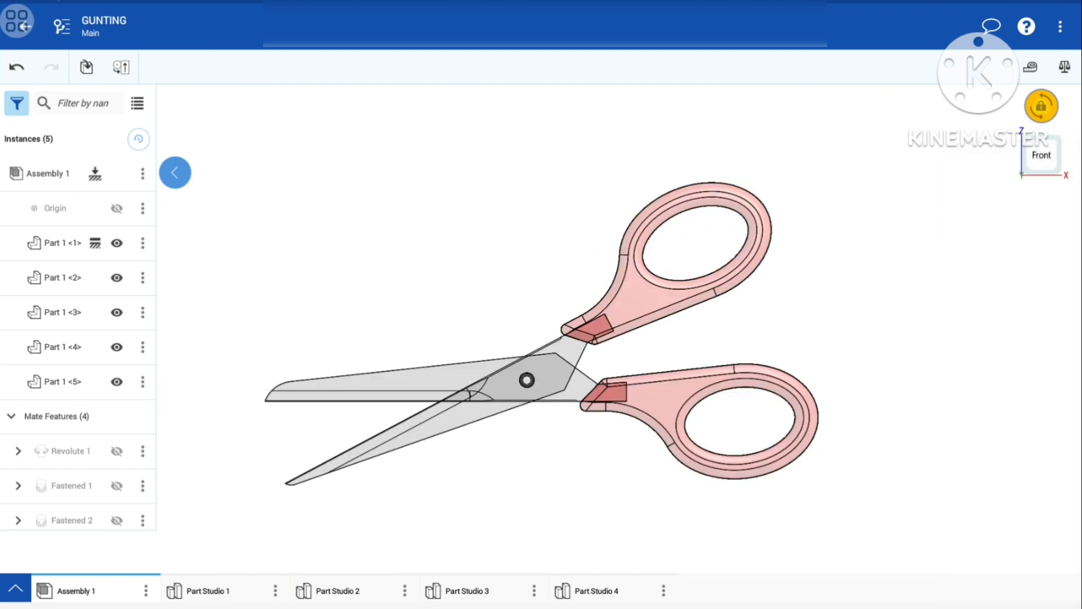
Step: Return the scissors to solid Shaded rendering, then to Shaded without edges
scroll(733, 398, "up", 3)
scroll(778, 408, "up", 2)
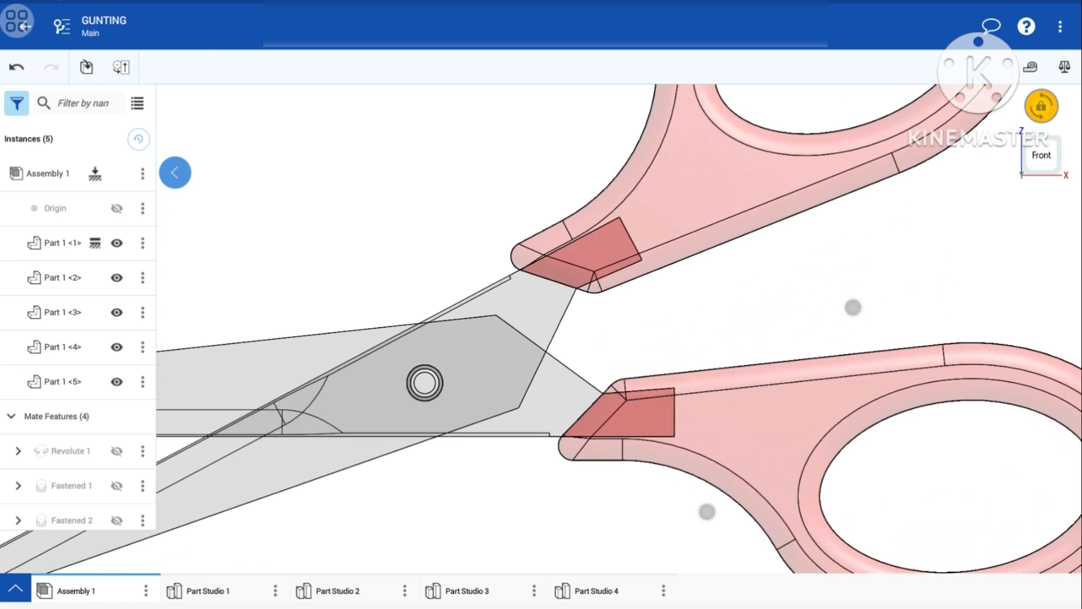
scroll(757, 337, "up", 2)
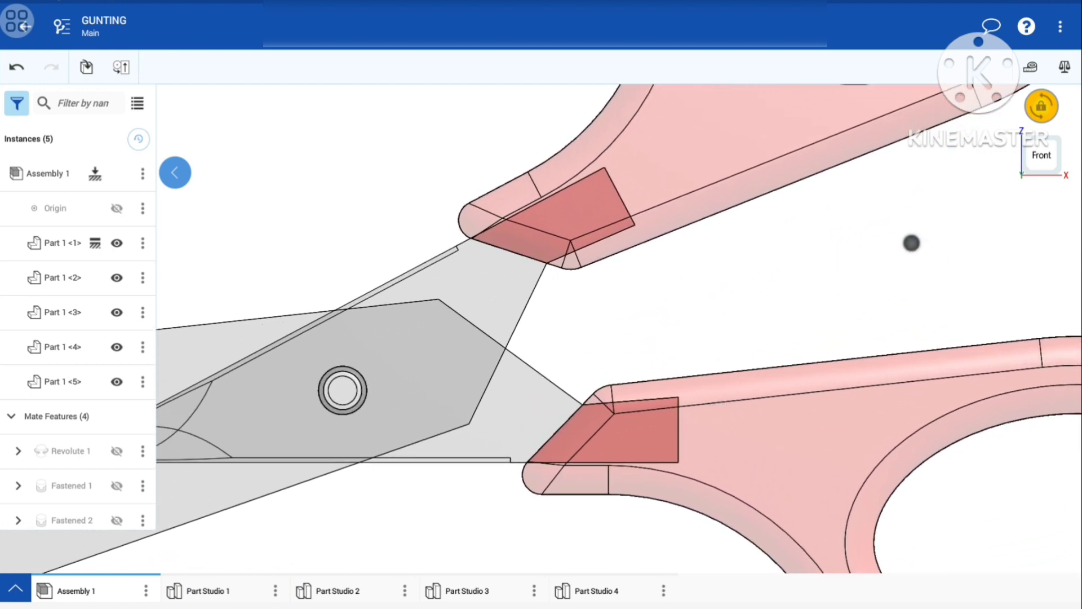
scroll(811, 333, "down", 3)
scroll(840, 354, "down", 2)
scroll(732, 338, "down", 2)
left_click(1040, 154)
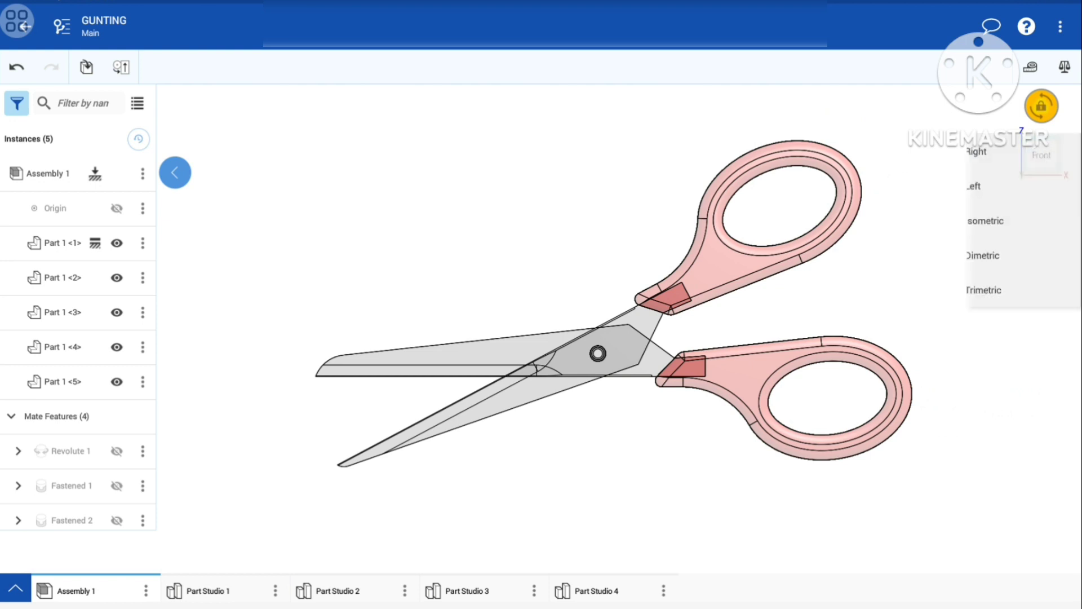
left_click(1016, 371)
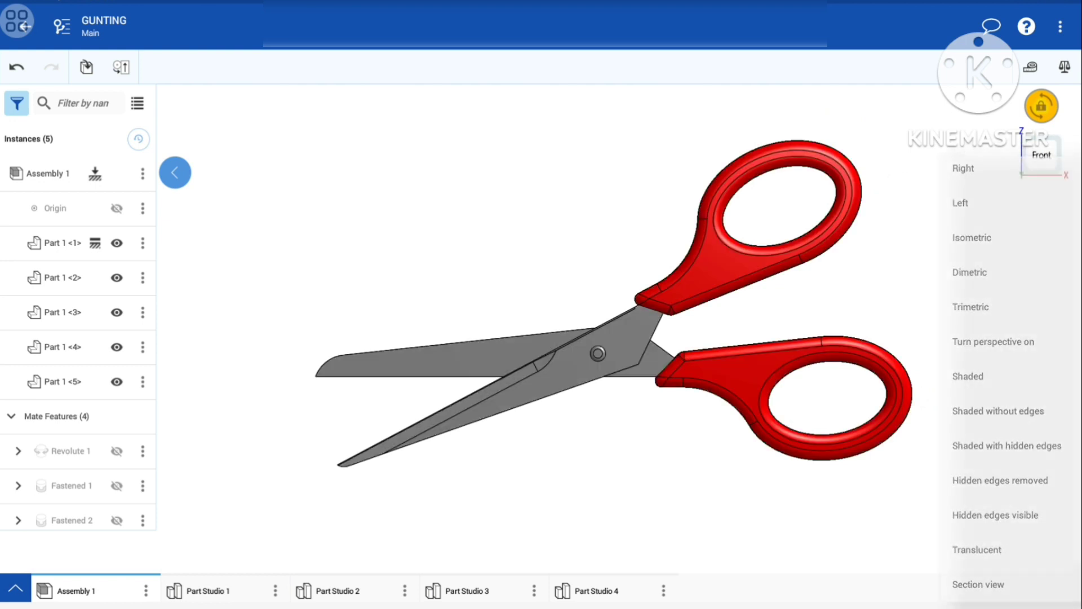
left_click(1048, 159)
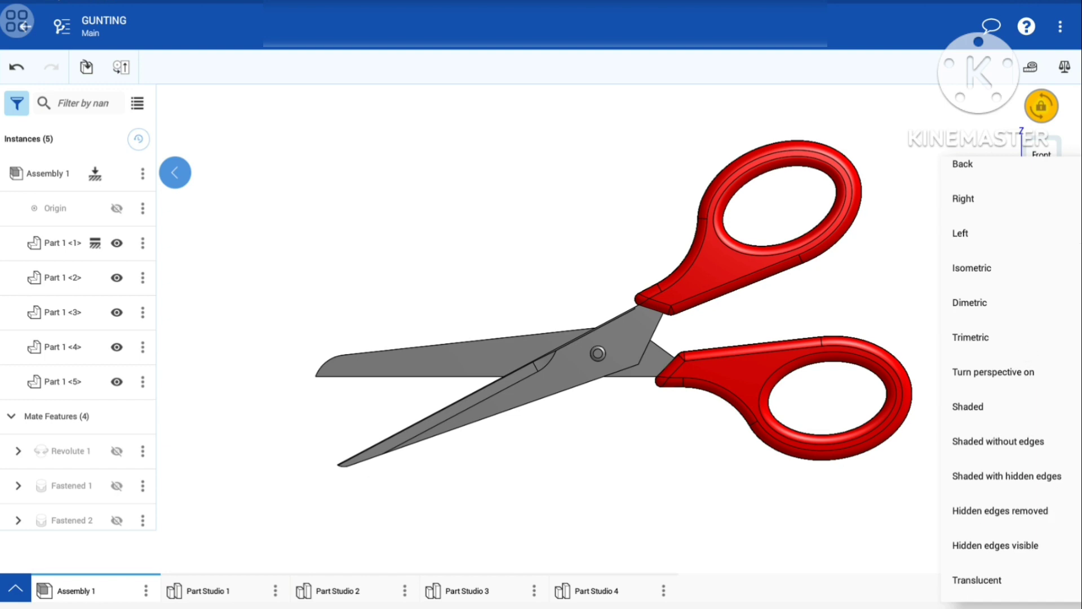
left_click(1041, 441)
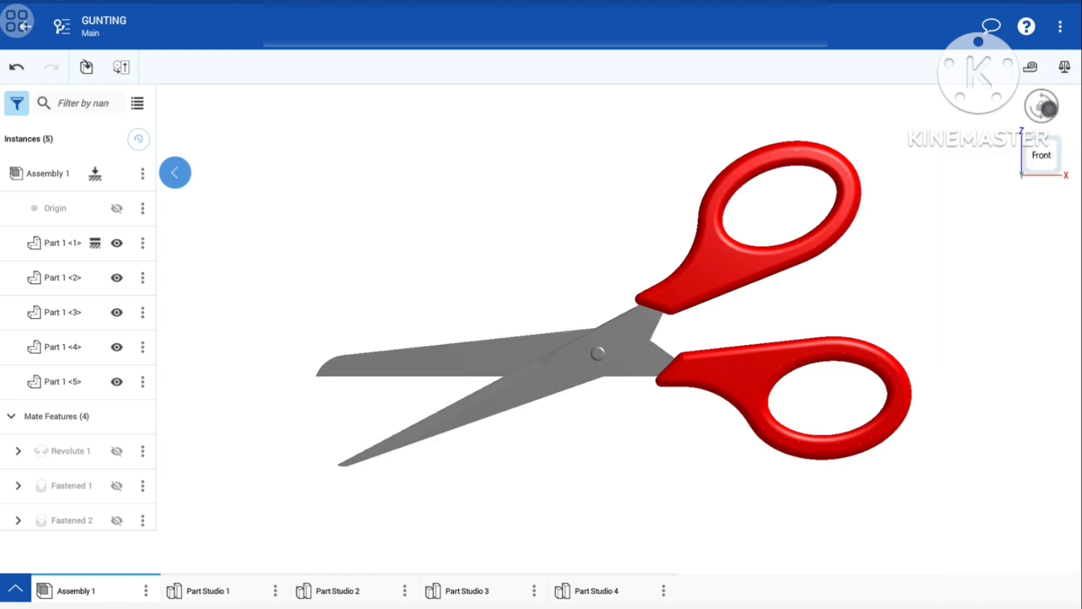
scroll(974, 333, "up", 2)
Step: Swing Part 1 <2> about the rivet's revolute mate until the blades close, then orbit to inspect
mouse_move(639, 496)
left_mouse_down()
mouse_move(874, 490)
mouse_move(925, 471)
mouse_move(949, 428)
mouse_move(988, 225)
mouse_move(927, 444)
mouse_move(862, 481)
mouse_move(646, 498)
mouse_move(196, 491)
mouse_move(161, 459)
left_mouse_up()
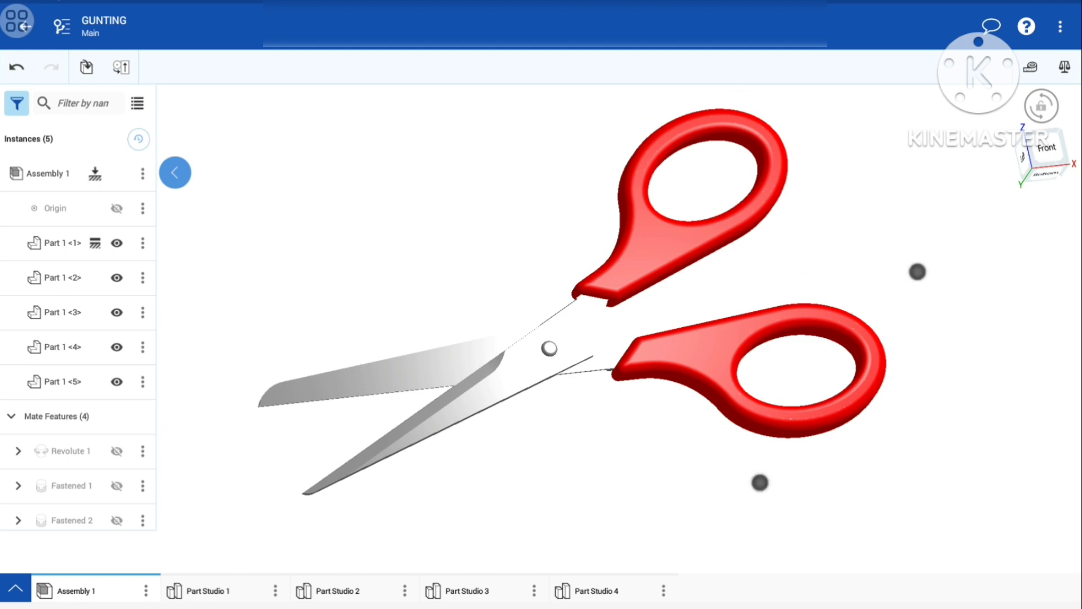
middle_click_drag(918, 272, 945, 269)
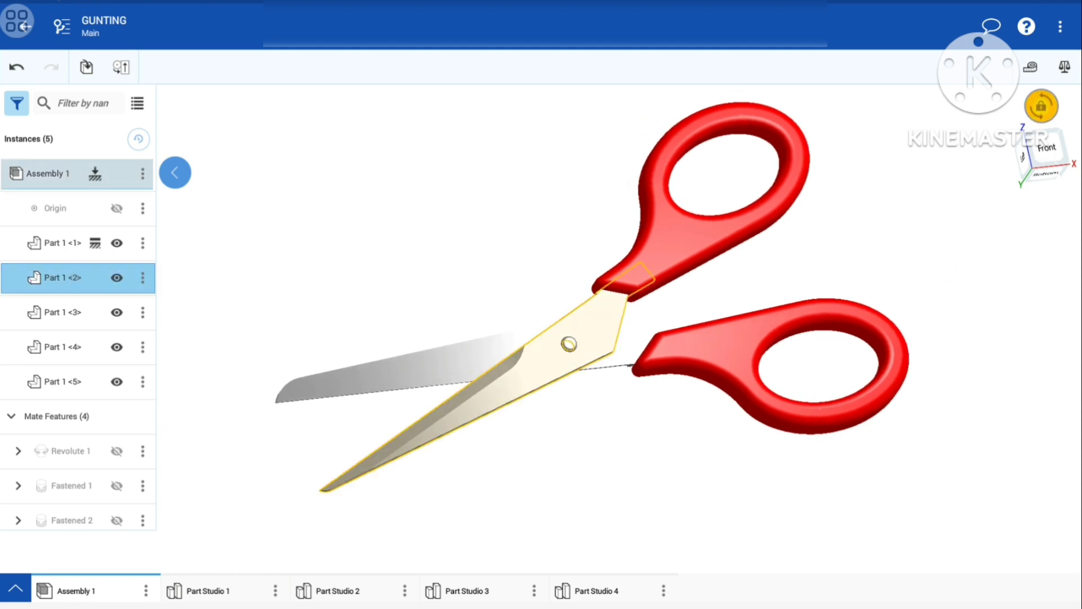
mouse_move(473, 506)
left_mouse_down()
mouse_move(546, 526)
mouse_move(399, 471)
mouse_move(352, 410)
left_mouse_up()
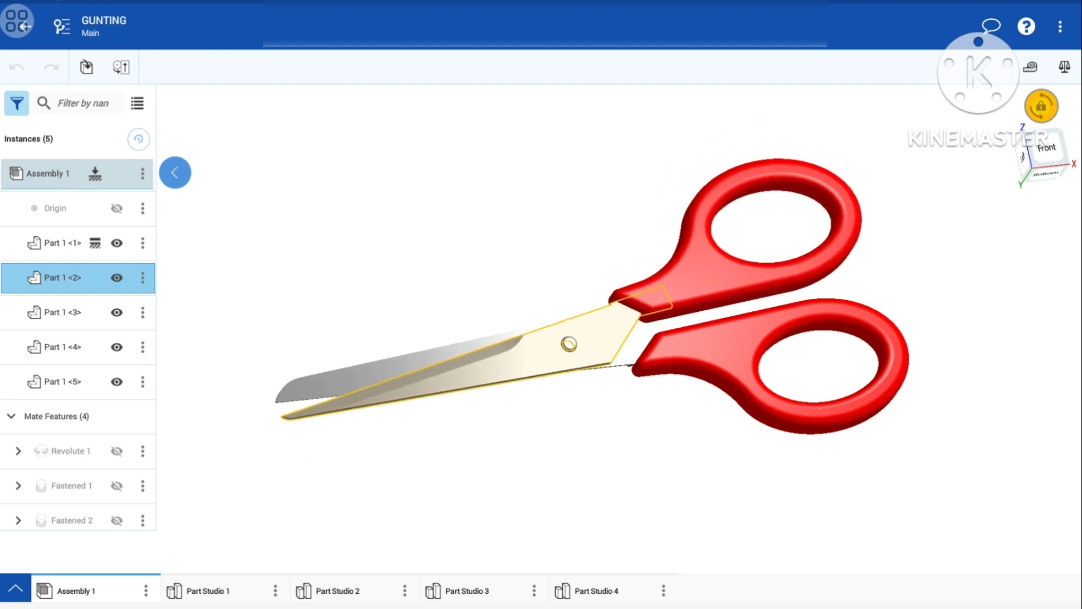
left_click(639, 496)
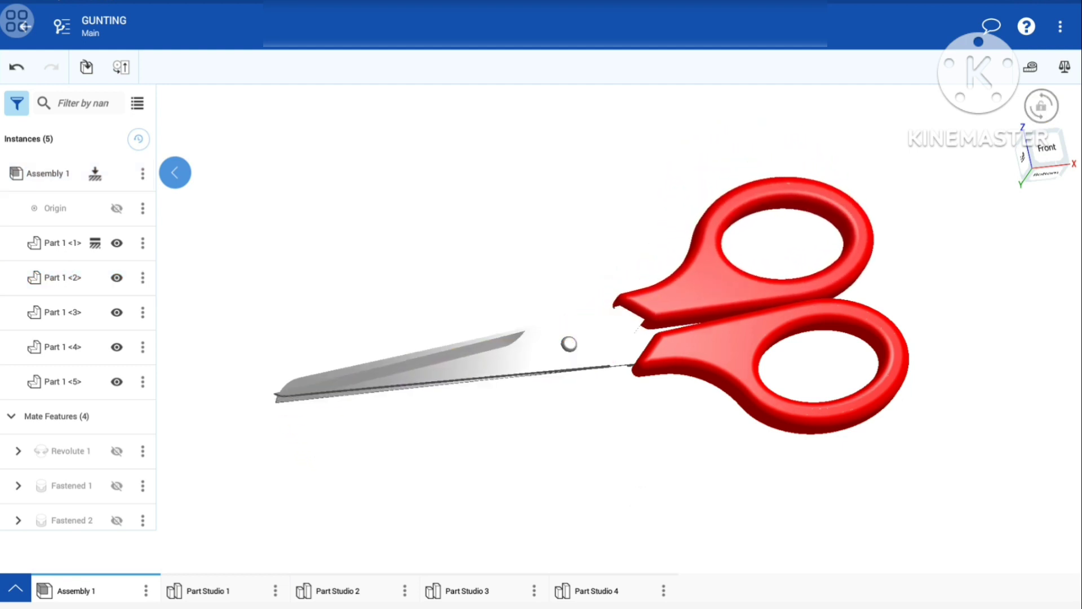
mouse_move(671, 472)
left_mouse_down()
mouse_move(715, 483)
mouse_move(802, 473)
mouse_move(903, 434)
mouse_move(674, 457)
mouse_move(650, 411)
mouse_move(693, 167)
mouse_move(686, 251)
mouse_move(699, 479)
left_mouse_up()
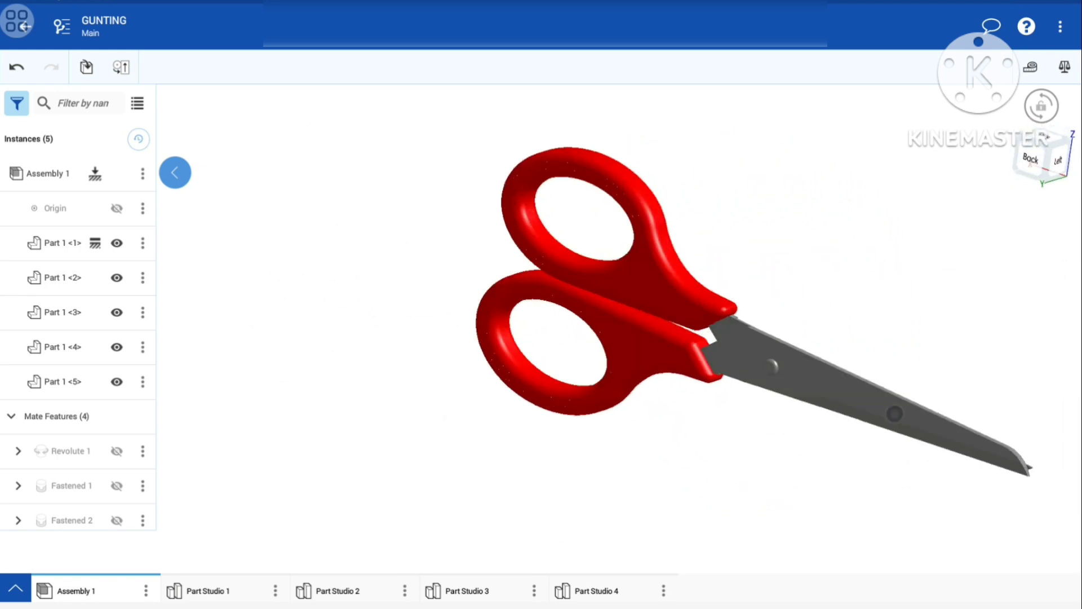